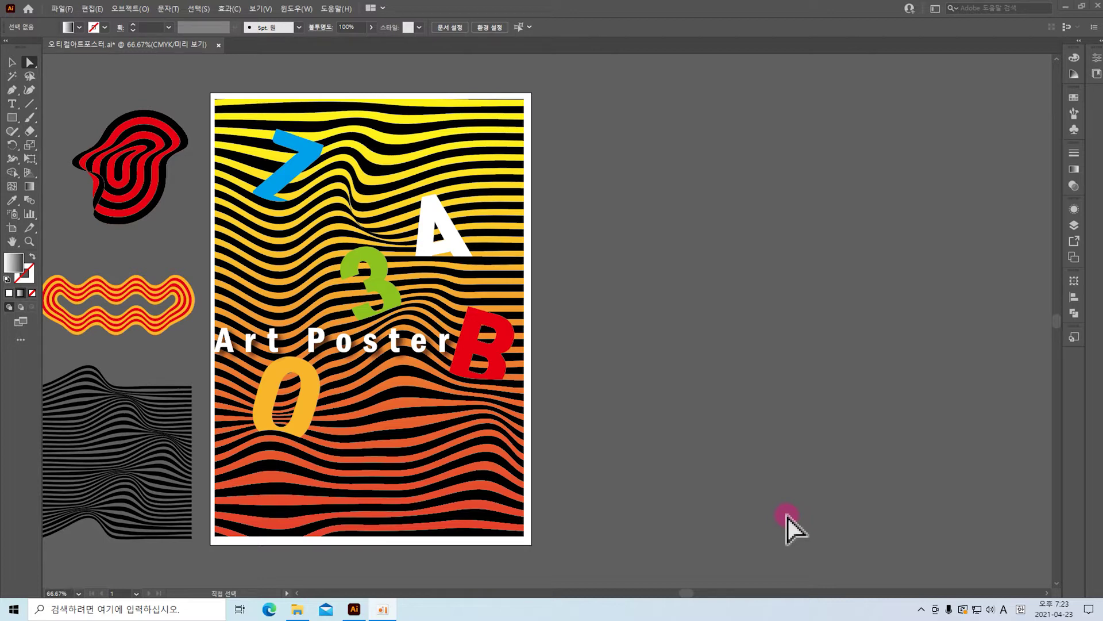
Duplicate the A4 poster artboard together with its artwork, placing the copy horizontally beside the original.
left_click(12, 263)
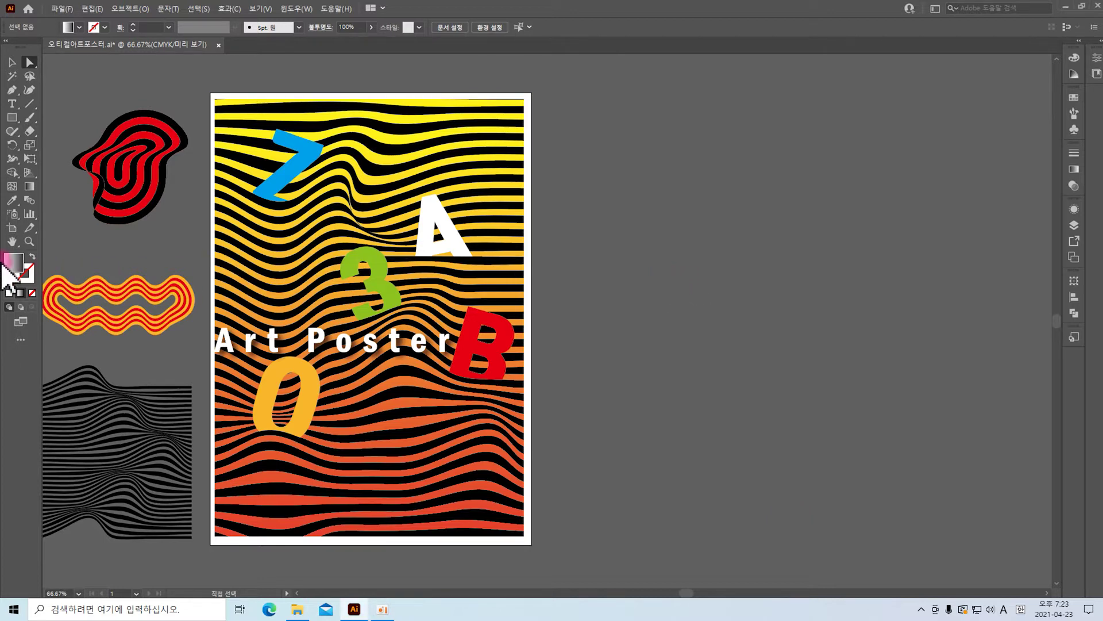
left_click(13, 231)
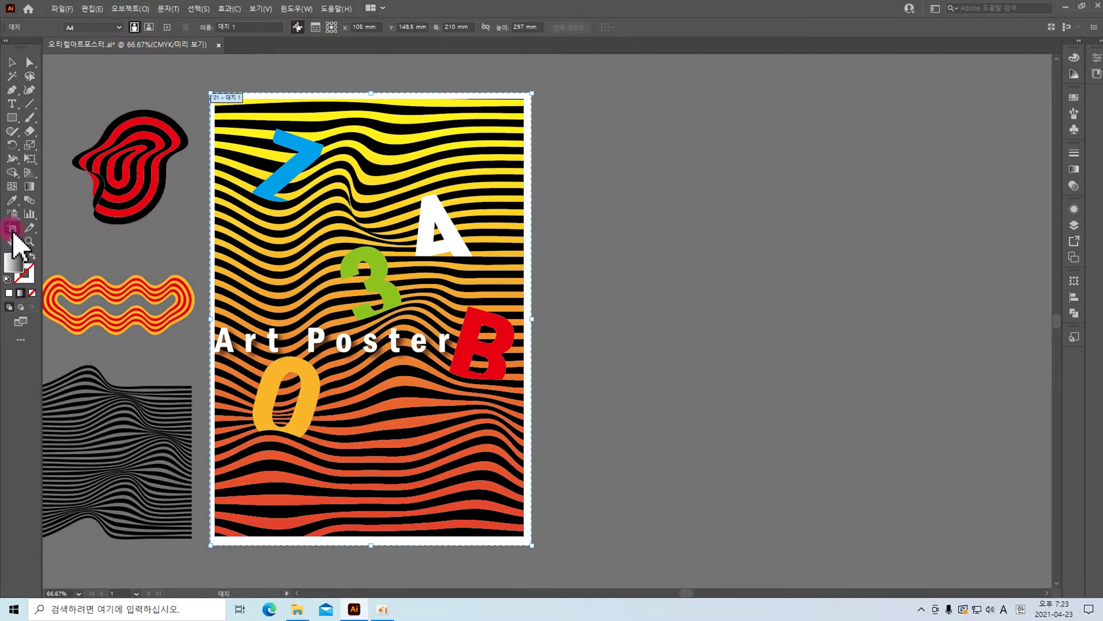
left_click(225, 102)
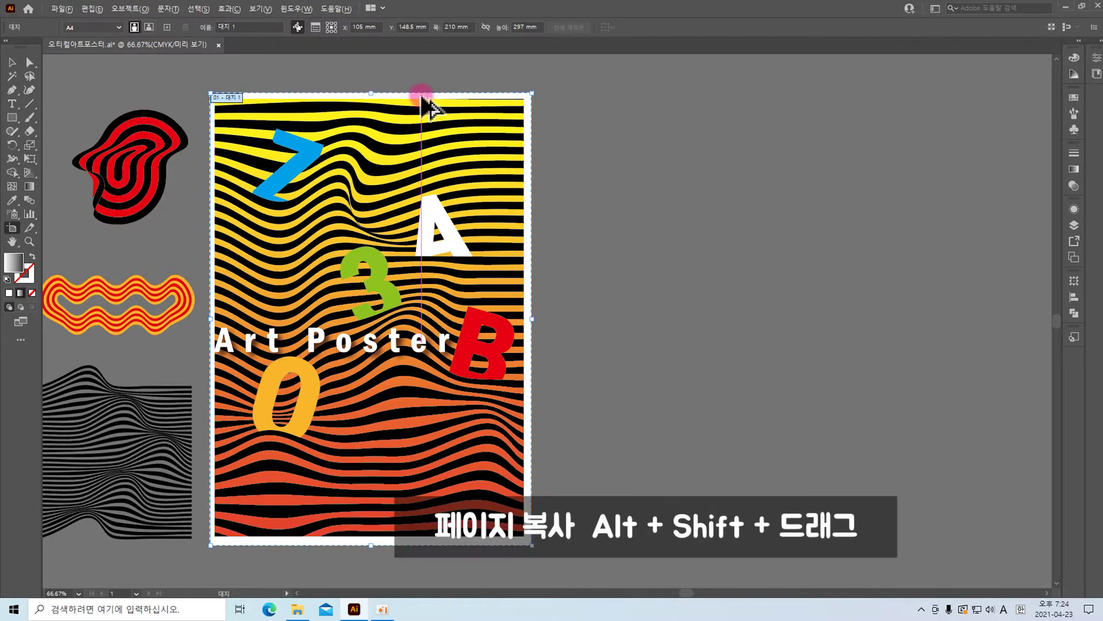
left_click_drag(423, 99, 774, 112)
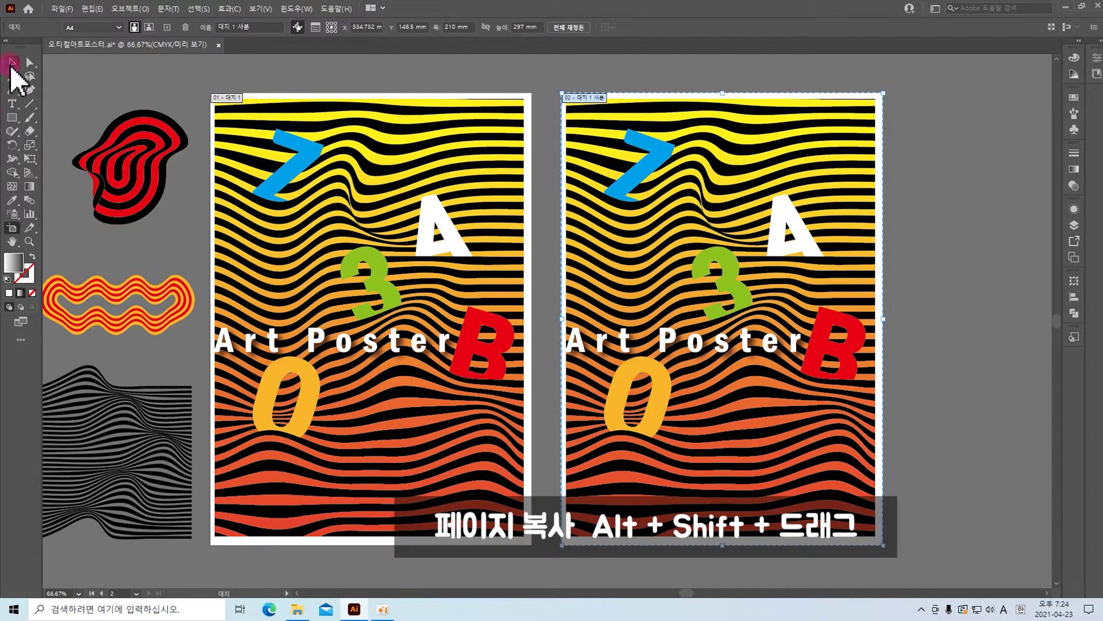
Delete all the artwork on the duplicated artboard.
left_click(12, 62)
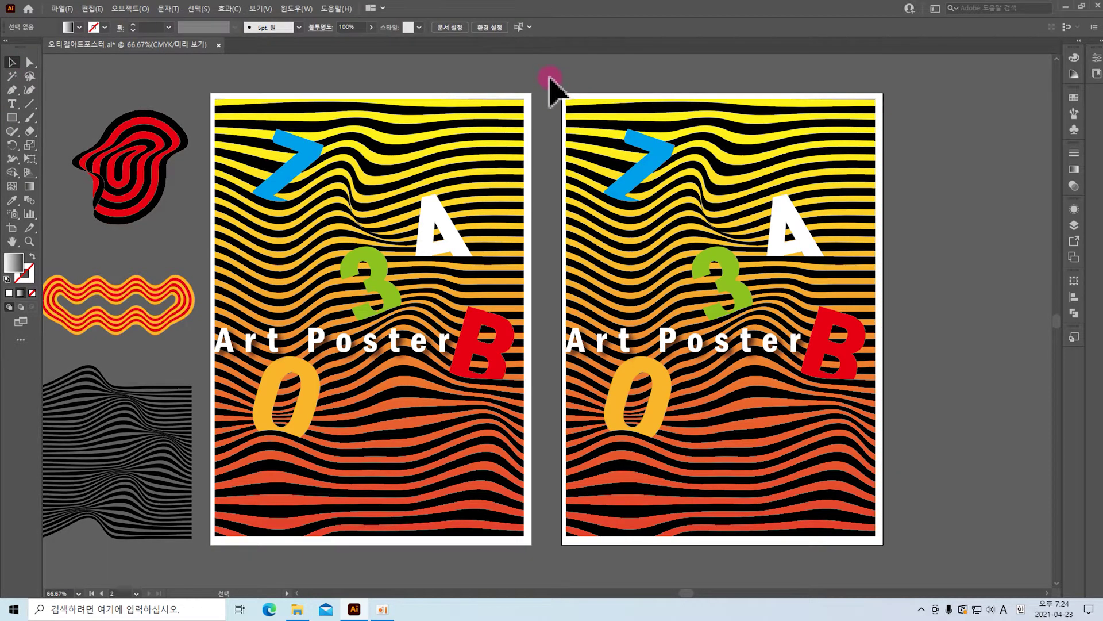
left_click_drag(549, 77, 902, 569)
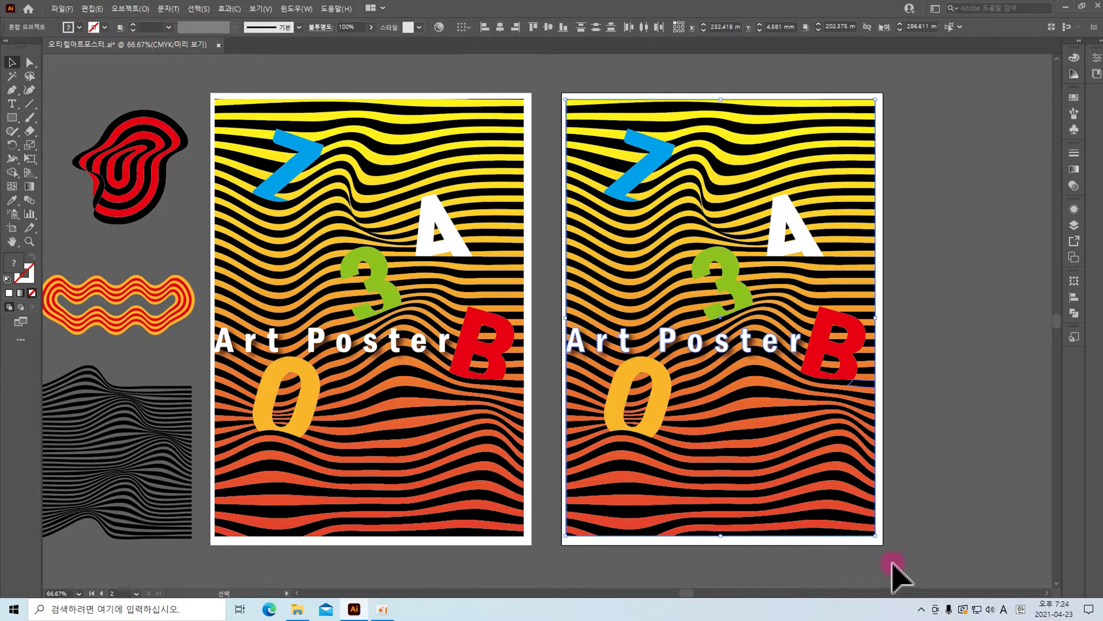
key("Delete")
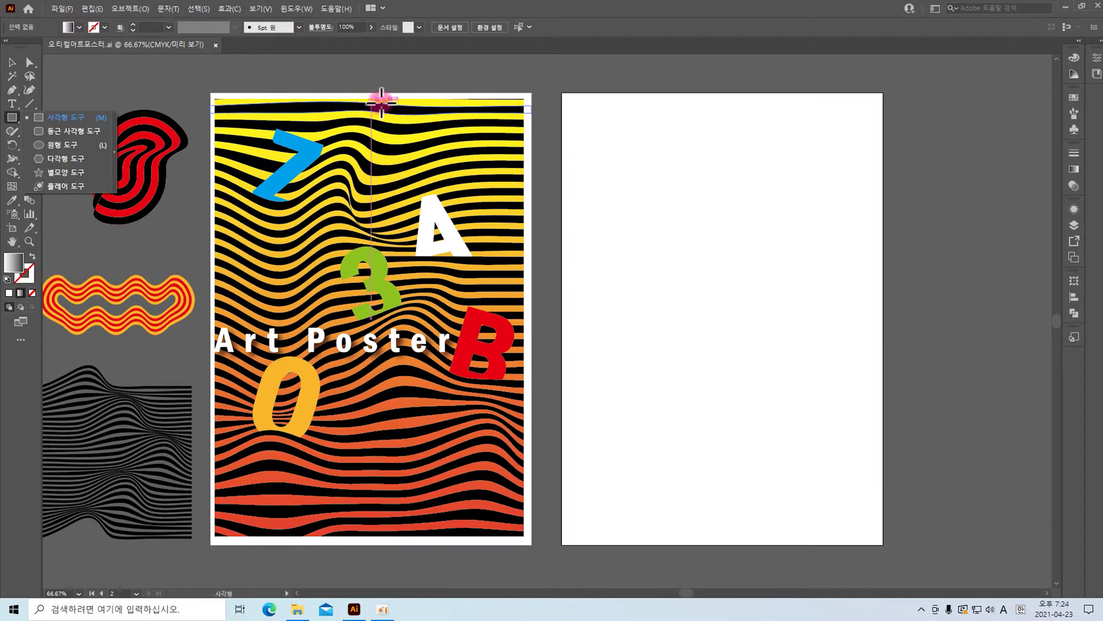
Draw a rectangle along the empty artboard's top edge, 210 mm wide and about 4.6 mm high, with black fill and no stroke.
left_click(12, 115)
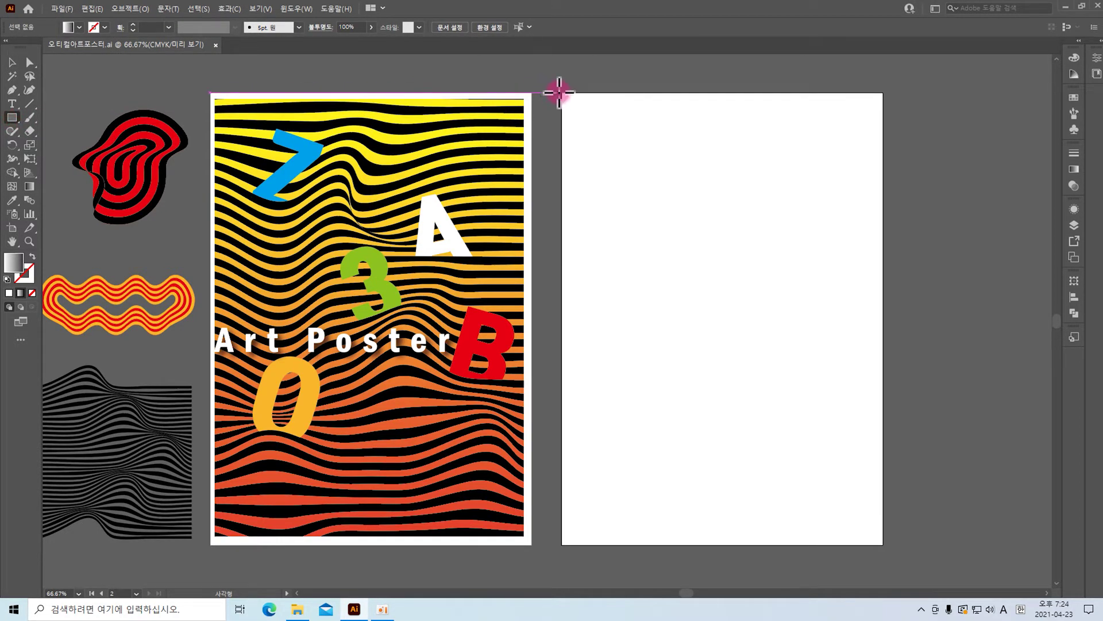
left_click_drag(560, 92, 887, 102)
left_click(68, 27)
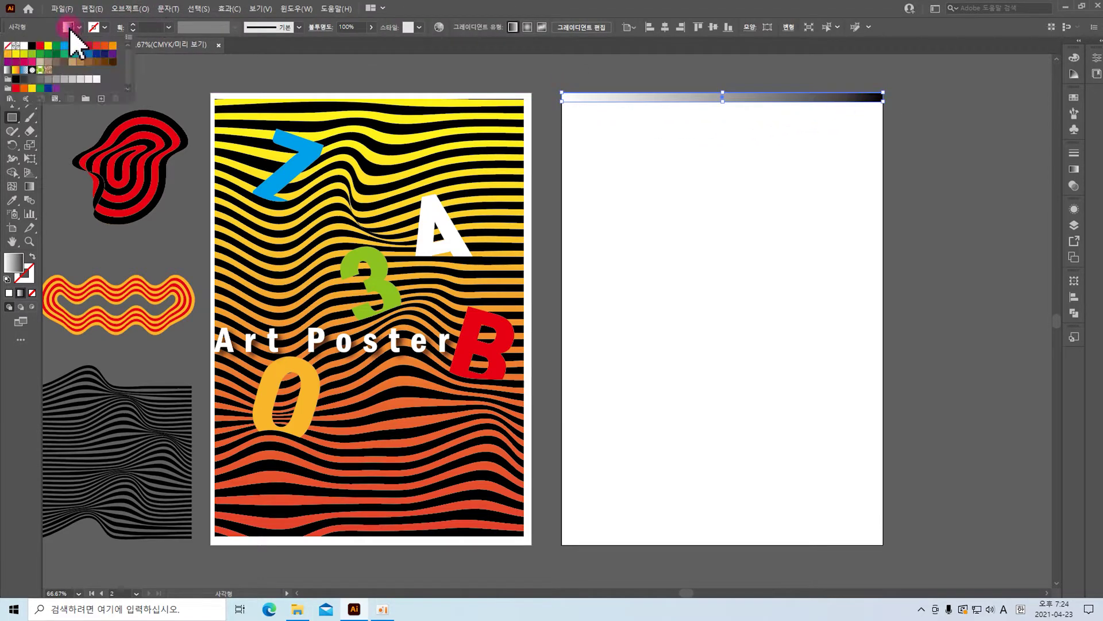
left_click(32, 44)
left_click(95, 28)
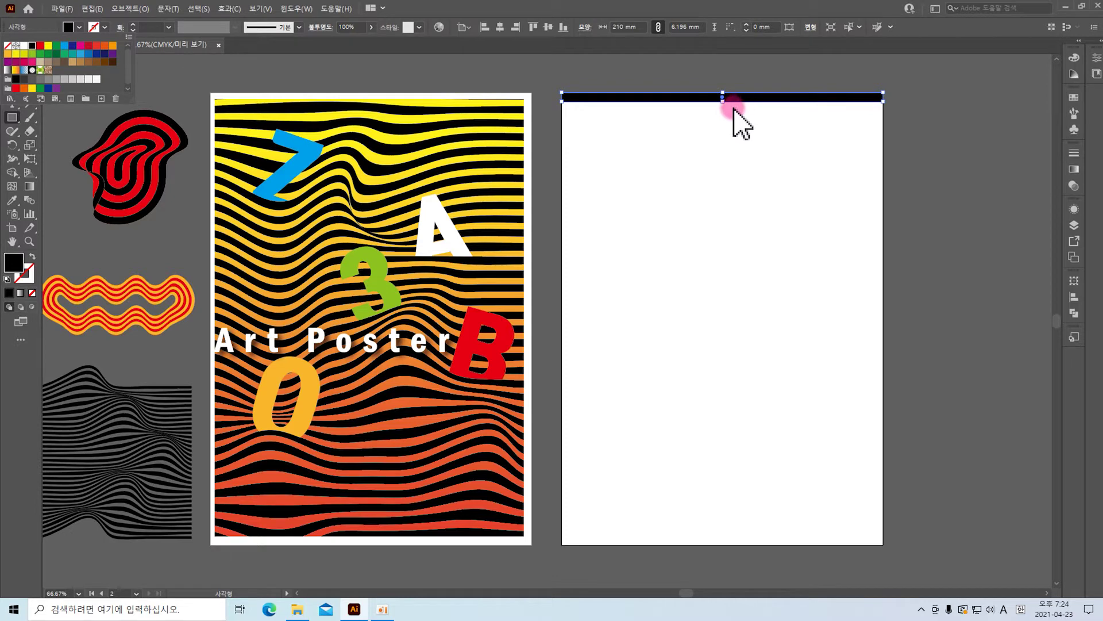
left_click(943, 184)
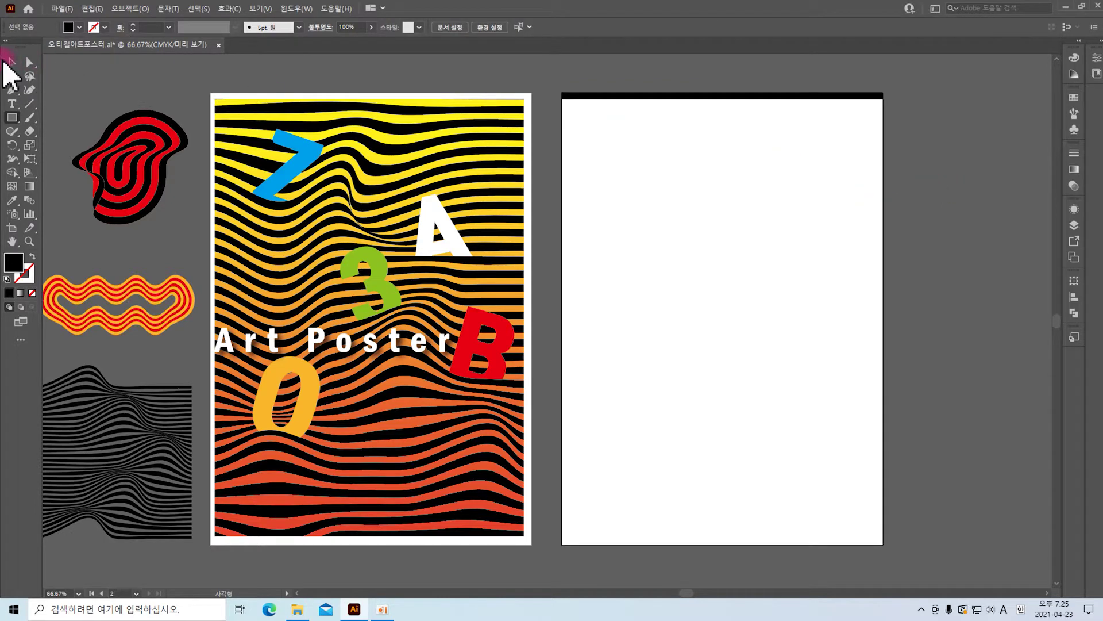
Copy the black bar straight down with a gap and repeat the copy to stack stripes down the artboard.
left_click(13, 62)
left_click(681, 96)
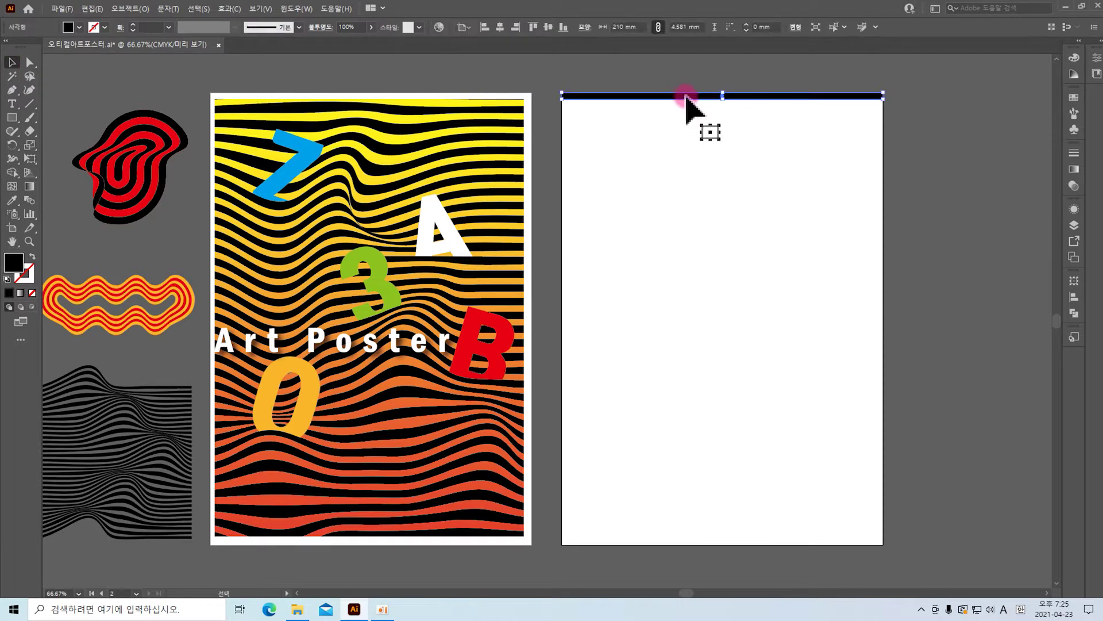
mouse_move(687, 96)
left_mouse_down()
mouse_move(689, 114)
mouse_move(679, 108)
mouse_move(638, 143)
mouse_move(673, 116)
mouse_move(695, 120)
mouse_move(691, 109)
left_mouse_up()
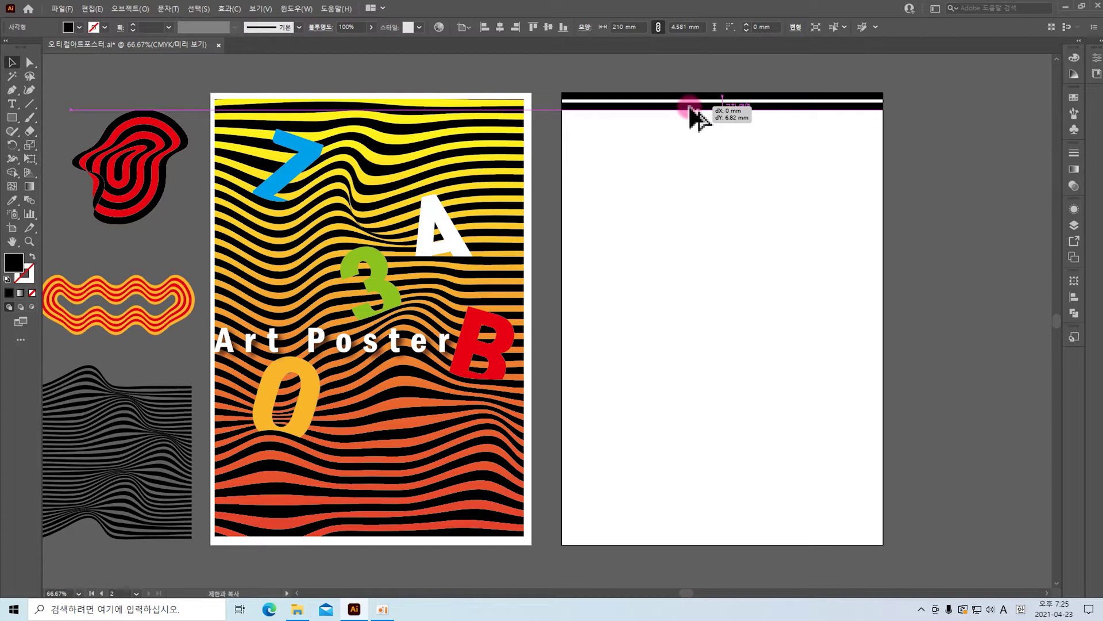
left_click_drag(691, 110, 691, 113)
key("ctrl+d")
key("ctrl+d")
key("ctrl+d")
key("ctrl+d")
key("ctrl+d")
key("ctrl+d")
key("ctrl+d")
key("ctrl+d")
key("ctrl+d")
key("ctrl+d")
key("ctrl+d")
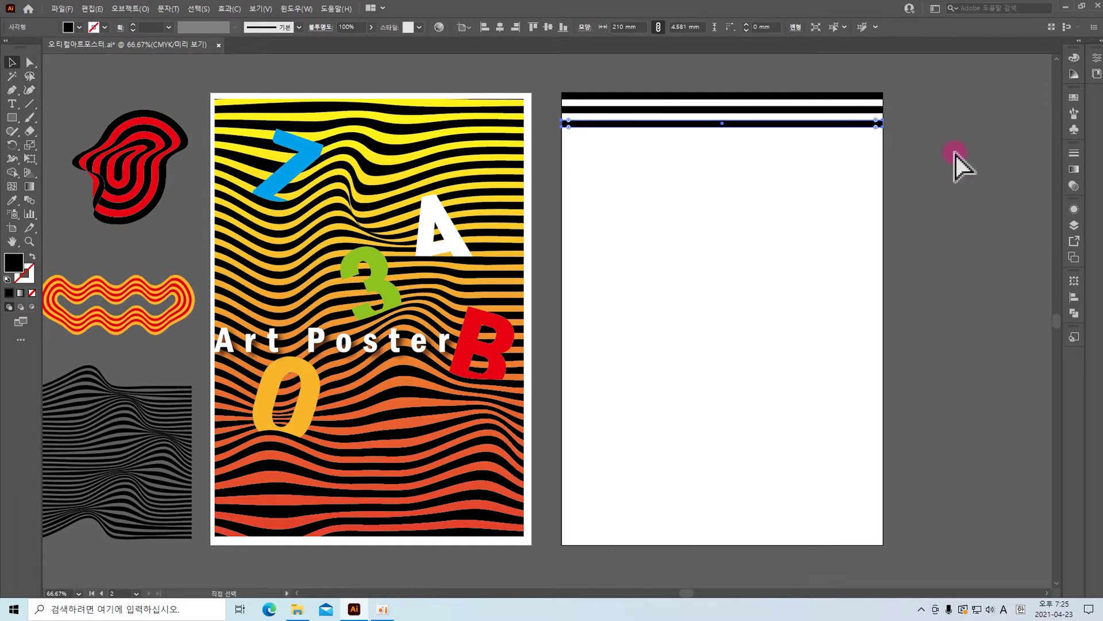
key("ctrl+d")
key("ctrl+d")
key("ctrl+d")
key("ctrl+d")
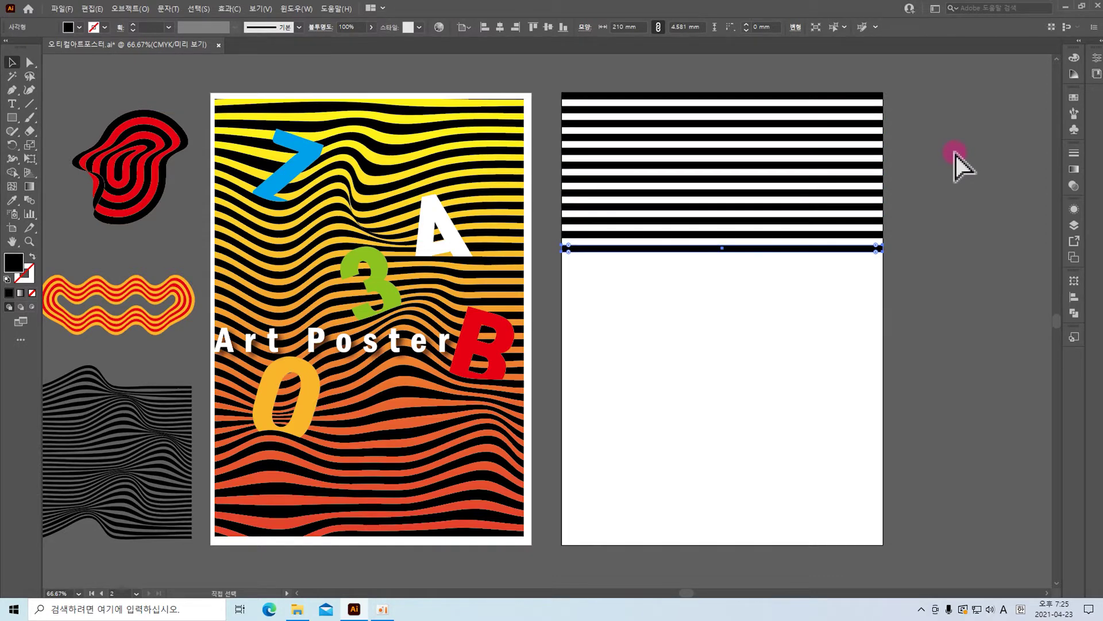
Undo all the repeated copies of the black bar.
key("ctrl+z")
key("ctrl+z")
key("ctrl+z")
key("ctrl+z")
key("ctrl+z")
key("ctrl+z")
key("ctrl+z")
key("ctrl+z")
key("ctrl+z")
key("ctrl+z")
key("ctrl+z")
key("ctrl+z")
key("ctrl+z")
key("ctrl+z")
key("ctrl+z")
key("ctrl+z")
key("ctrl+z")
key("ctrl+z")
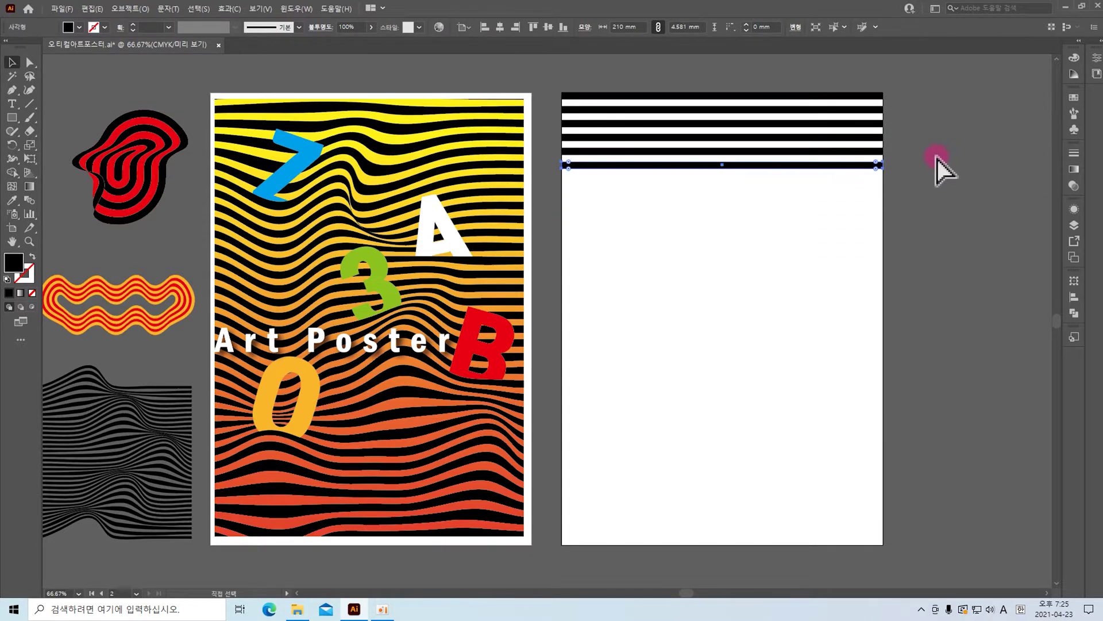
key("ctrl+z")
key("ctrl+z")
key("ctrl+z")
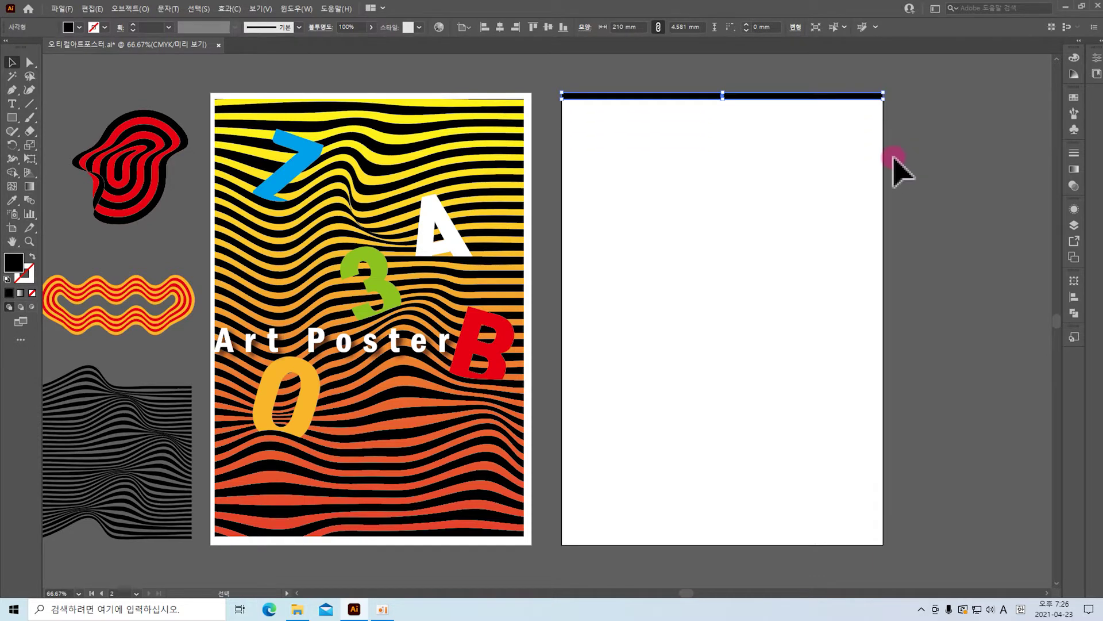
Reduce the black bar's height to about 3.6 mm.
key("ctrl+plus")
key("ctrl+plus")
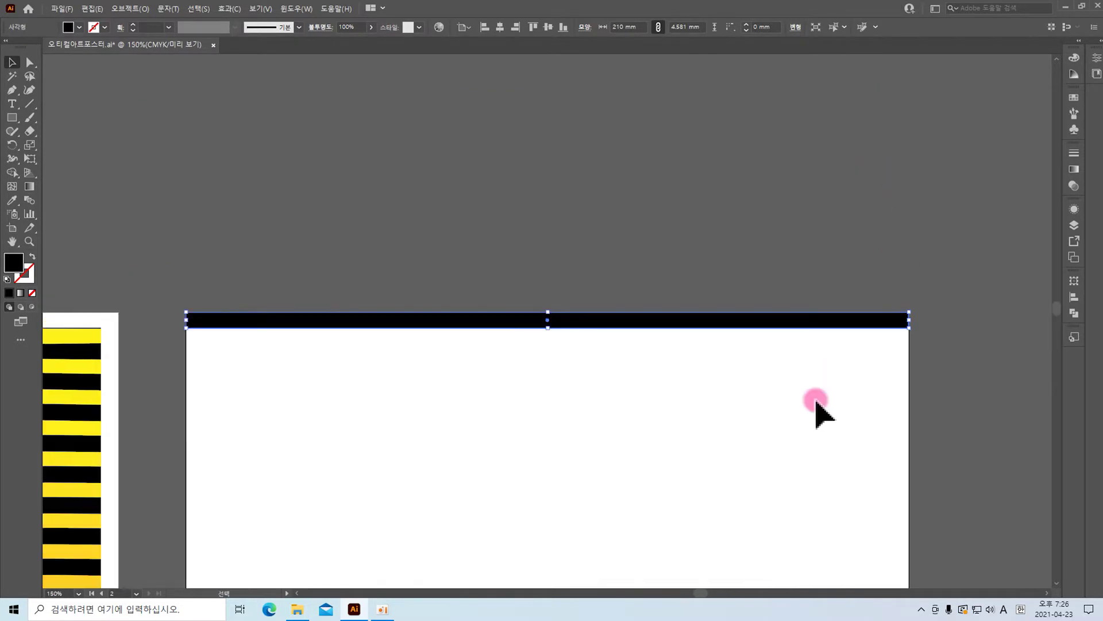
key("ctrl+minus")
key("ctrl+minus")
key("ctrl+minus")
key("ctrl+0")
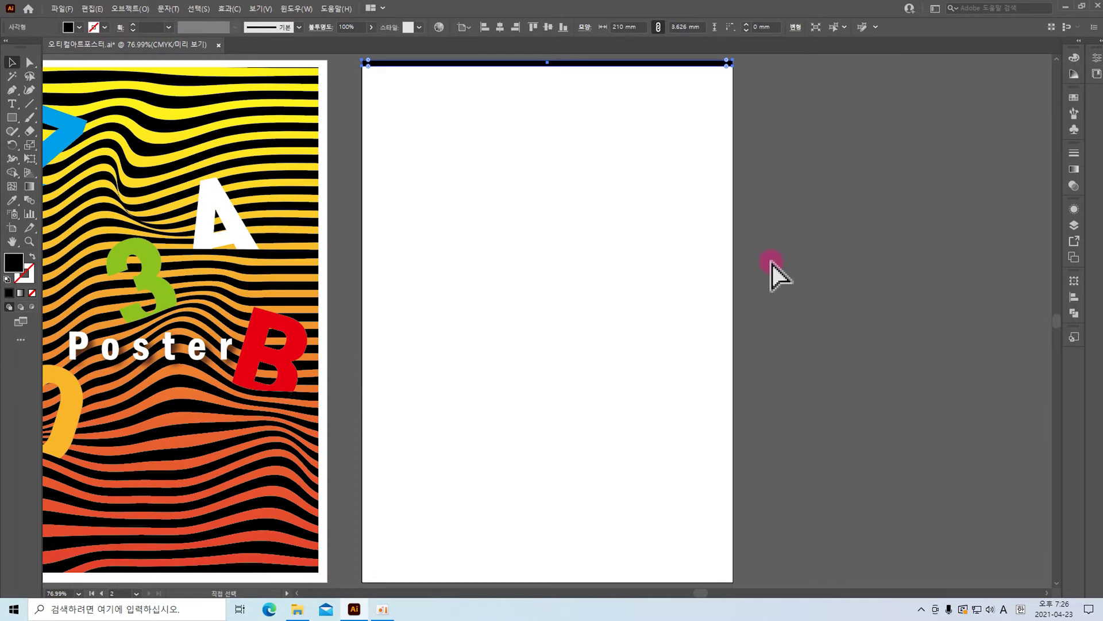
key("v")
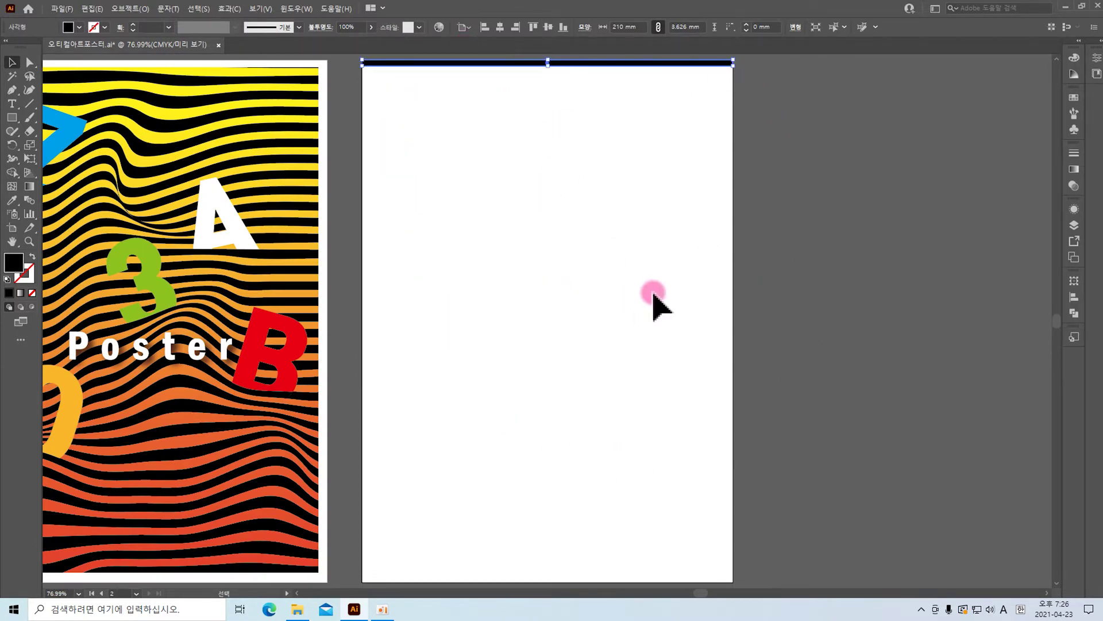
Add a Transform effect to the black bar with a vertical move of 7 mm and 30 copies, and preview it.
left_click(851, 256)
key("space")
left_click_drag(517, 265, 729, 269)
left_click(722, 69)
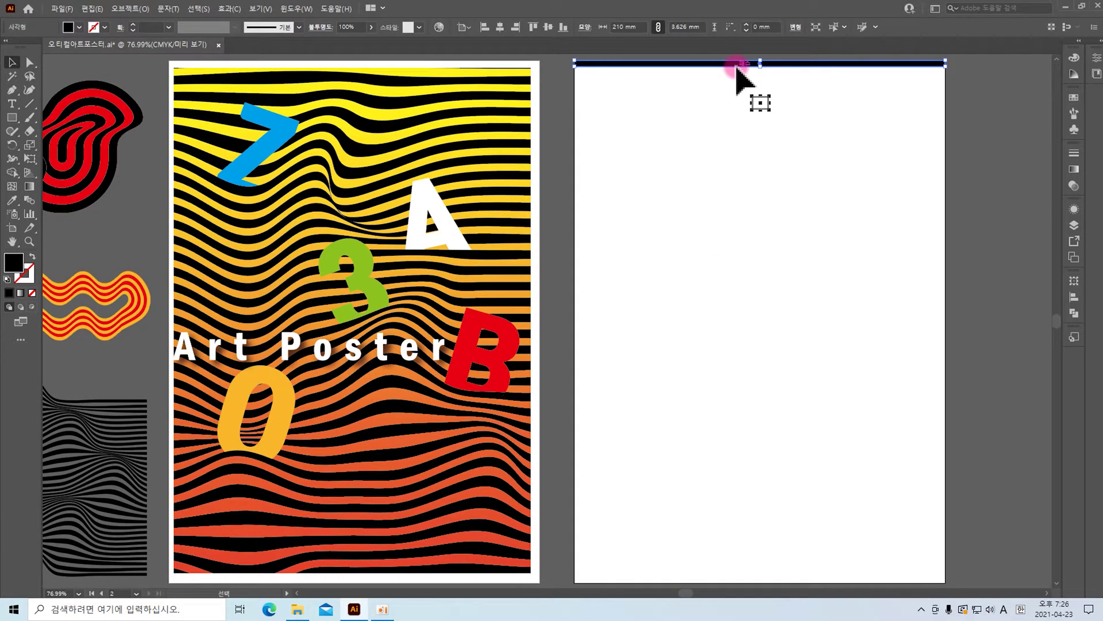
left_click(228, 8)
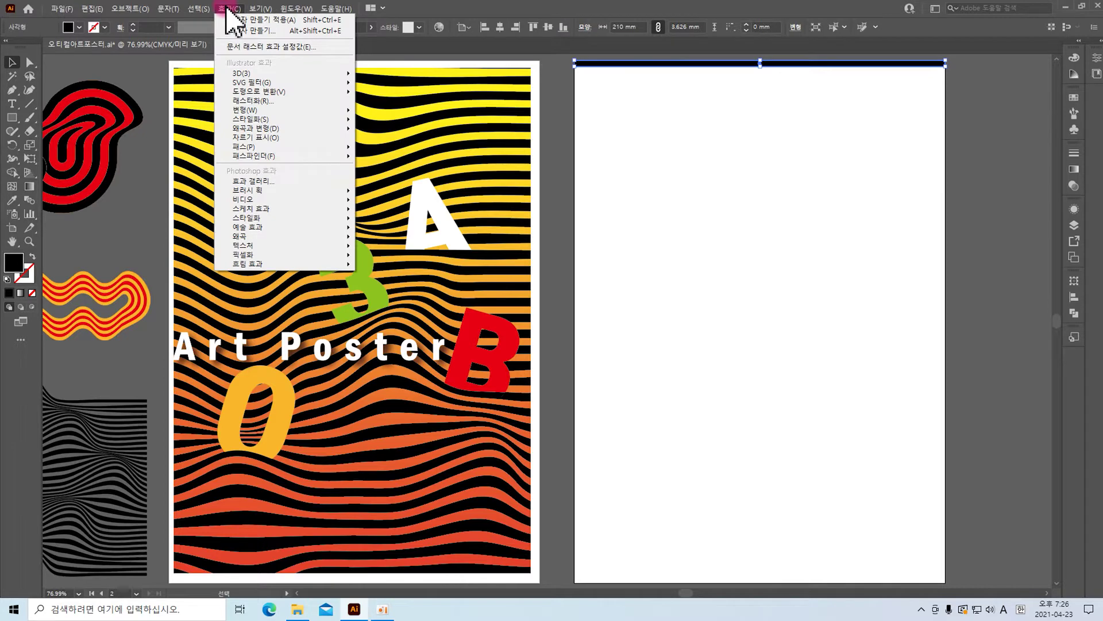
mouse_move(241, 128)
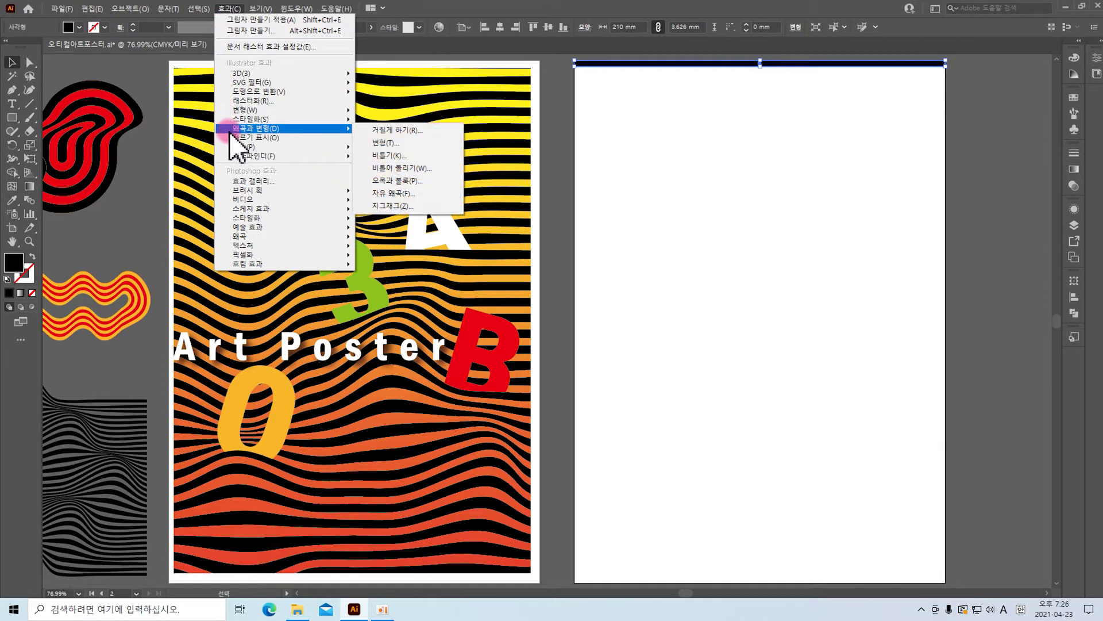
left_click(382, 143)
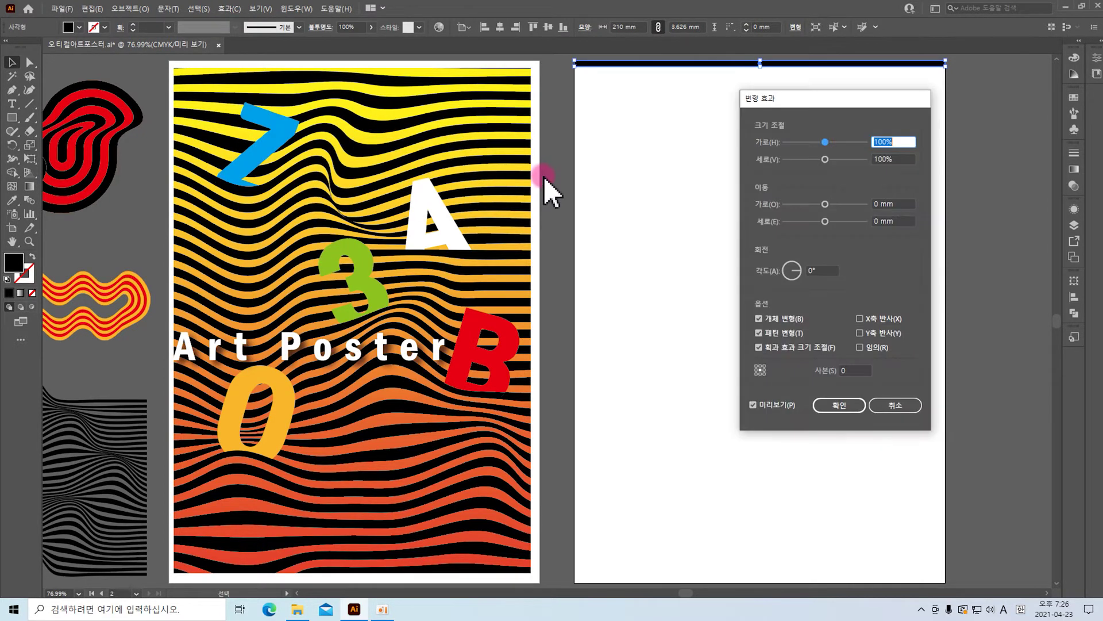
left_click_drag(835, 98, 943, 110)
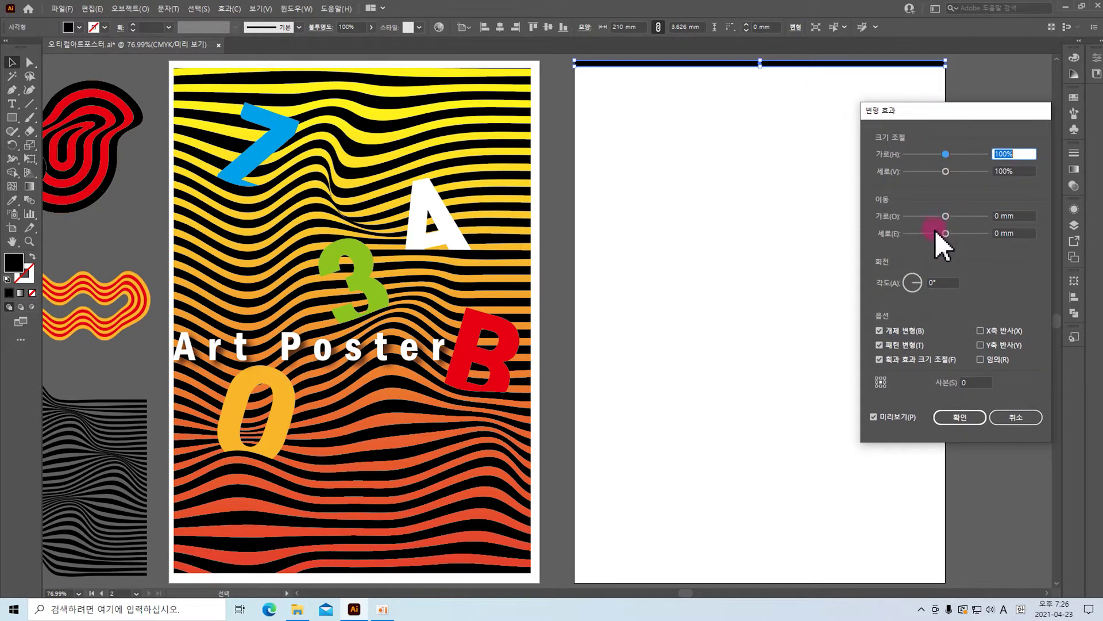
left_click(1015, 234)
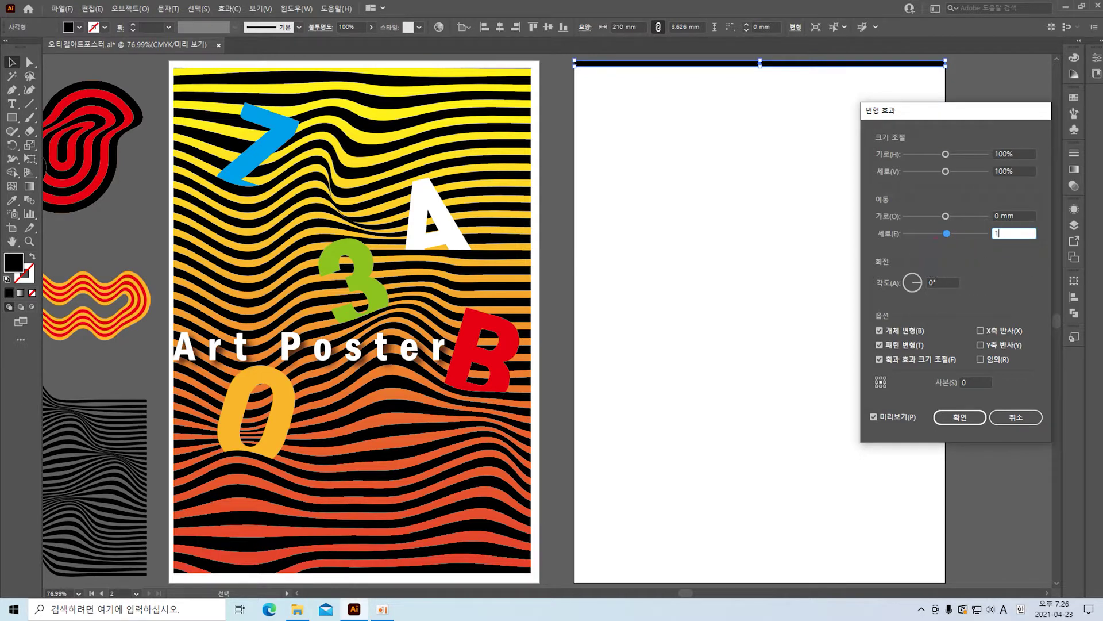
key("Tab")
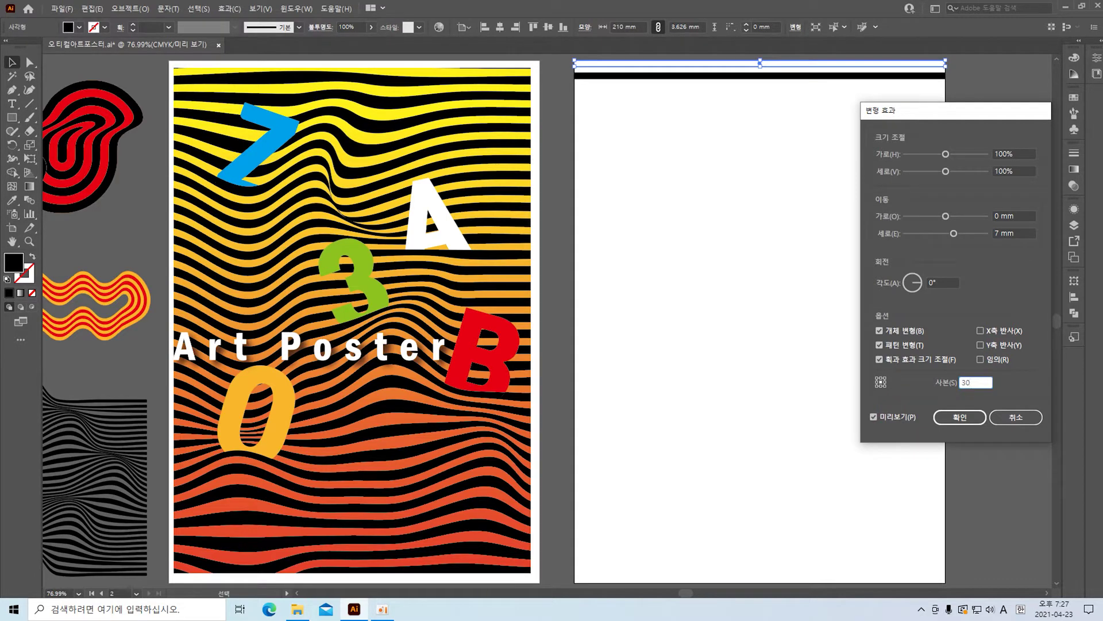
left_click(874, 417)
left_click(874, 416)
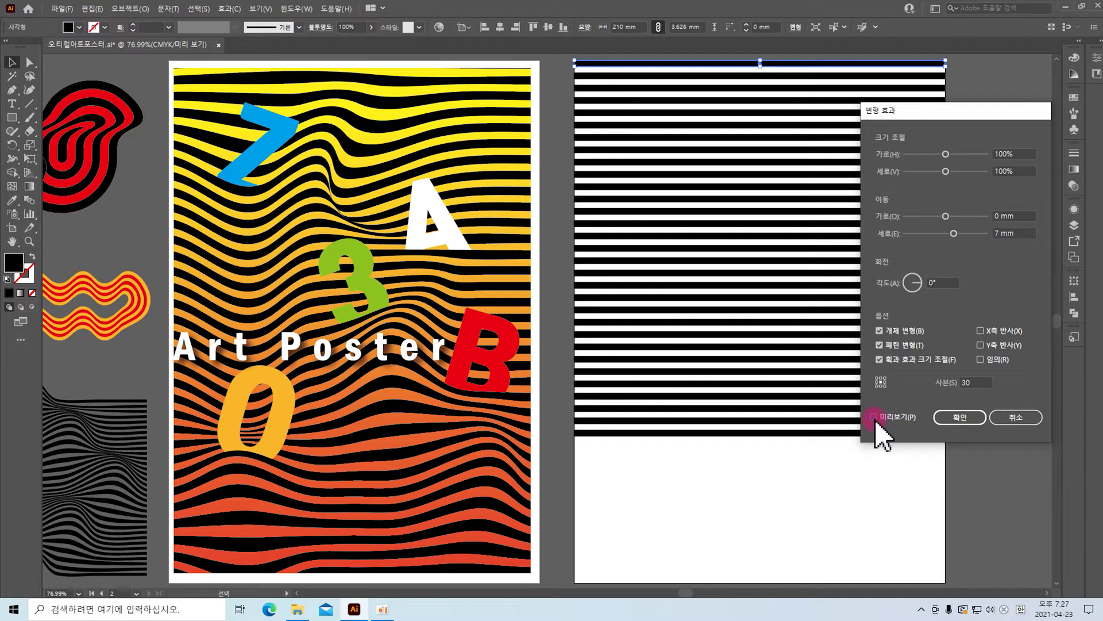
left_click(874, 416)
Raise the Transform effect's copies to 44 with preview on and apply it.
type("40")
key("BackSpace")
type("4")
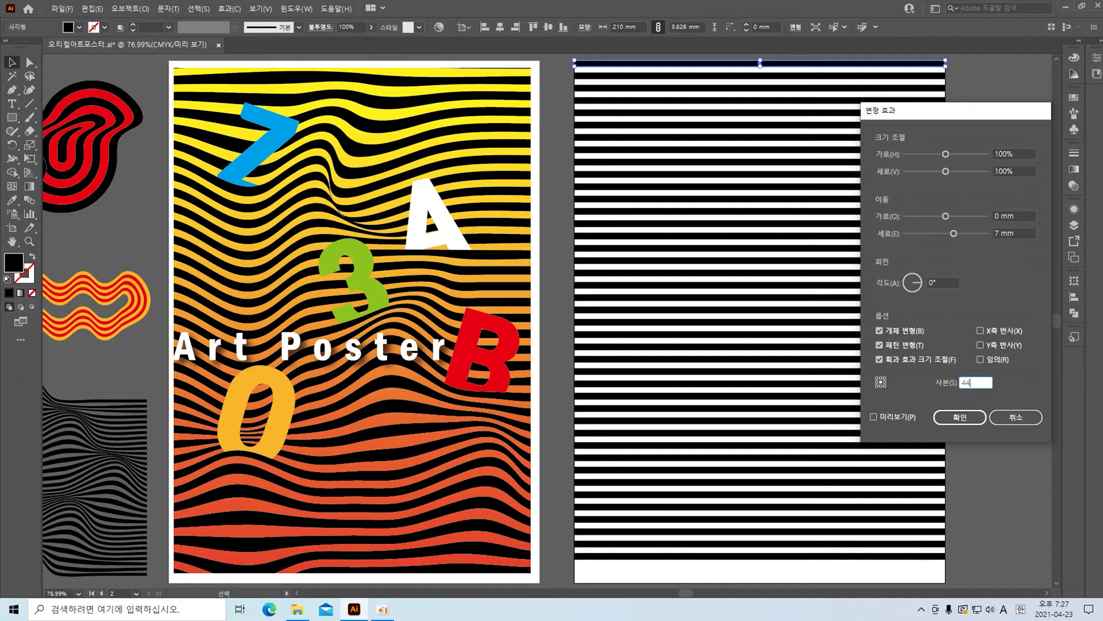
left_click(874, 417)
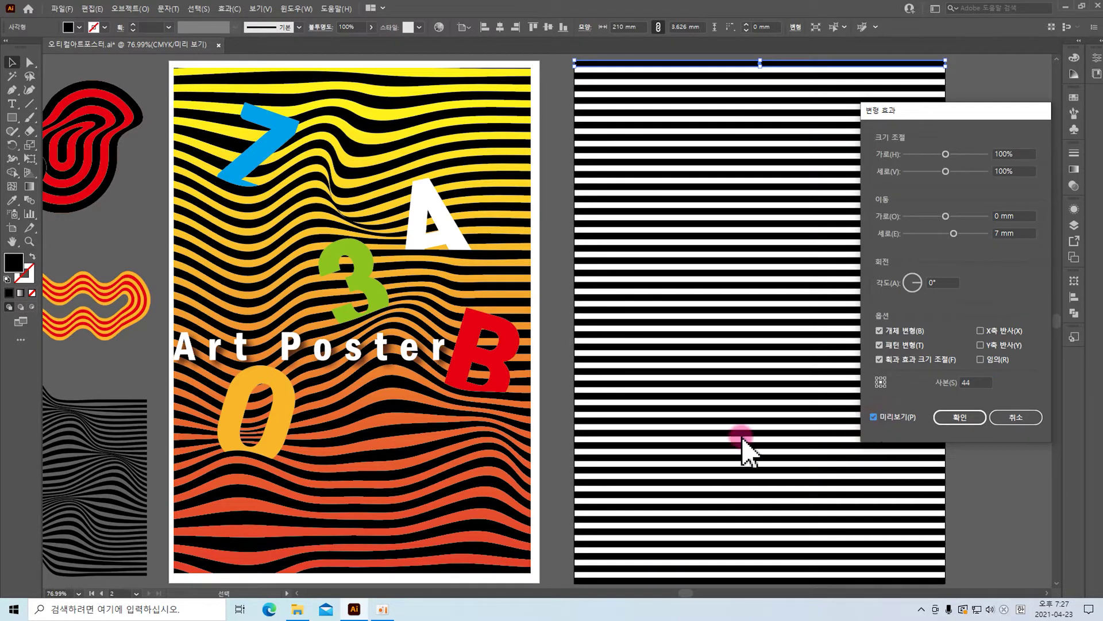
left_click(959, 416)
Expand the appearance of the striped bar into separate shapes and ungroup the result.
scroll(661, 442, "down", 5)
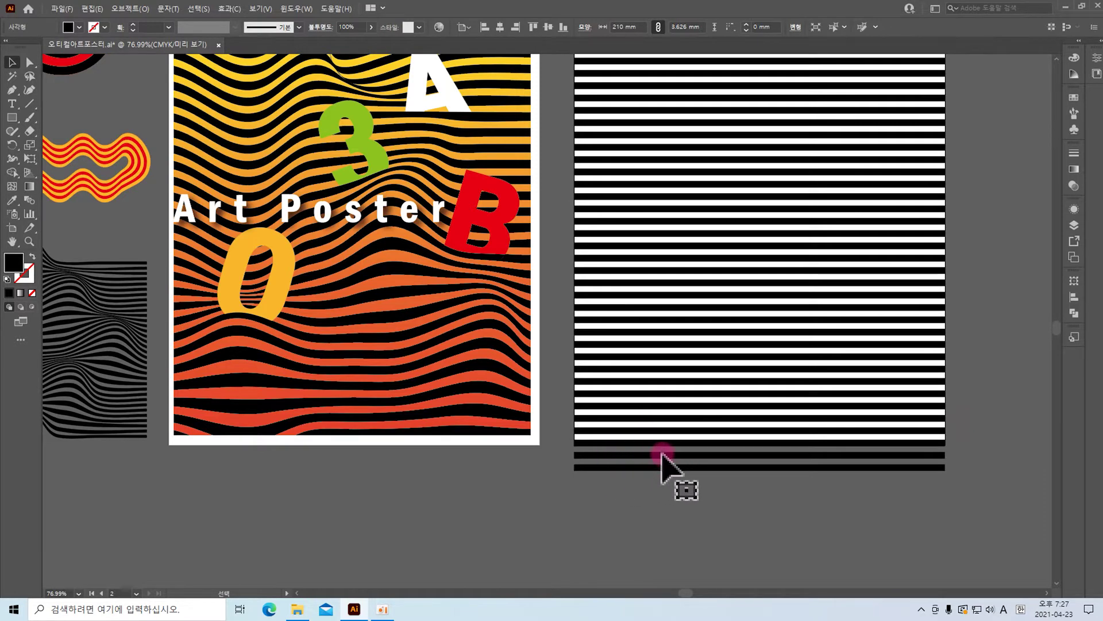
key("ctrl+minus")
left_click(684, 91)
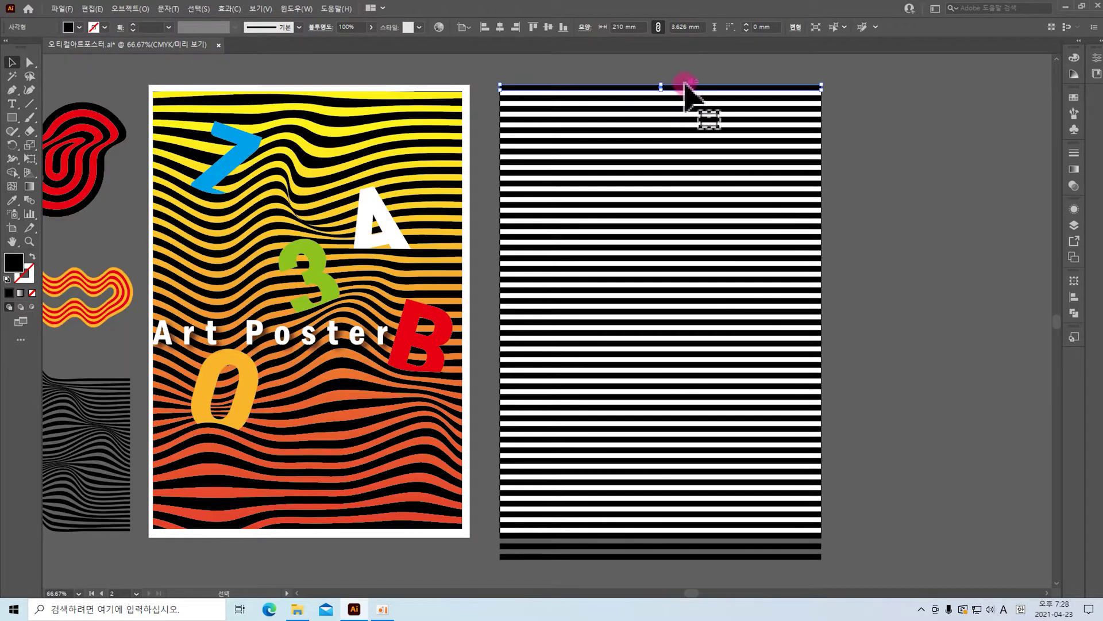
left_click(128, 8)
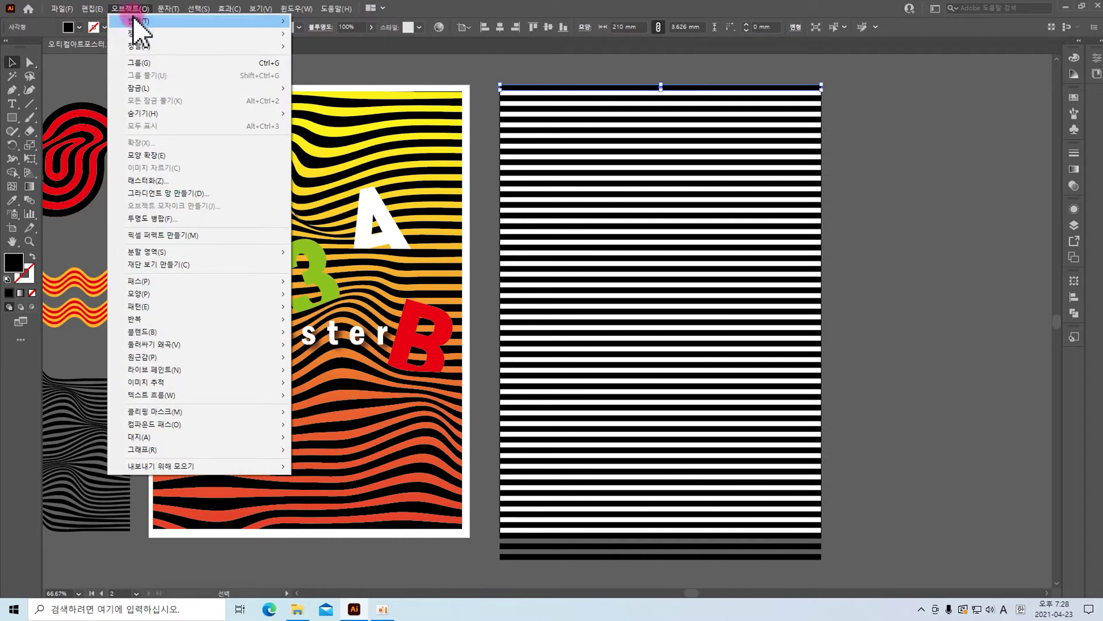
left_click(154, 157)
right_click(783, 333)
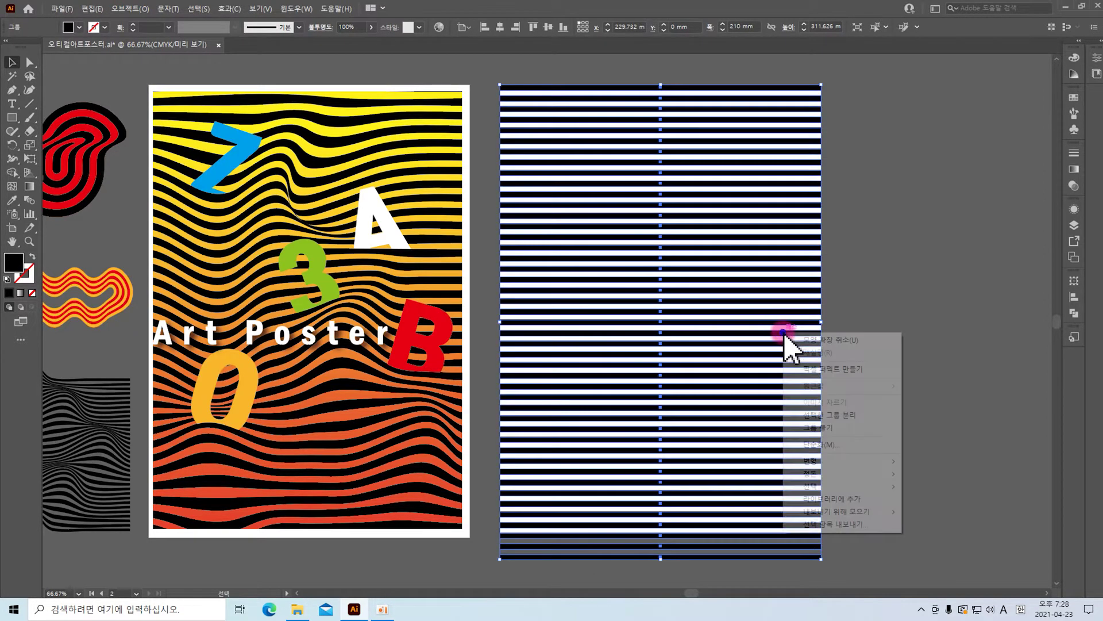
left_click(848, 428)
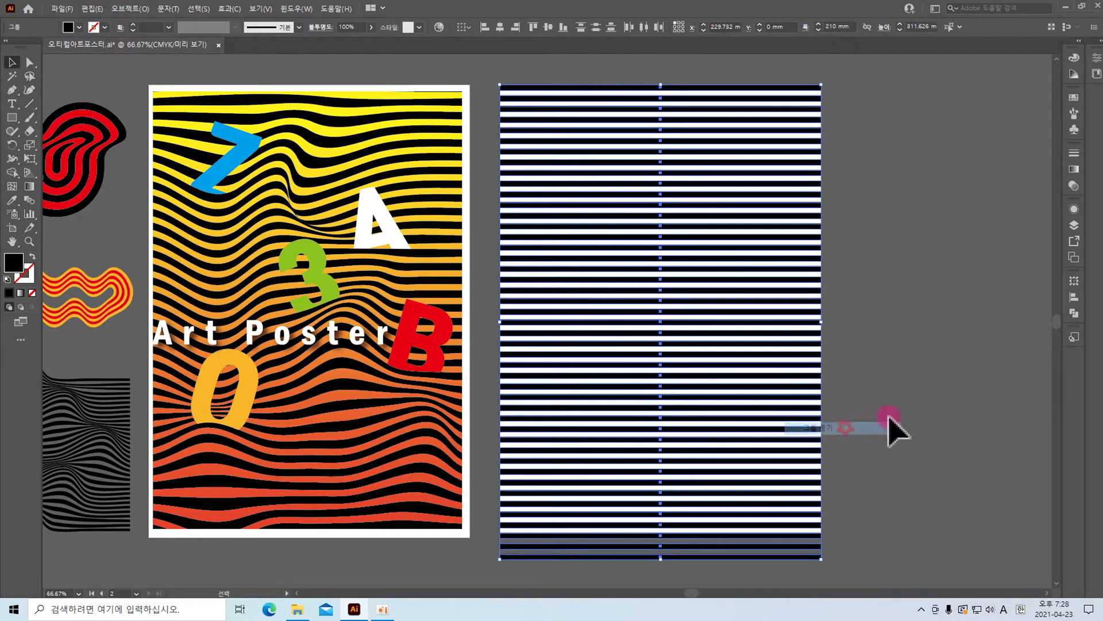
Try moving one group of stripes off the artboard's side, and undo the move.
left_click(893, 426)
left_click_drag(802, 397, 963, 368)
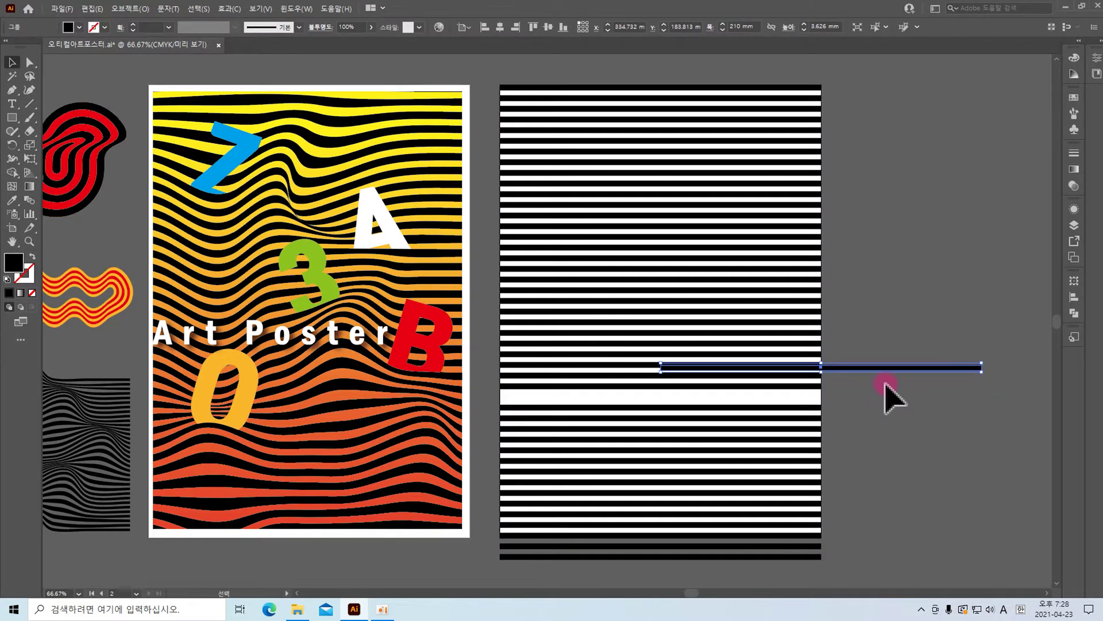
key("ctrl+z")
Delete the surplus stripes that extend below the second artboard.
left_click(971, 300)
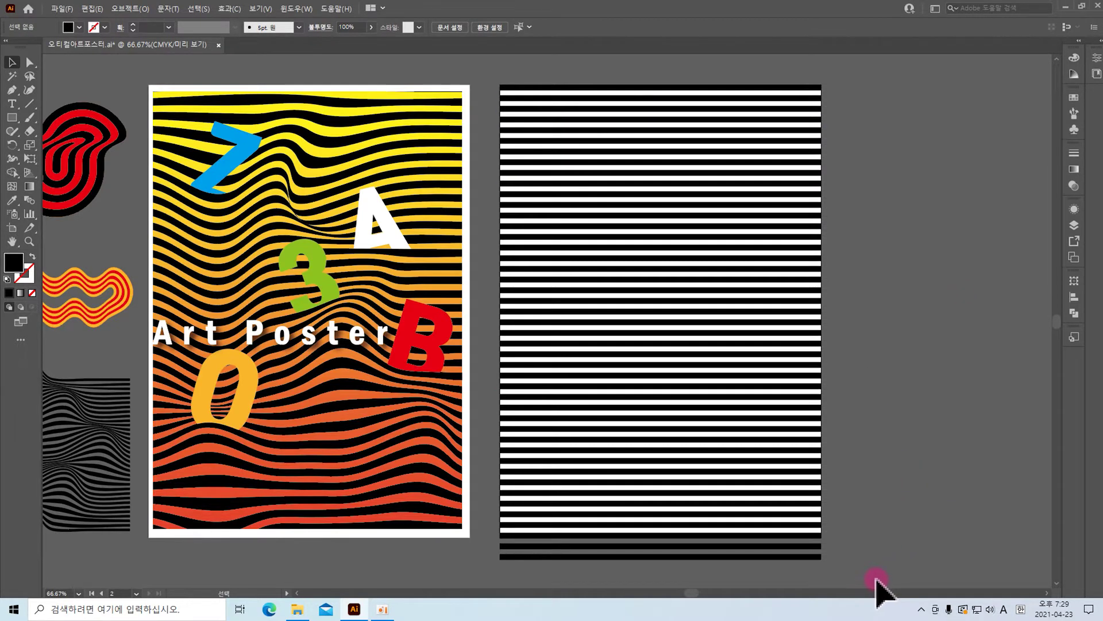
left_click(797, 546)
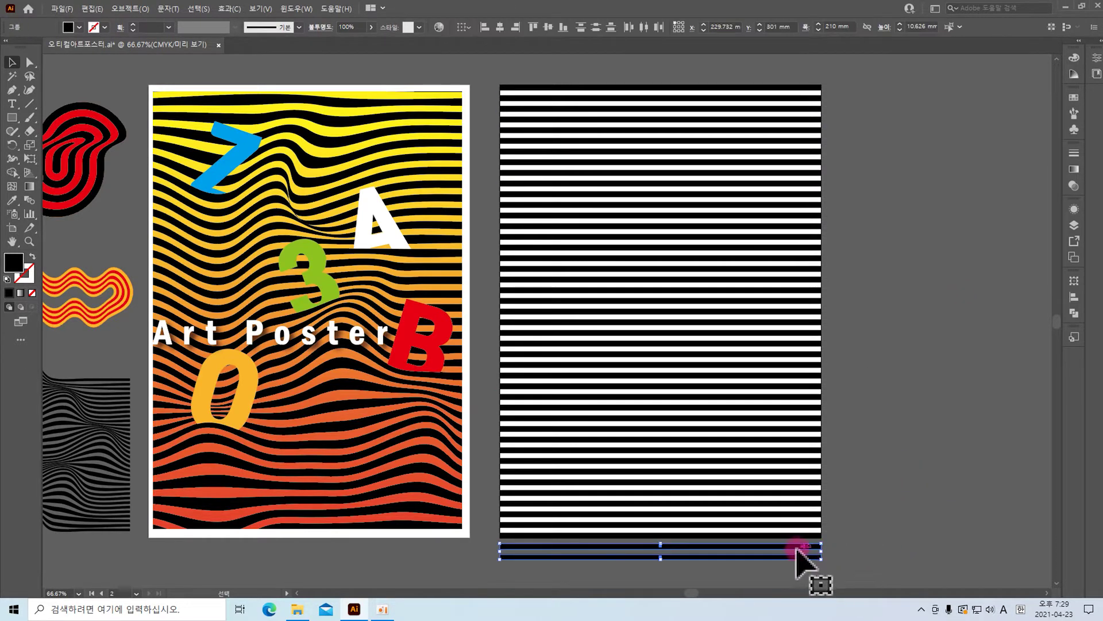
key("Delete")
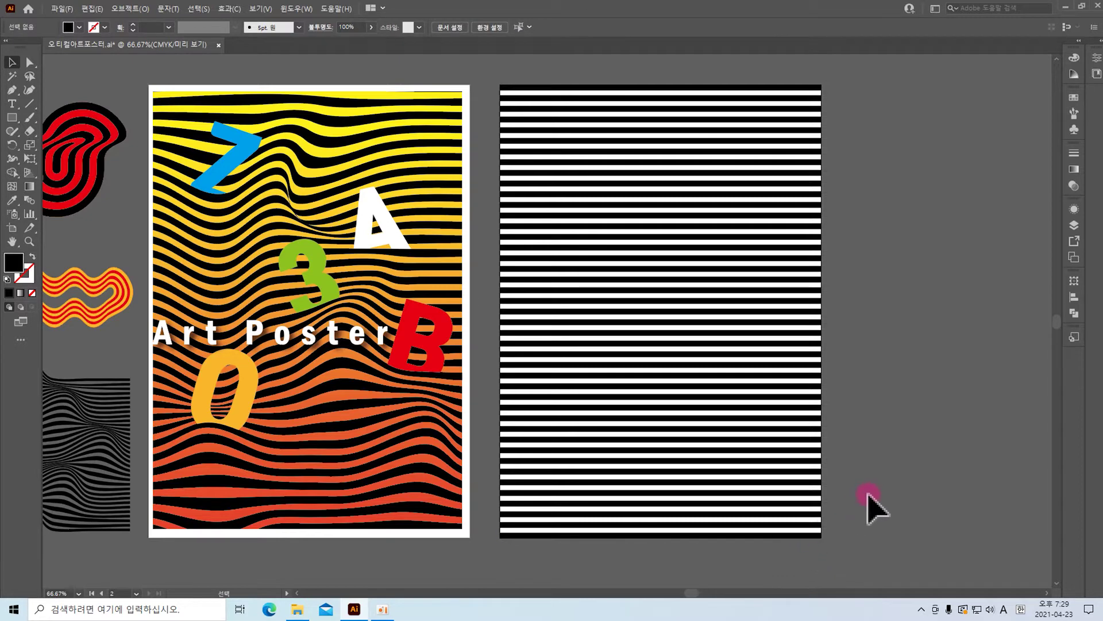
Make an envelope mesh with 5 rows and 4 columns from all the stripes on the second artboard.
left_click(650, 276)
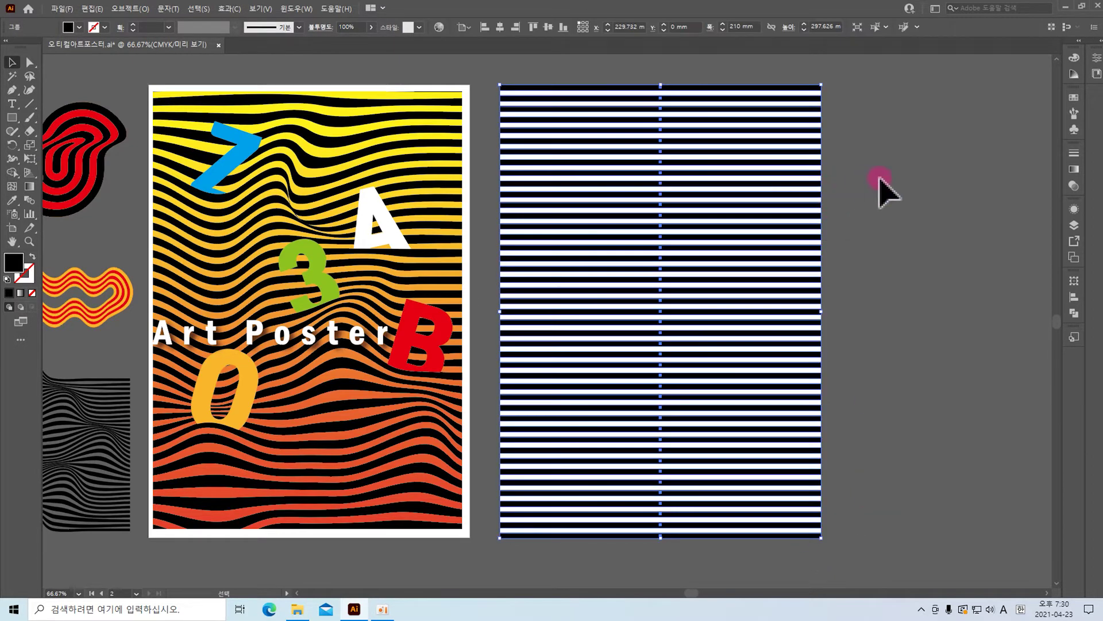
left_click(131, 9)
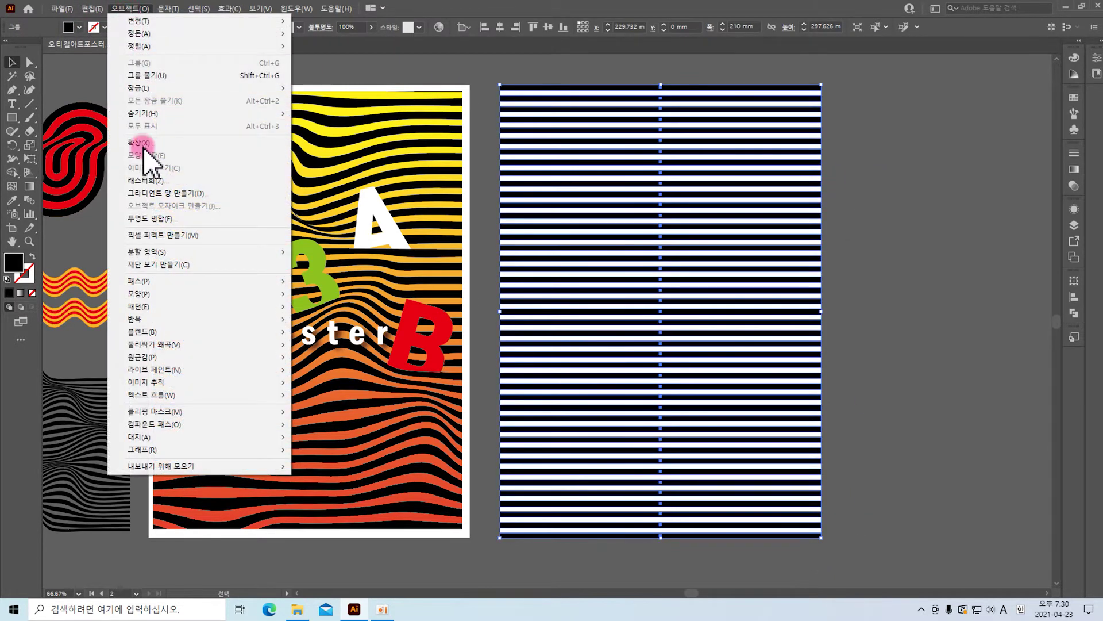
mouse_move(165, 347)
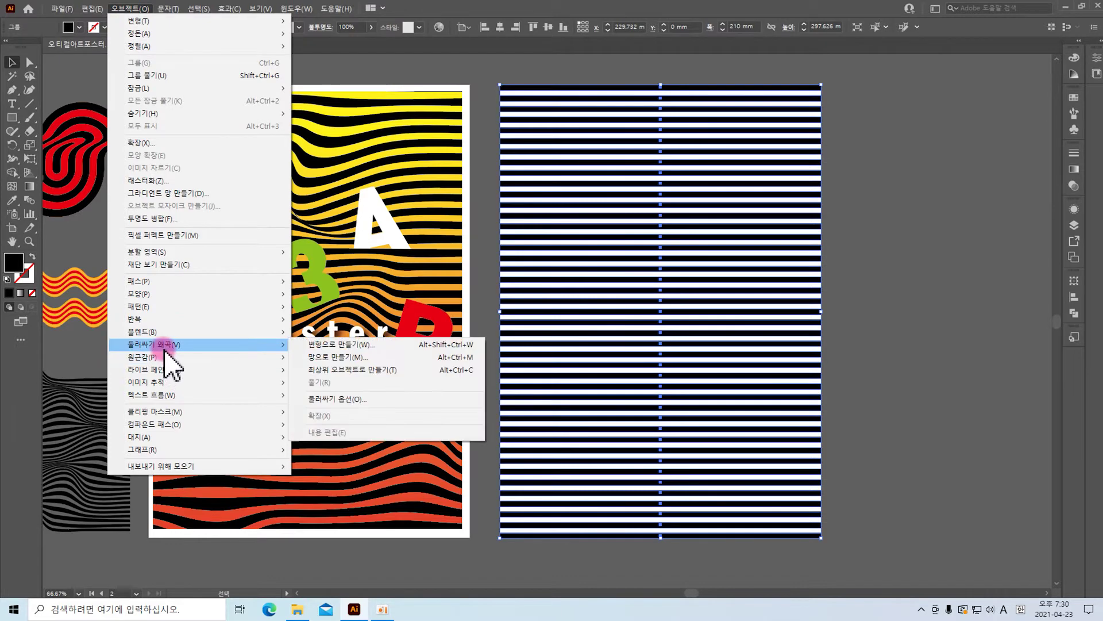
left_click(327, 357)
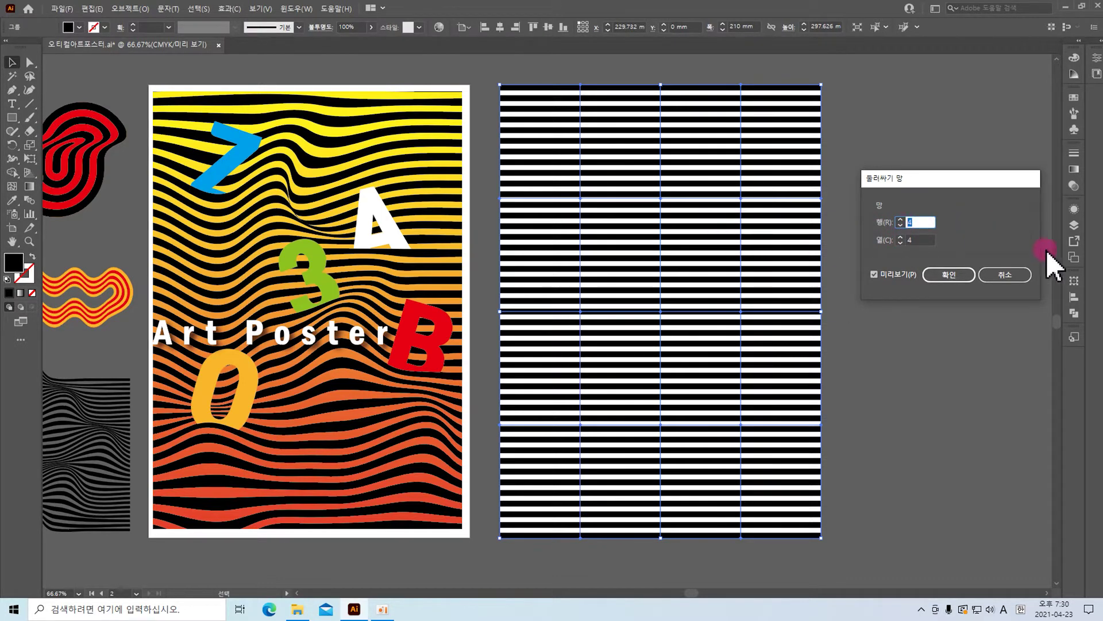
key("Tab")
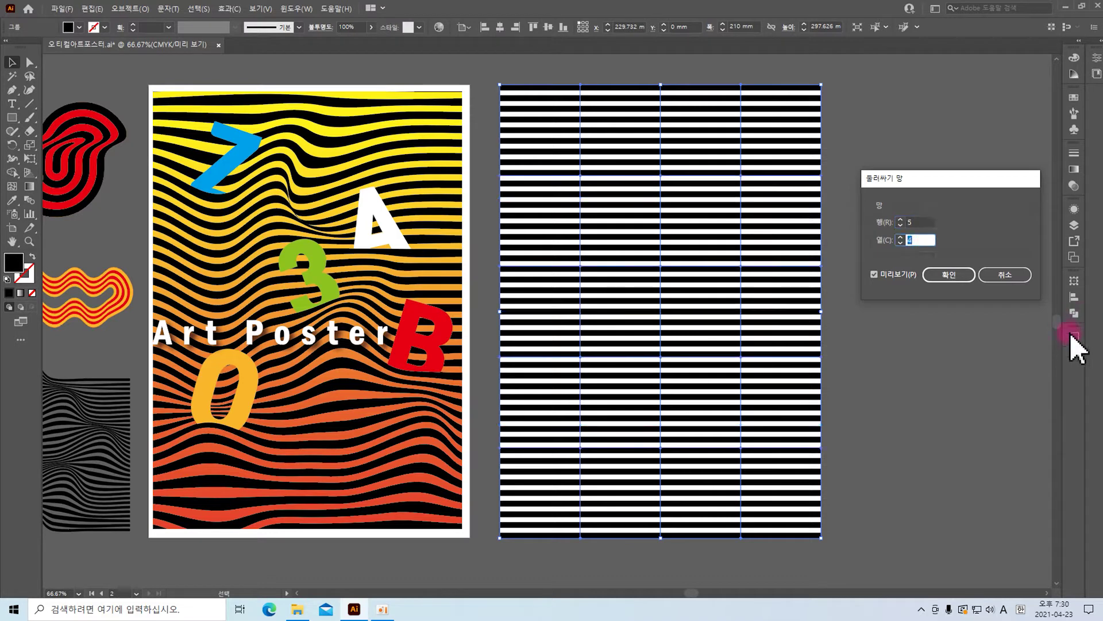
left_click(884, 274)
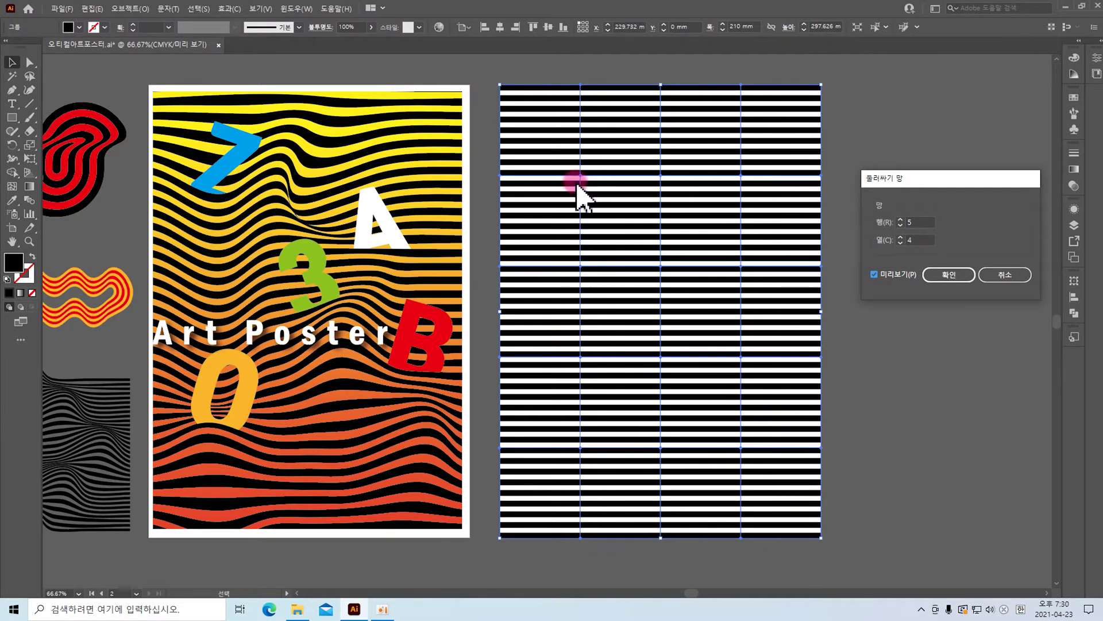
left_click(947, 277)
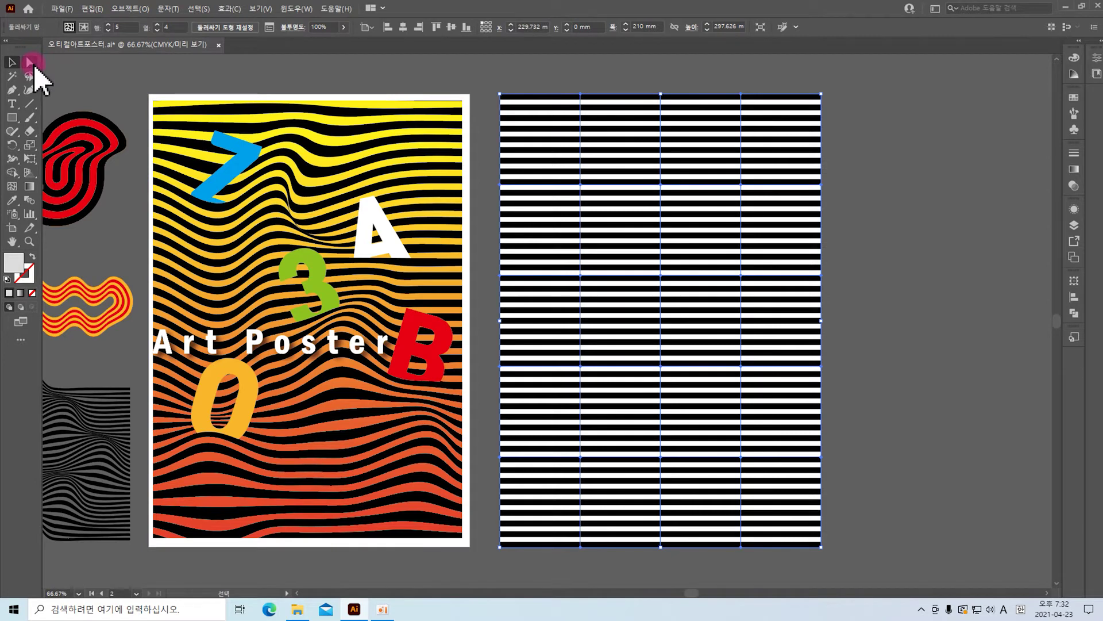
Try shifting the first interior row of mesh points about 40 mm toward the finished poster.
left_click(31, 62)
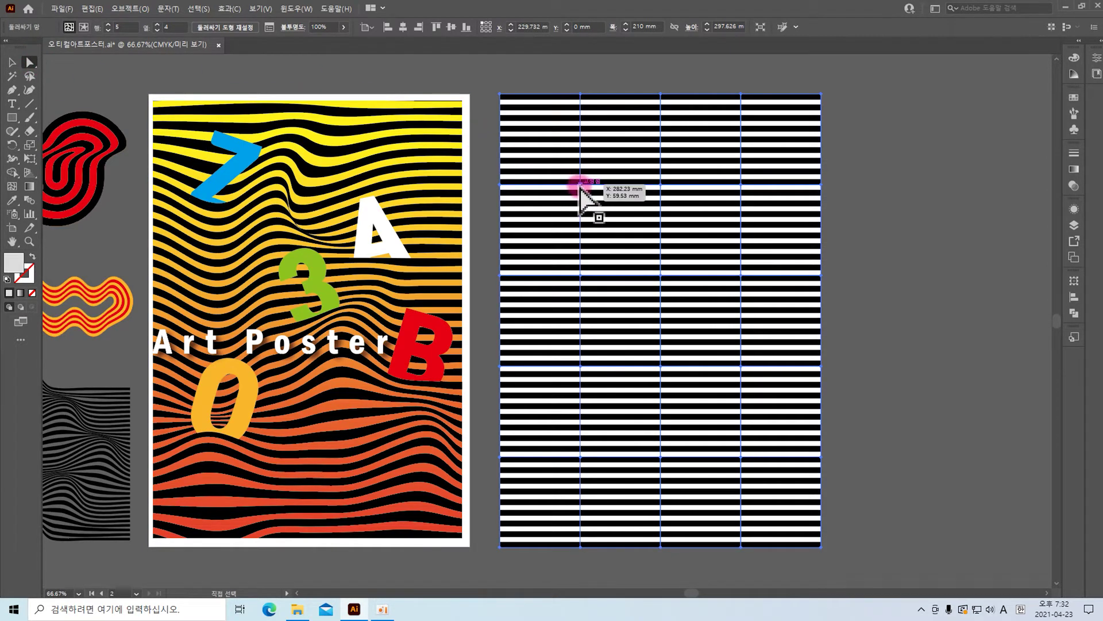
left_click_drag(484, 178, 636, 202)
left_click(503, 184)
mouse_move(502, 183)
left_mouse_down()
mouse_move(756, 185)
mouse_move(451, 184)
mouse_move(854, 199)
left_mouse_up()
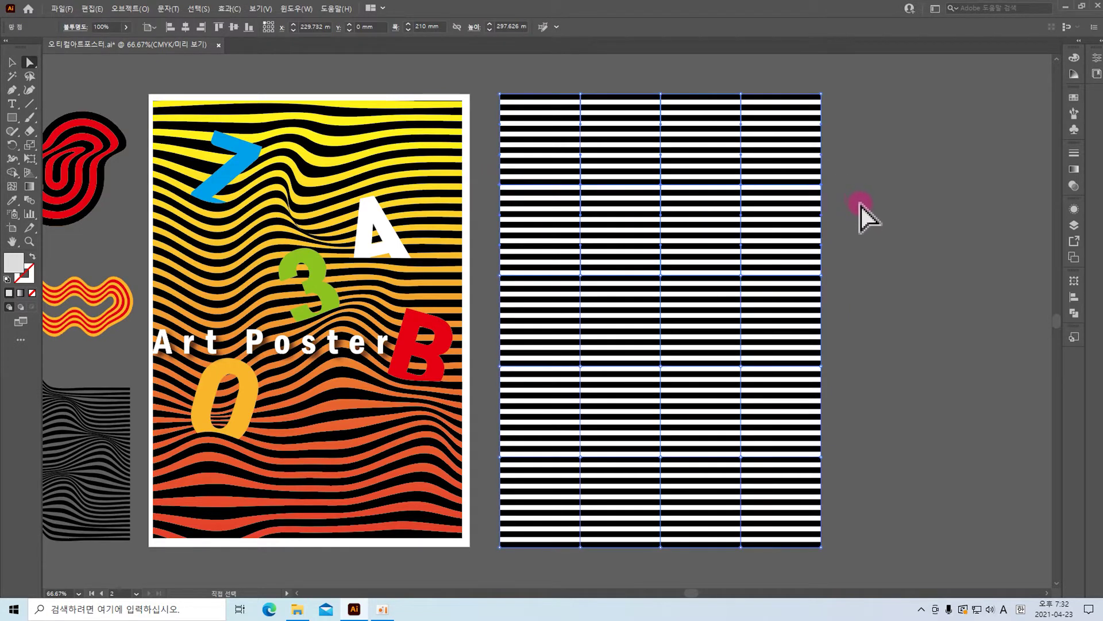
mouse_move(861, 208)
left_mouse_down()
mouse_move(499, 177)
mouse_move(823, 188)
mouse_move(824, 128)
left_mouse_up()
mouse_move(823, 275)
left_mouse_down()
mouse_move(740, 279)
mouse_move(614, 234)
left_mouse_up()
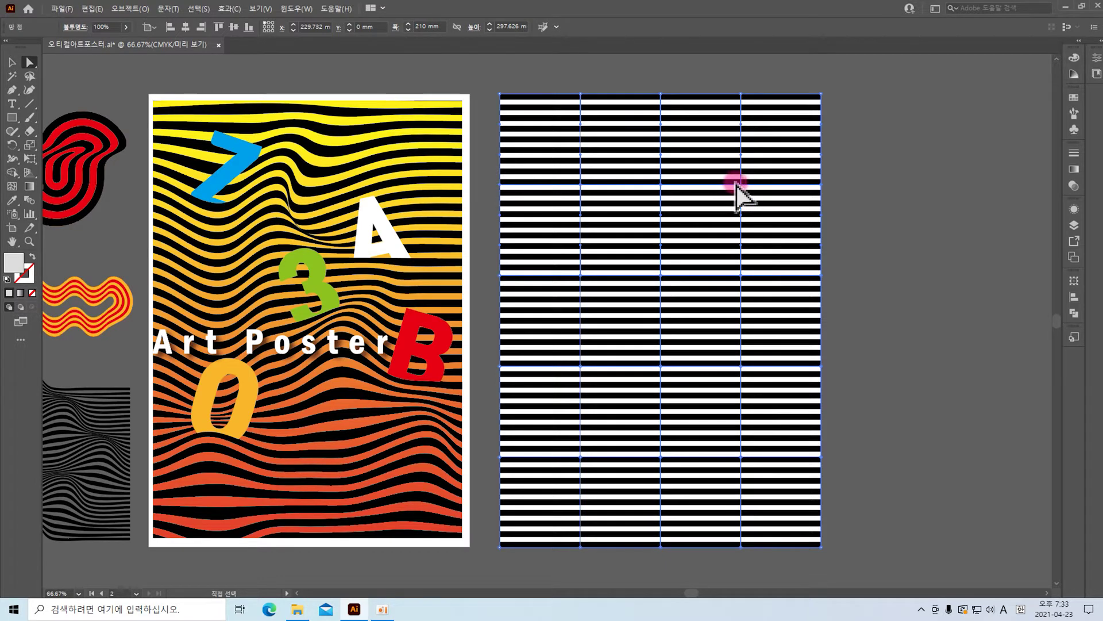
left_click_drag(741, 185, 680, 186)
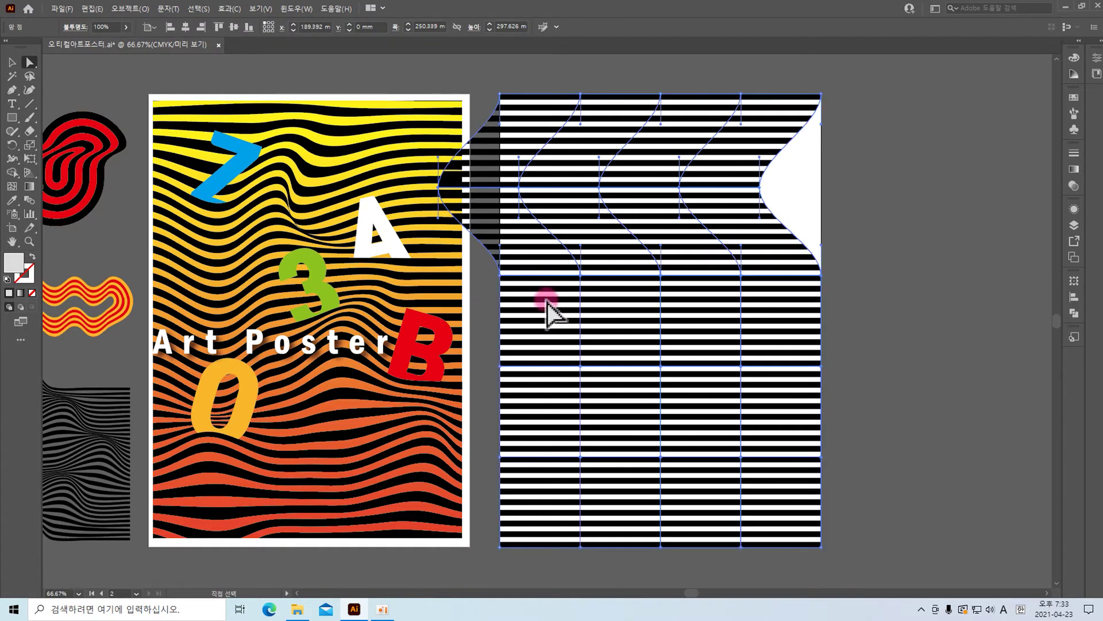
Try shifting a lower row of mesh points sideways, and undo all the mesh point moves.
left_click(487, 354)
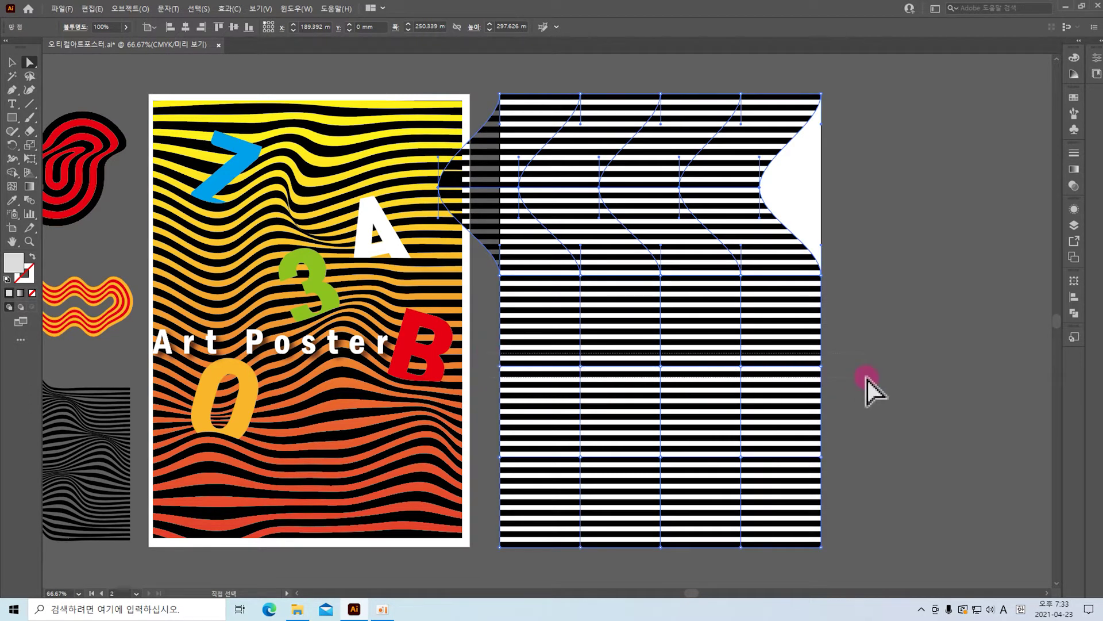
left_click(822, 366)
left_click_drag(823, 370, 887, 367)
left_click_drag(644, 364, 654, 322)
key("ctrl+z")
key("ctrl+z")
key("ctrl+z")
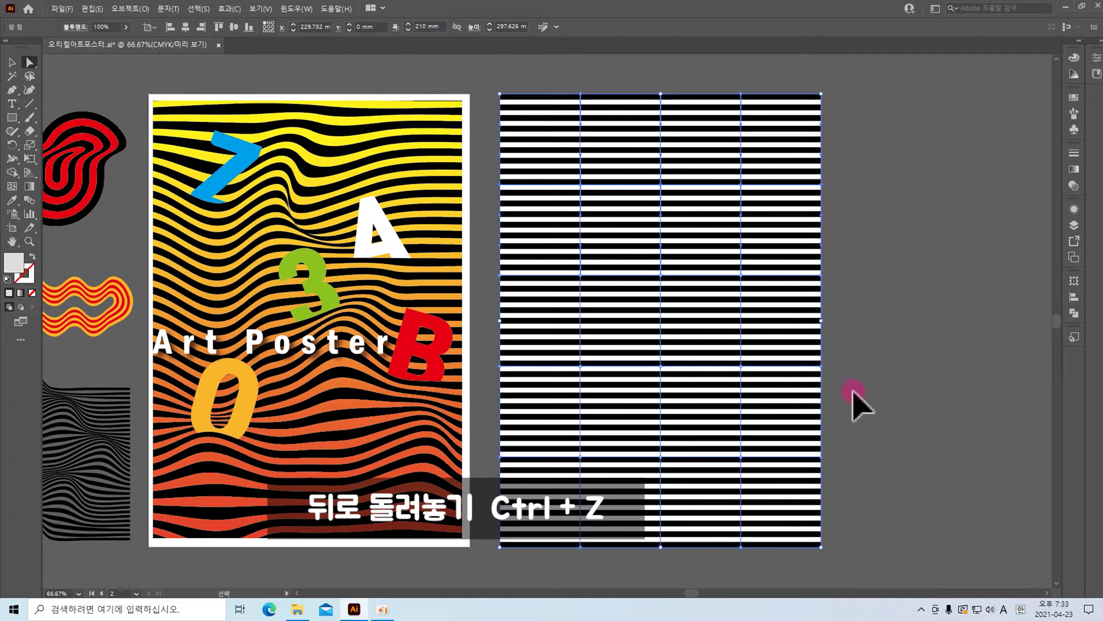
Pull the upper row's first interior mesh point down and its middle point up to curve the stripes.
left_click(26, 62)
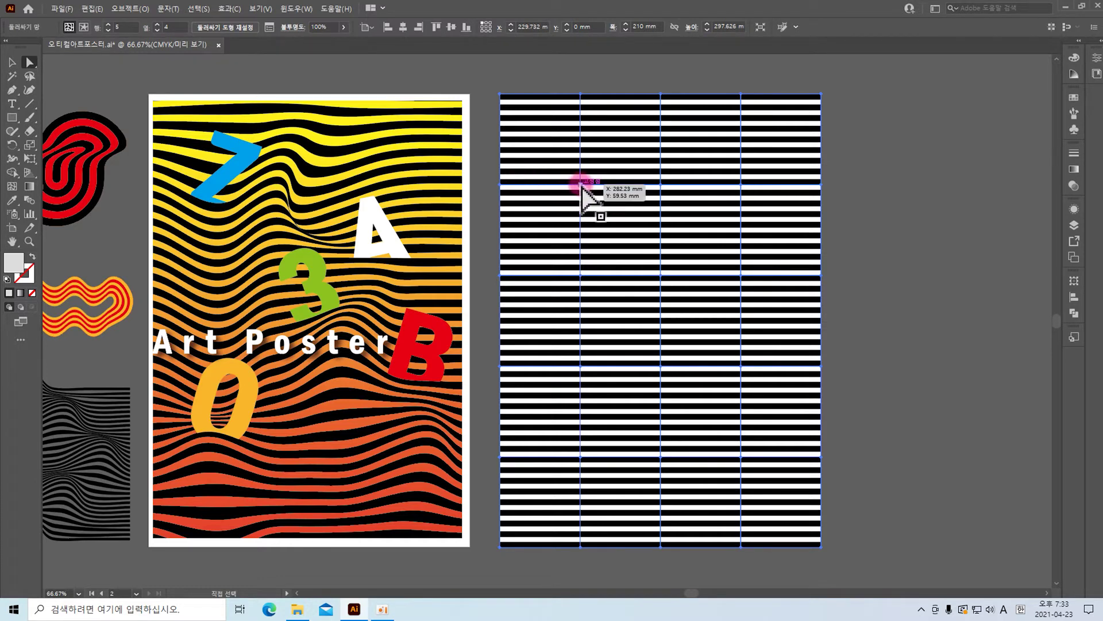
left_click_drag(581, 185, 568, 219)
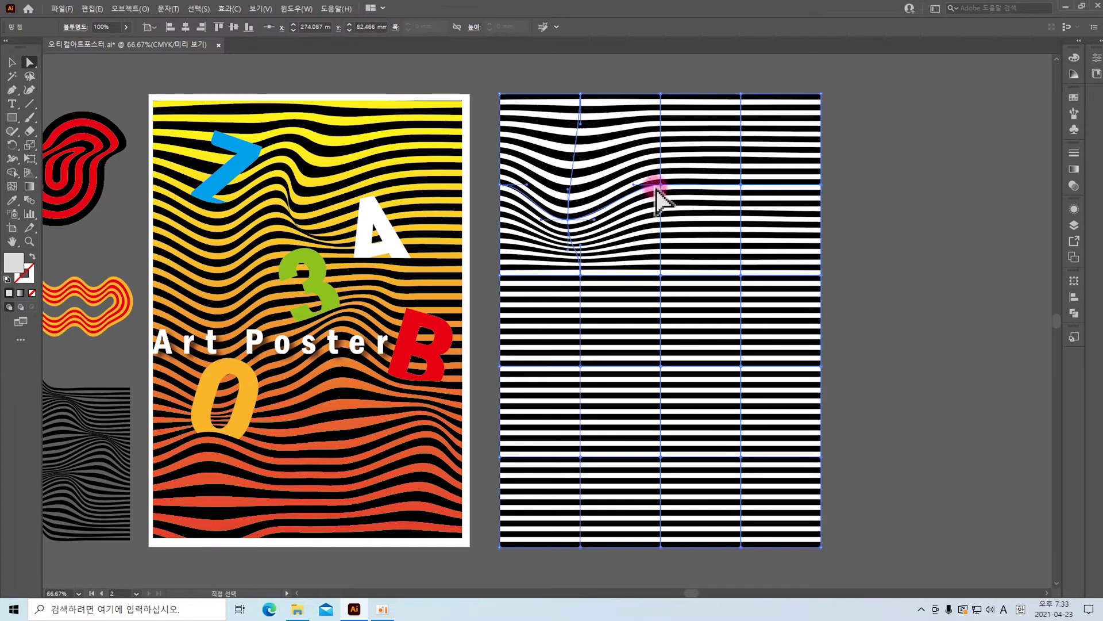
left_click_drag(661, 185, 670, 166)
left_click(742, 247)
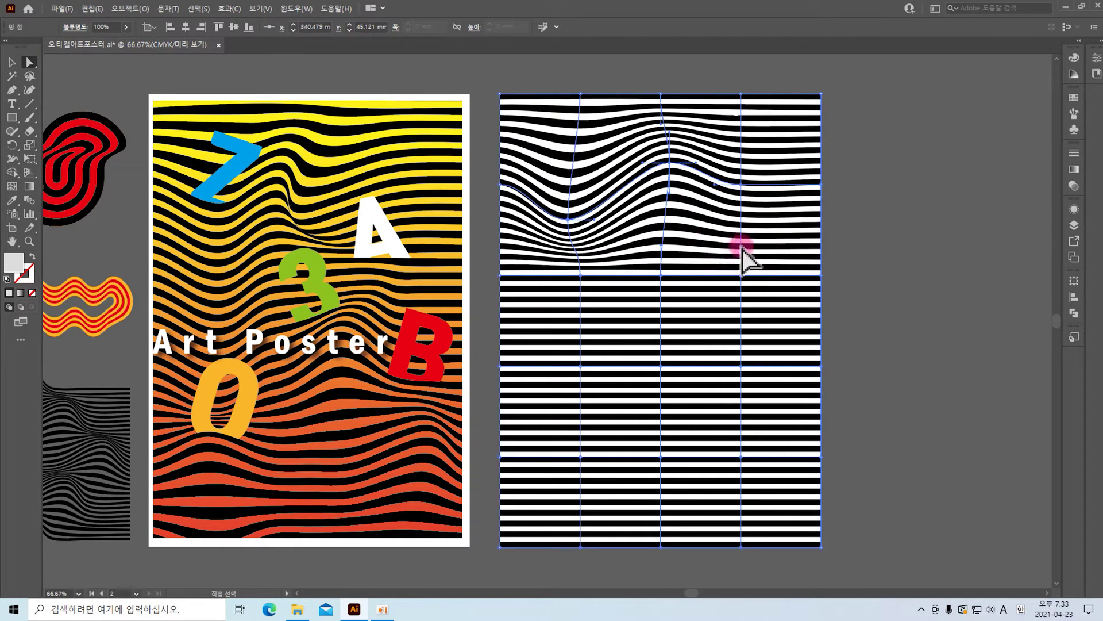
Displace individual mesh points in the remaining areas to form waves across the artboard, bulging past its upper and right edges.
left_click_drag(741, 276, 741, 304)
left_click_drag(581, 366, 603, 338)
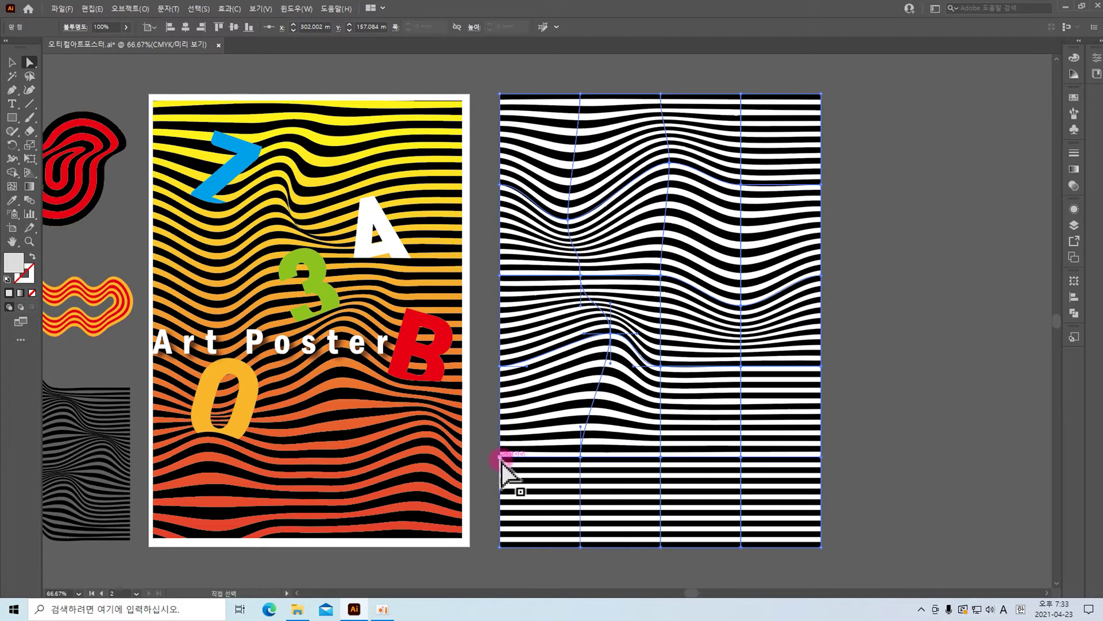
left_click_drag(661, 458, 768, 444)
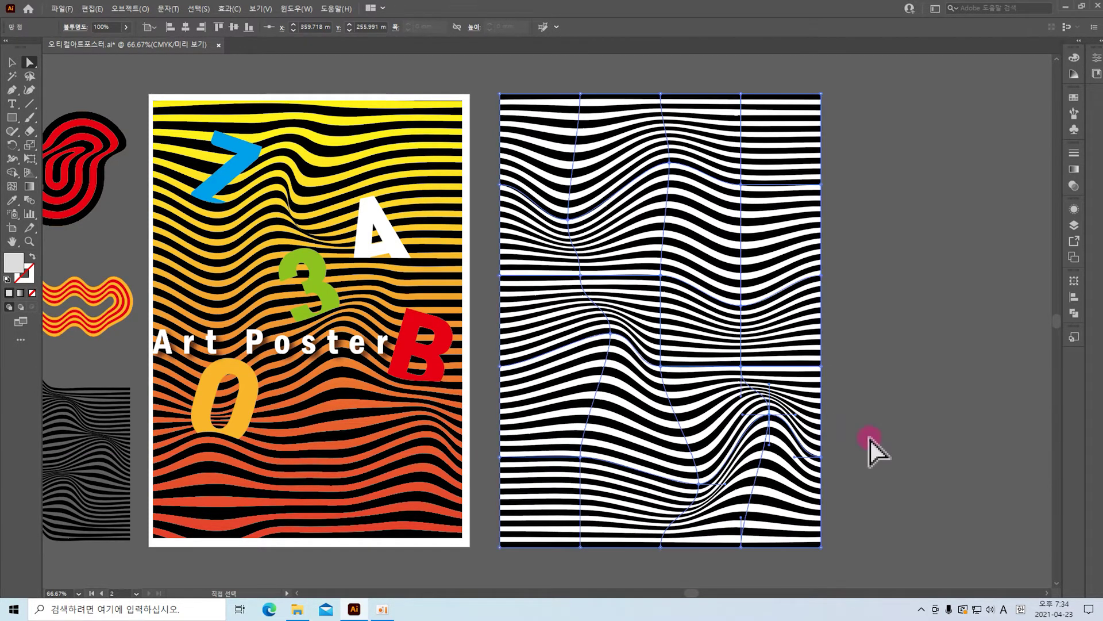
left_click(934, 435)
key("v")
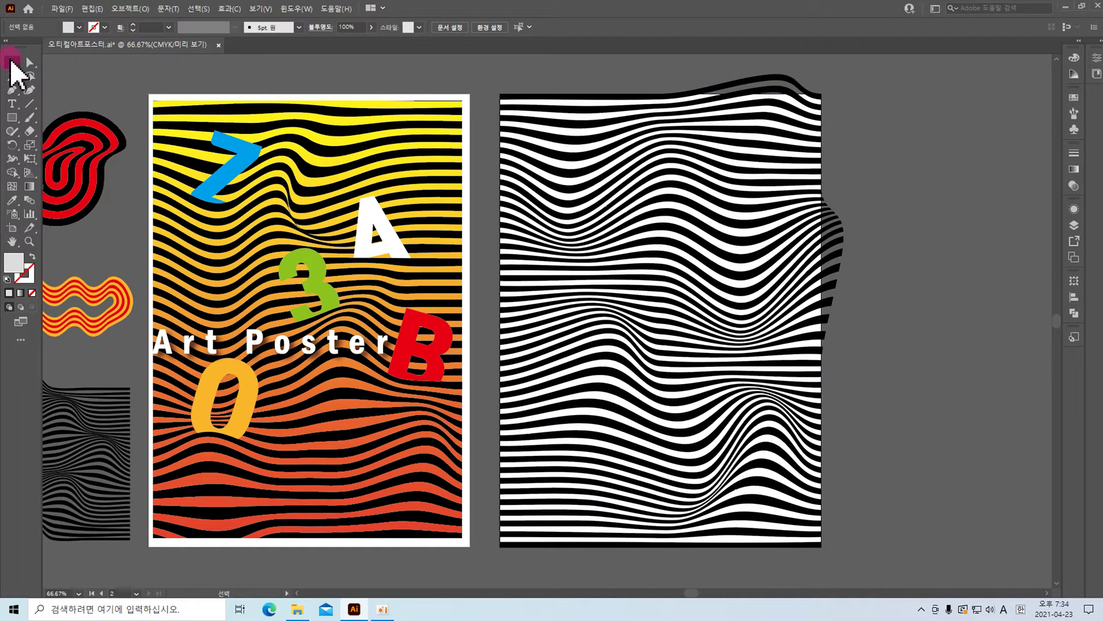
Expand the warped stripe envelope into plain shapes with the Object option on.
left_click(615, 158)
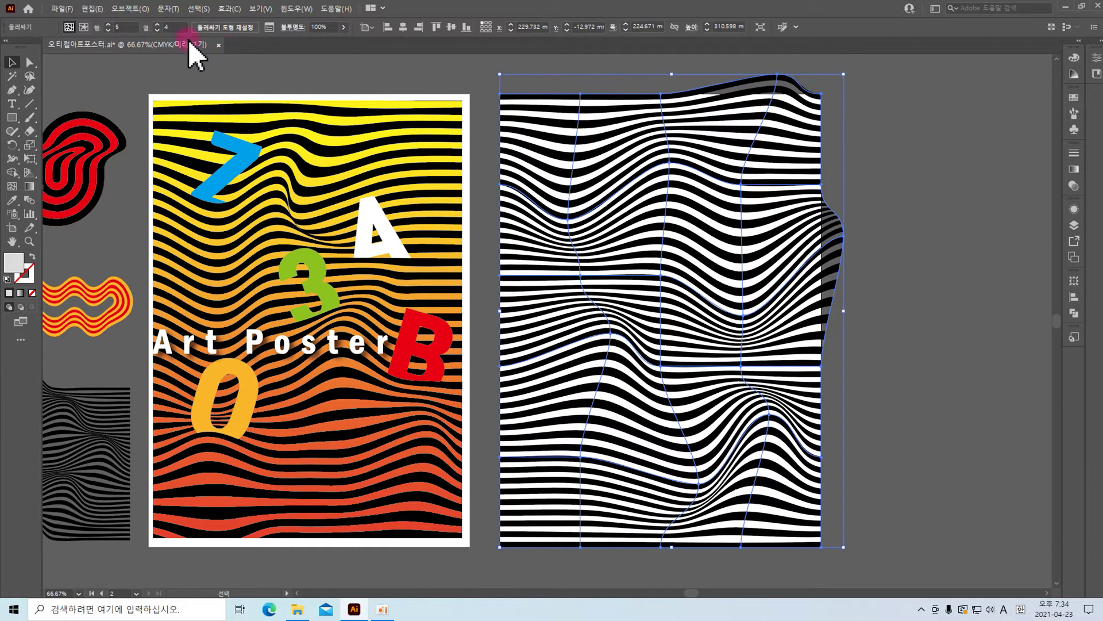
left_click(127, 9)
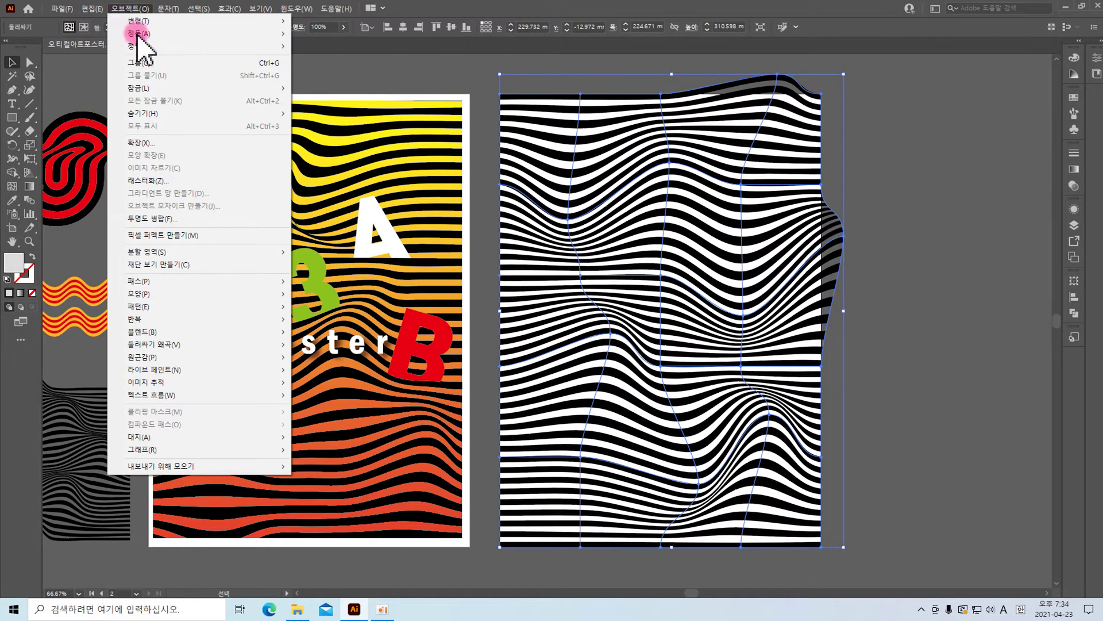
left_click(154, 149)
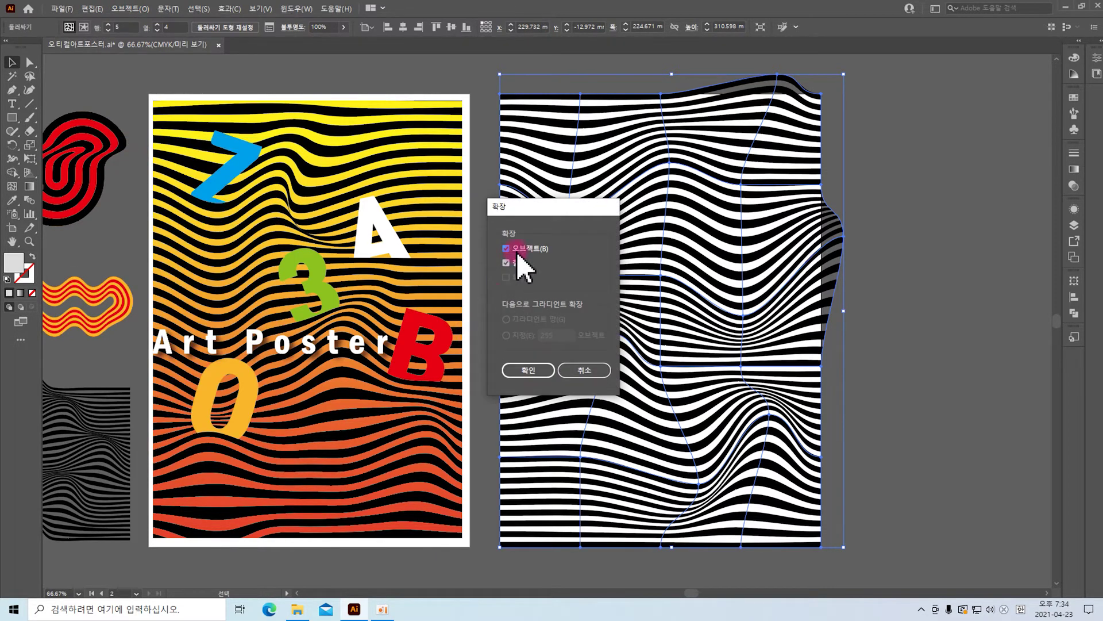
left_click(527, 370)
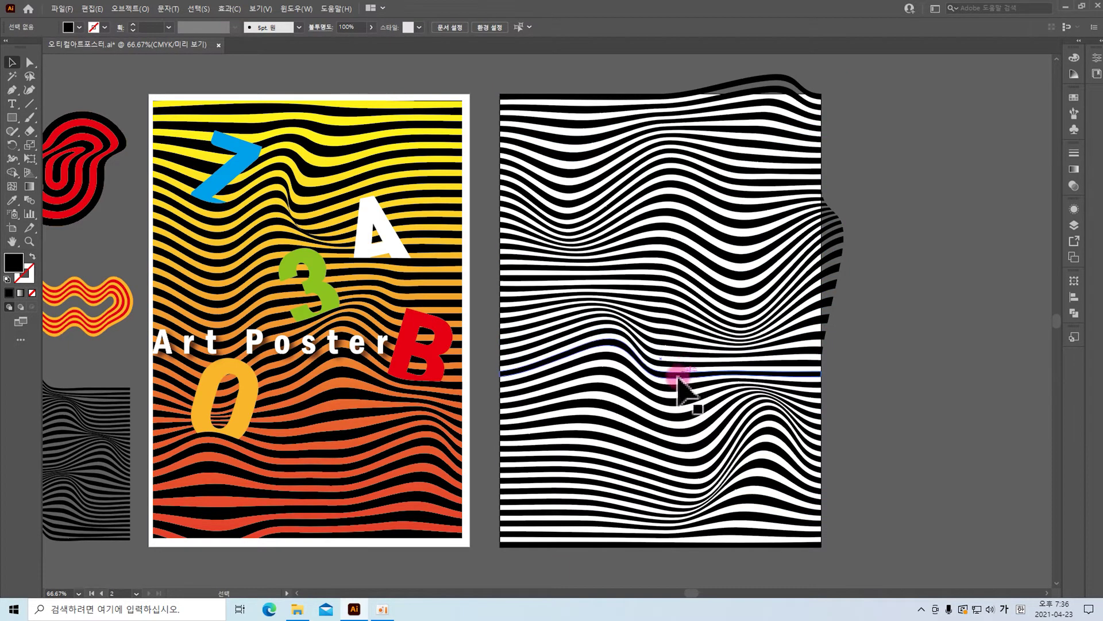
Add point text beside the second artboard with the characters S, A, B and 3 on separate lines.
left_click(12, 104)
left_click(879, 184)
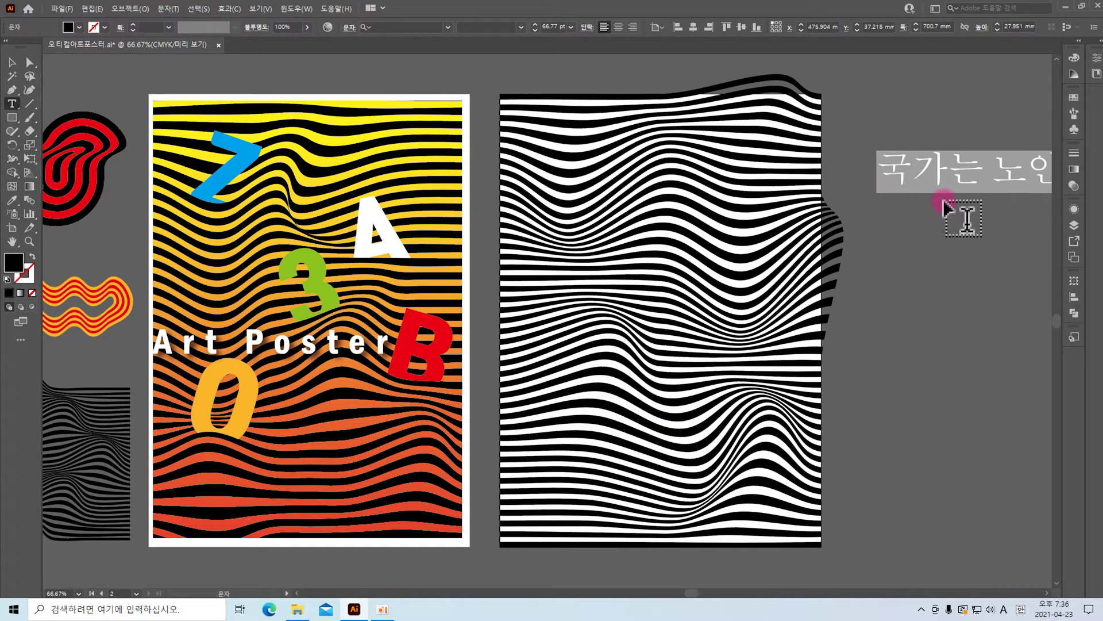
type("SAB")
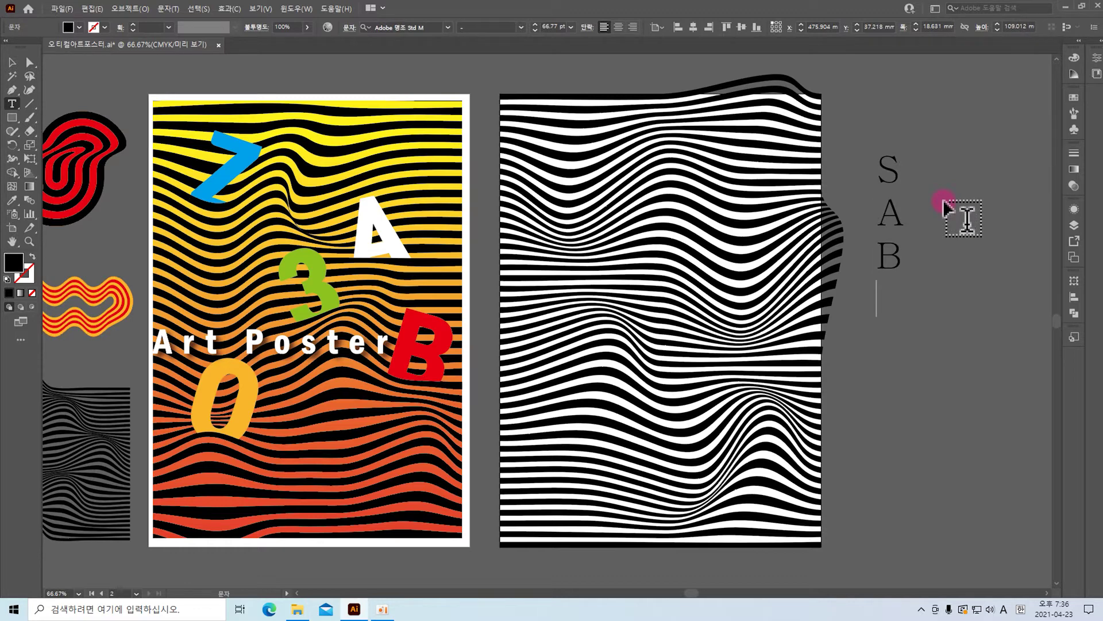
type("#")
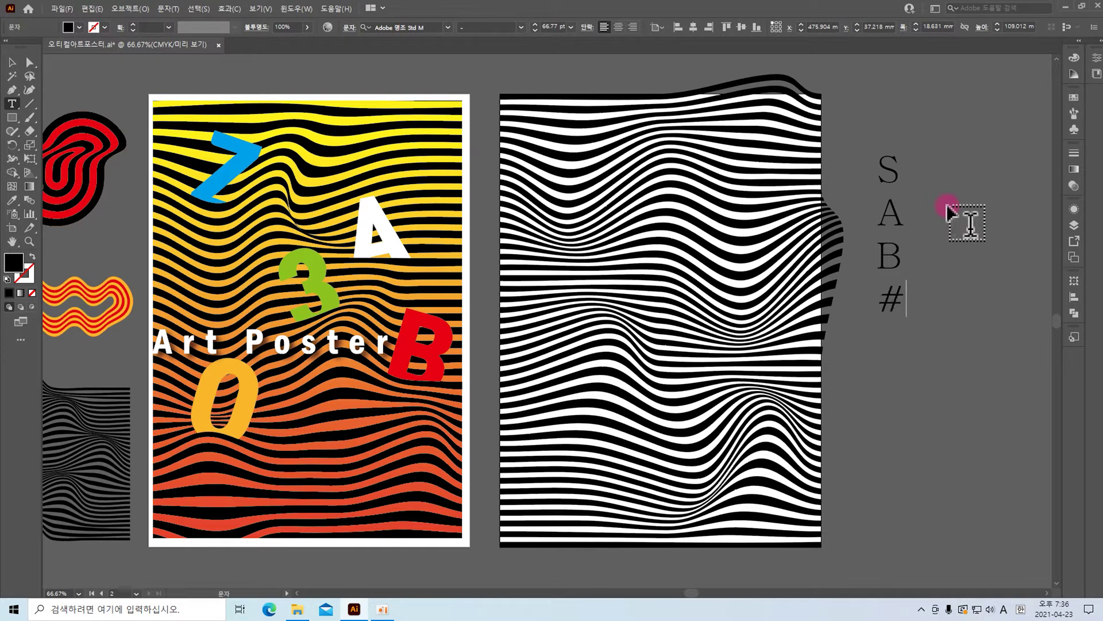
type("3")
scroll(551, 130, "up", 1)
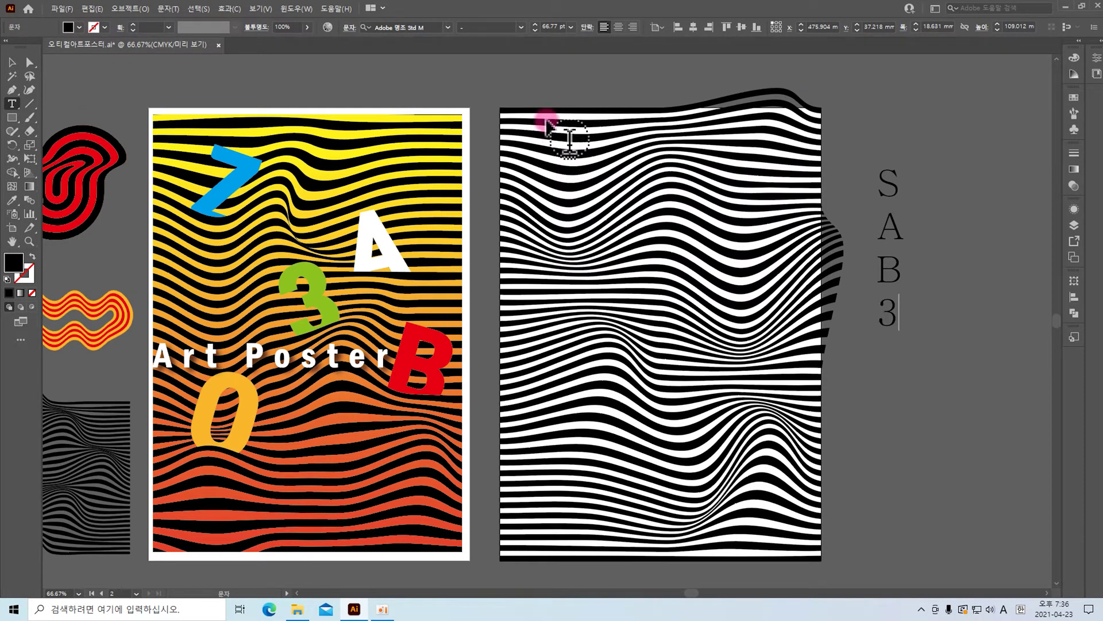
Enlarge the SAB3 text to about 157 pt and set its font to Franklin Gothic Heavy Regular.
left_click(11, 61)
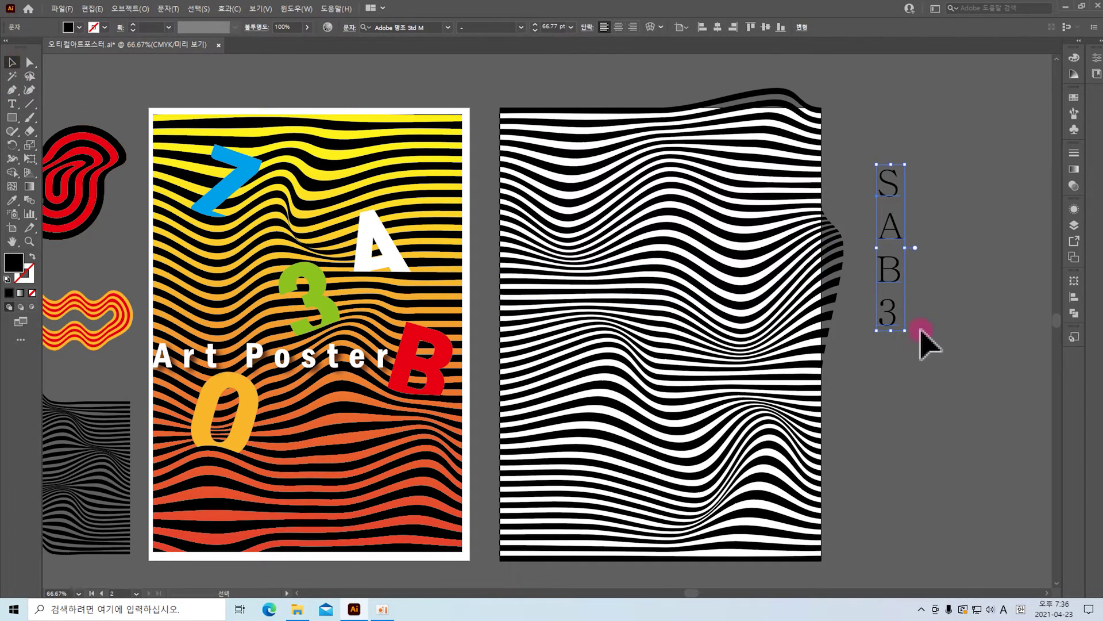
left_click_drag(905, 330, 971, 560)
left_click(168, 8)
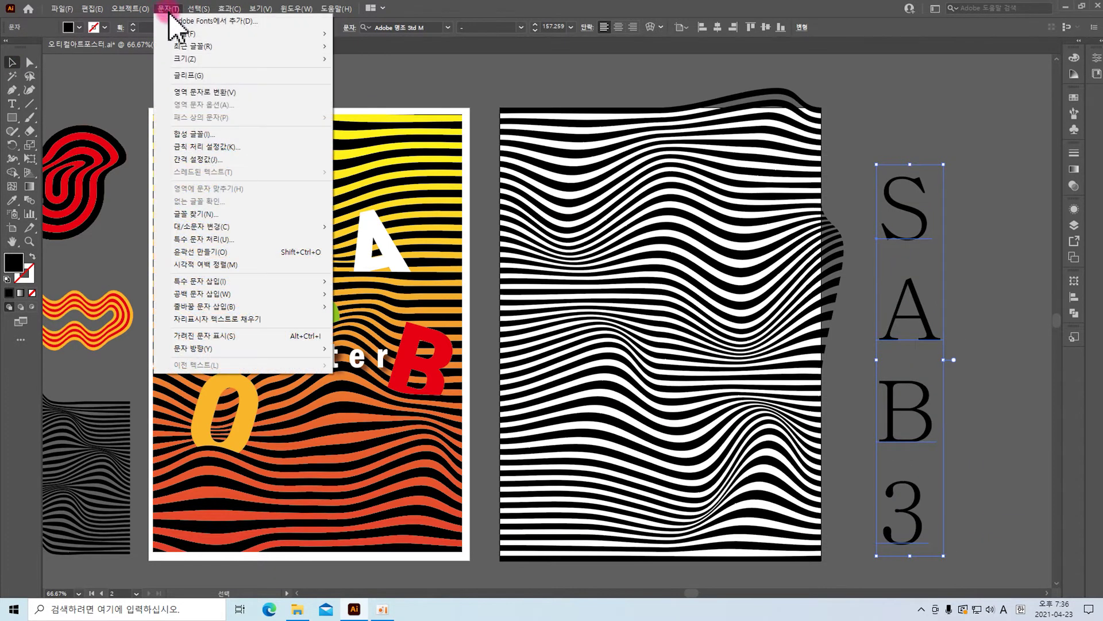
left_click(220, 41)
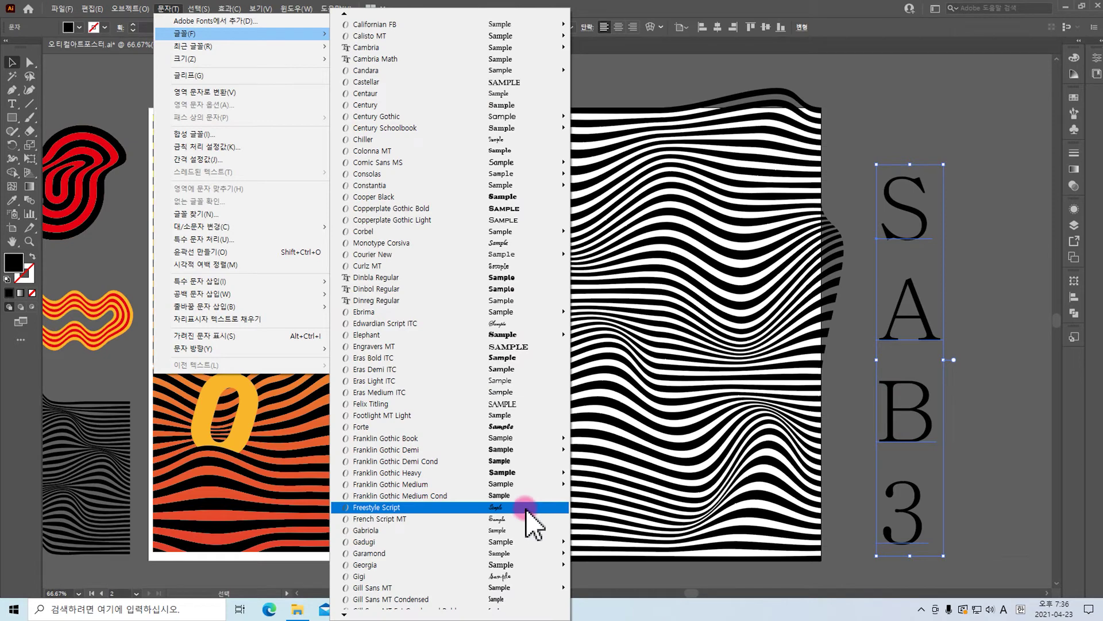
mouse_move(551, 473)
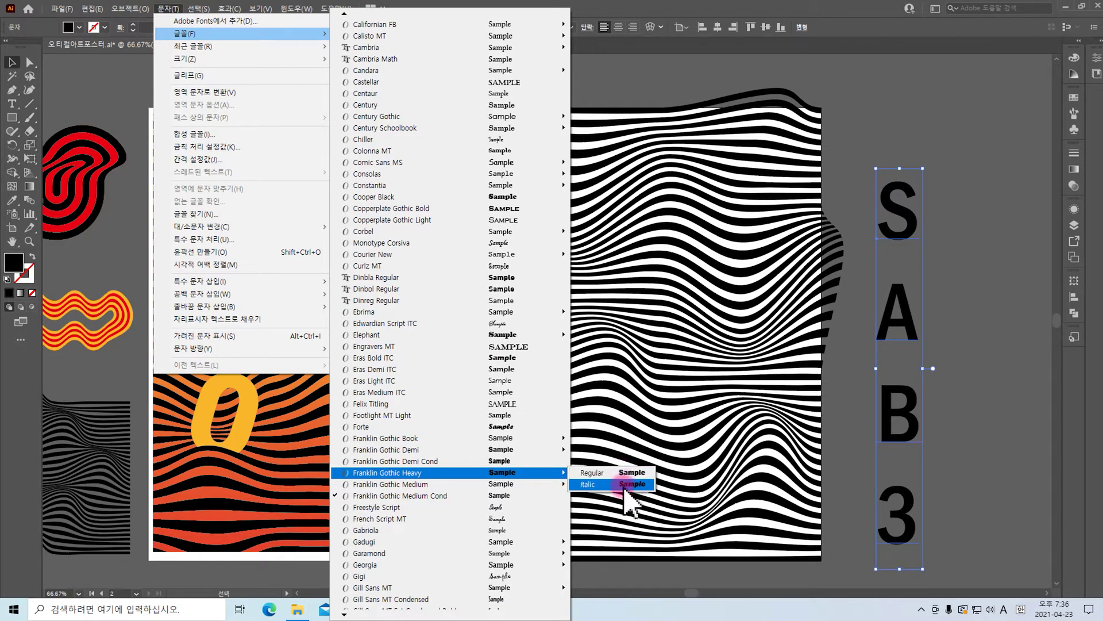
left_click(629, 473)
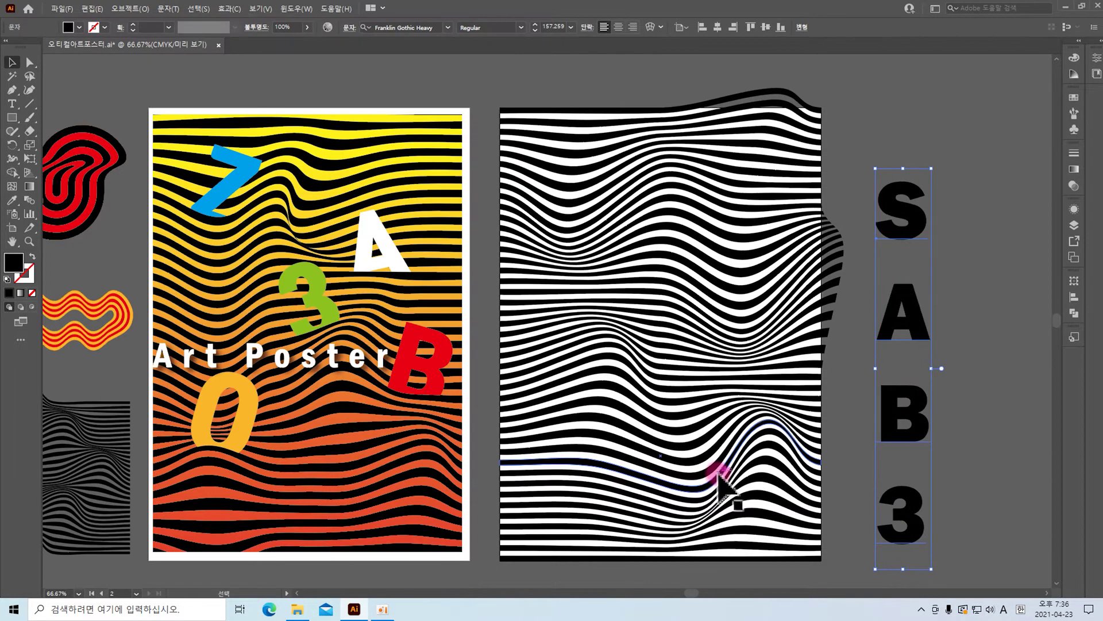
Stretch the text upward to about 184 pt and shift it slightly farther from the artboard.
left_click_drag(903, 168, 910, 100)
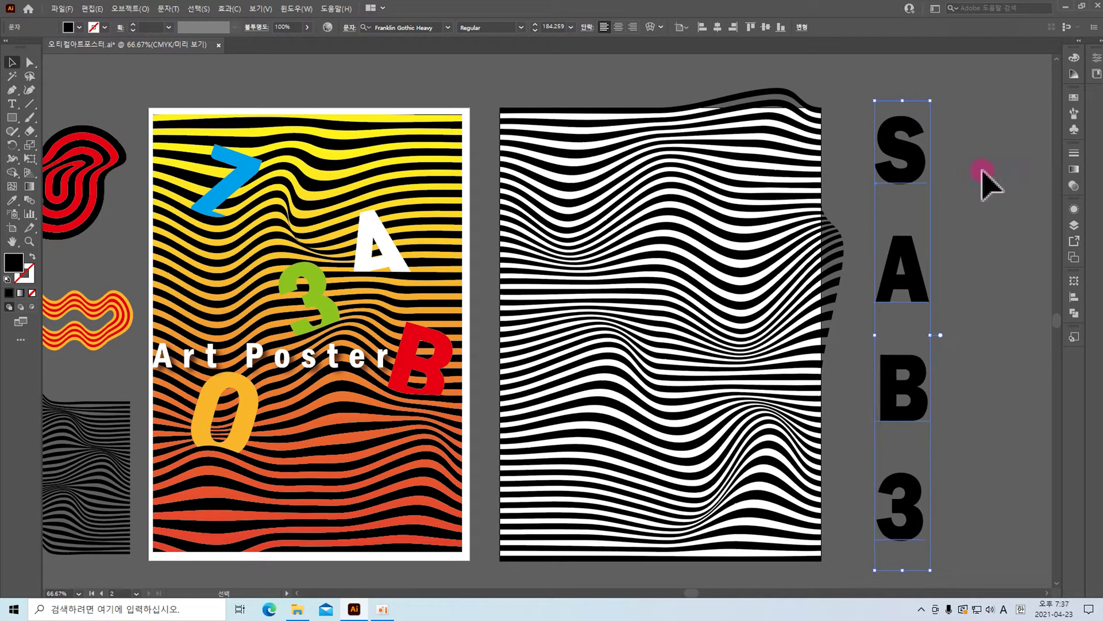
left_click_drag(908, 172, 923, 168)
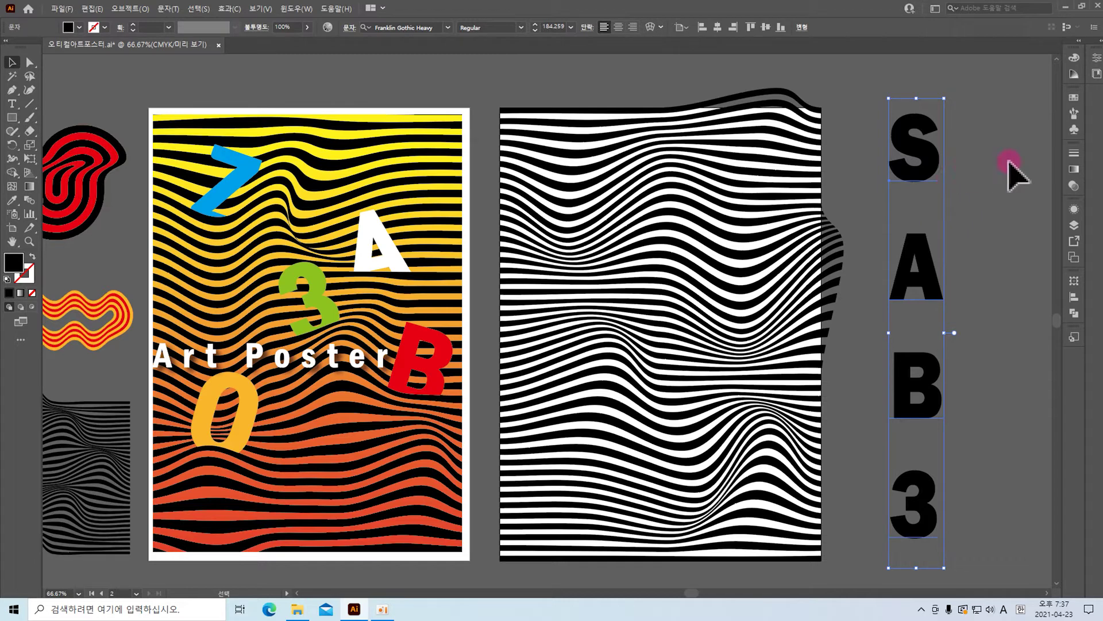
mouse_move(931, 172)
left_mouse_down()
mouse_move(939, 191)
mouse_move(942, 165)
left_mouse_up()
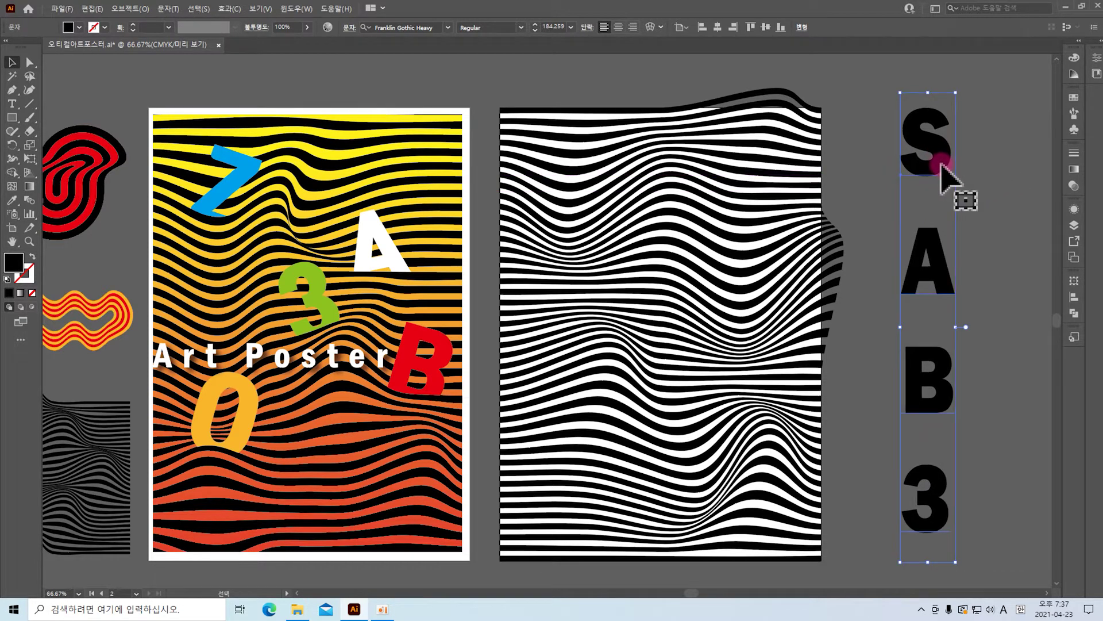
key("ctrl+shift+o")
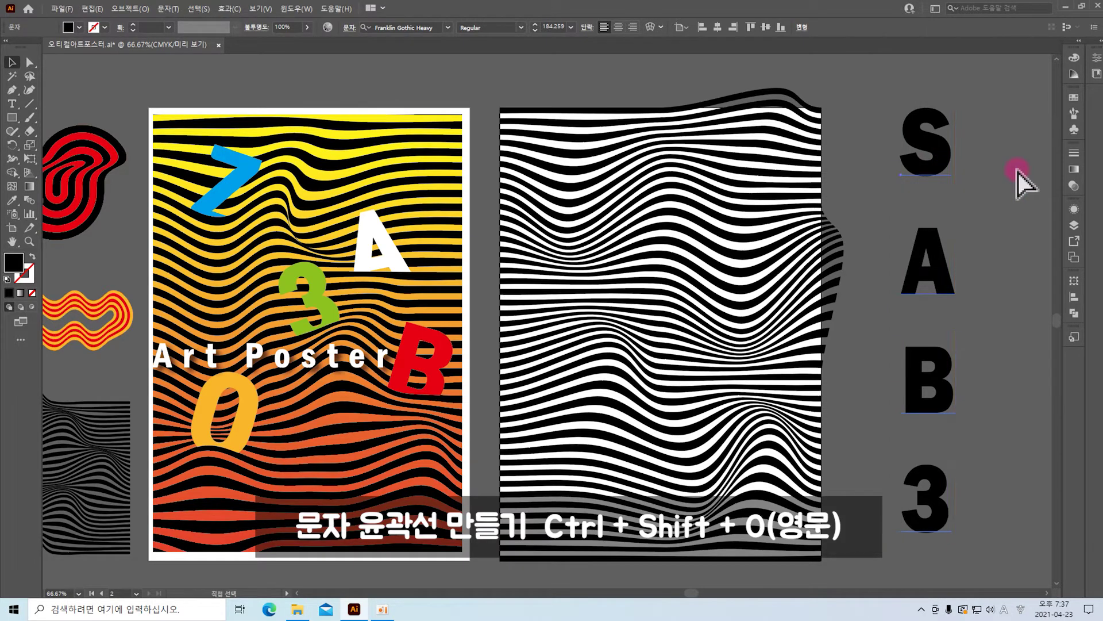
key("ctrl+shift+o")
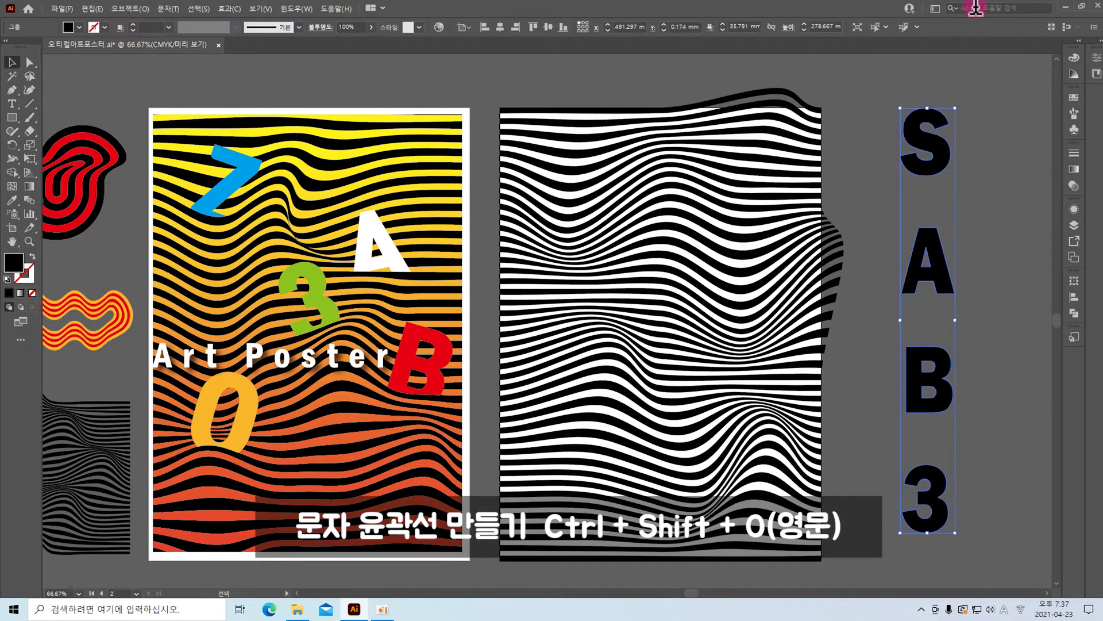
key("ctrl+z")
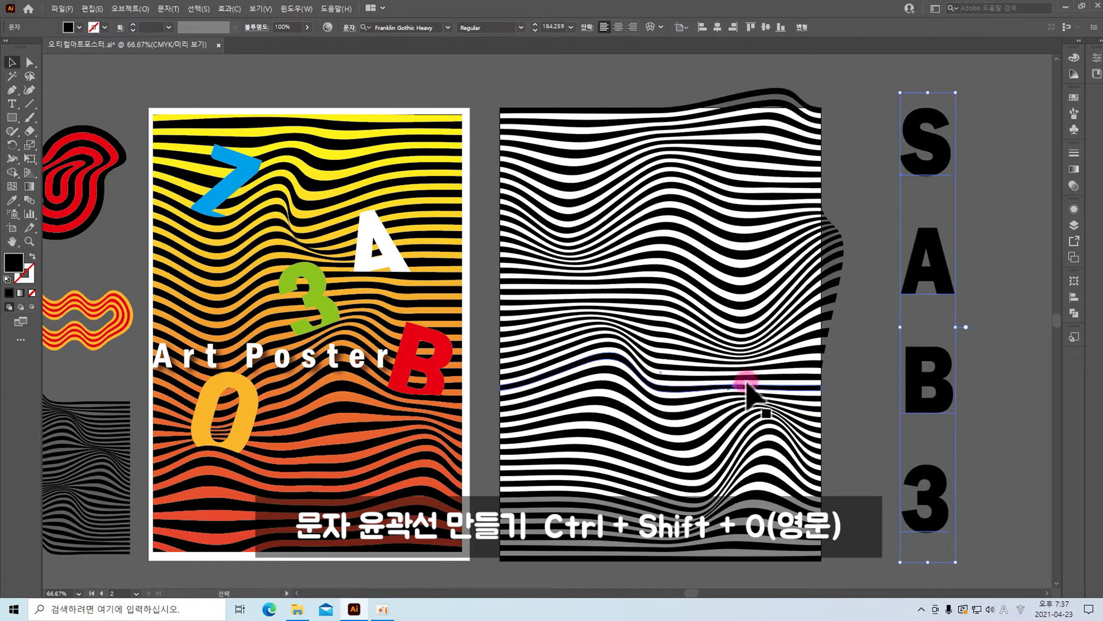
Convert the text to outlines and ungroup it into separate S, A, B and 3 shapes.
left_click(167, 10)
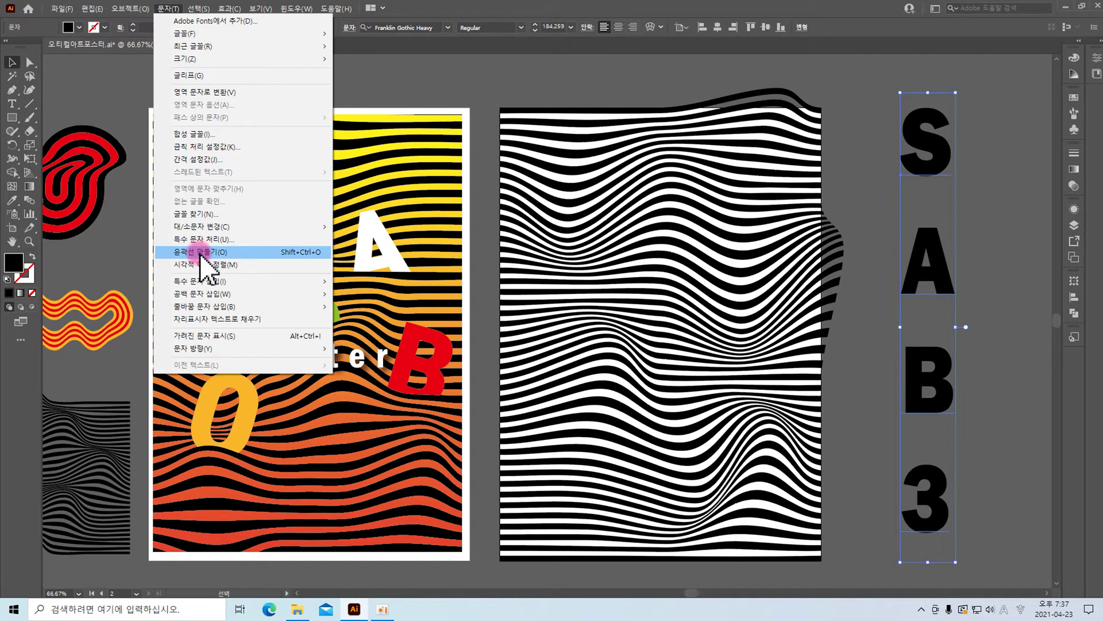
left_click(200, 253)
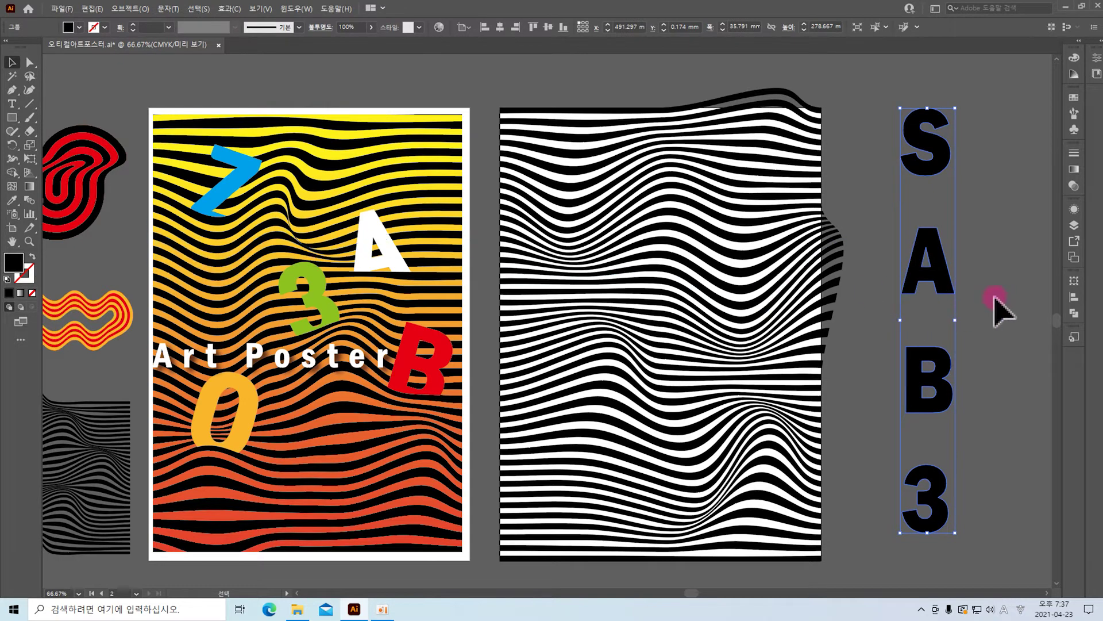
right_click(915, 261)
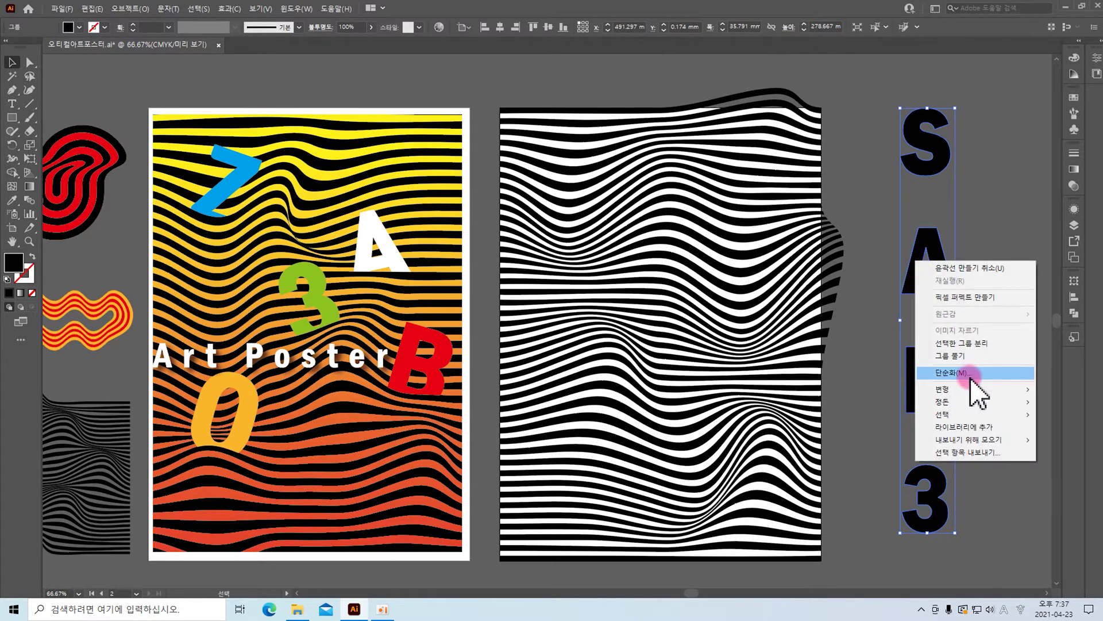
left_click(966, 357)
left_click(986, 351)
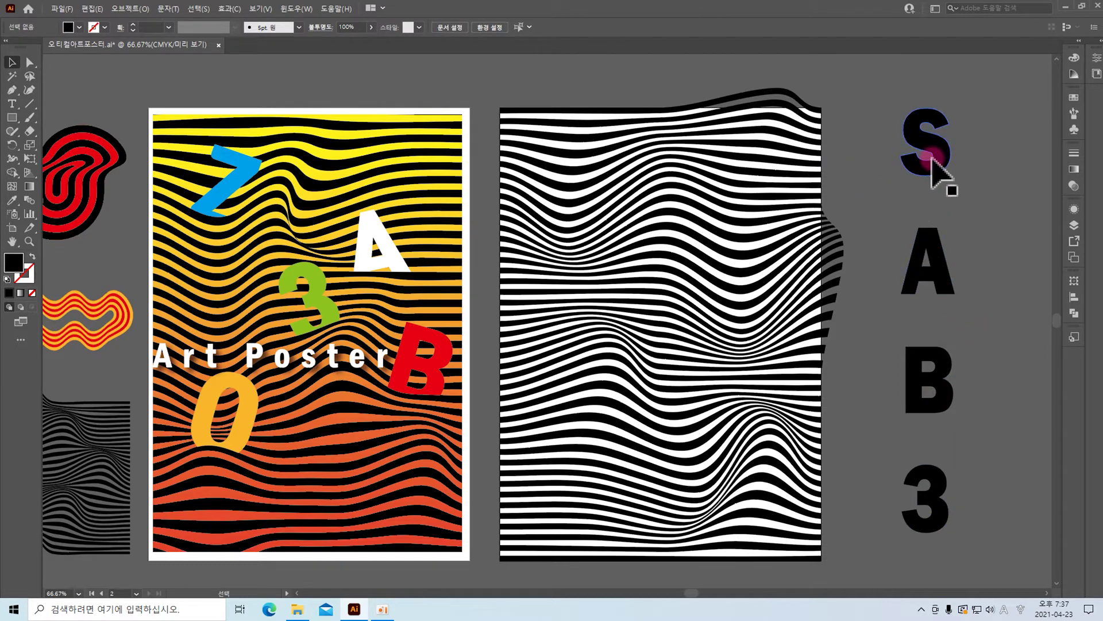
Shift the S slightly toward the artboard and fill it with orange.
left_click_drag(931, 167, 911, 172)
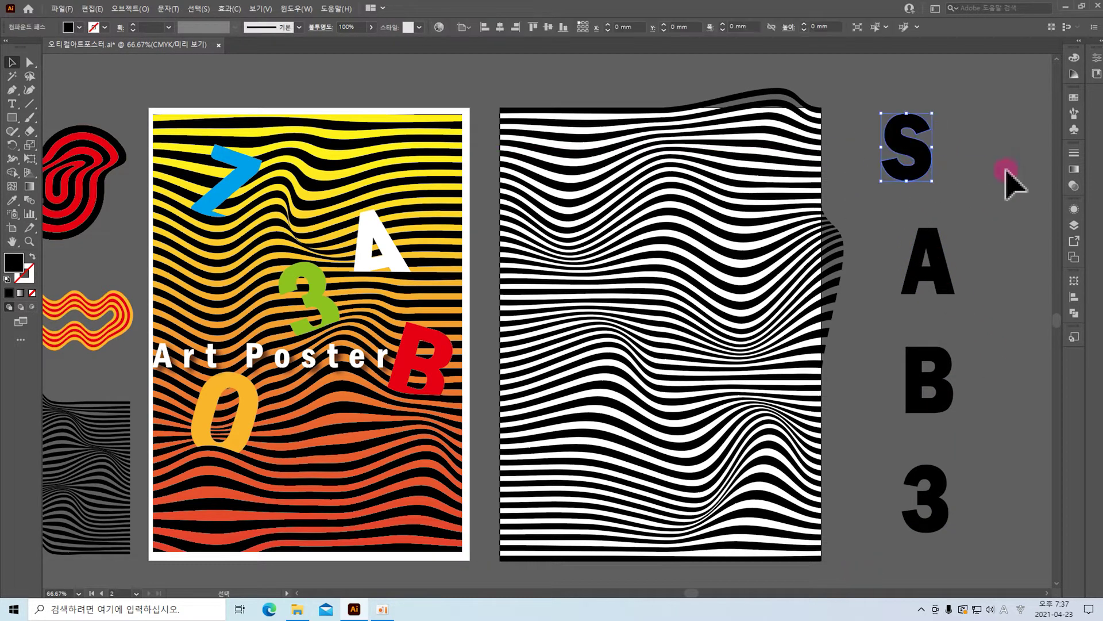
left_click(1074, 99)
left_click(1025, 127)
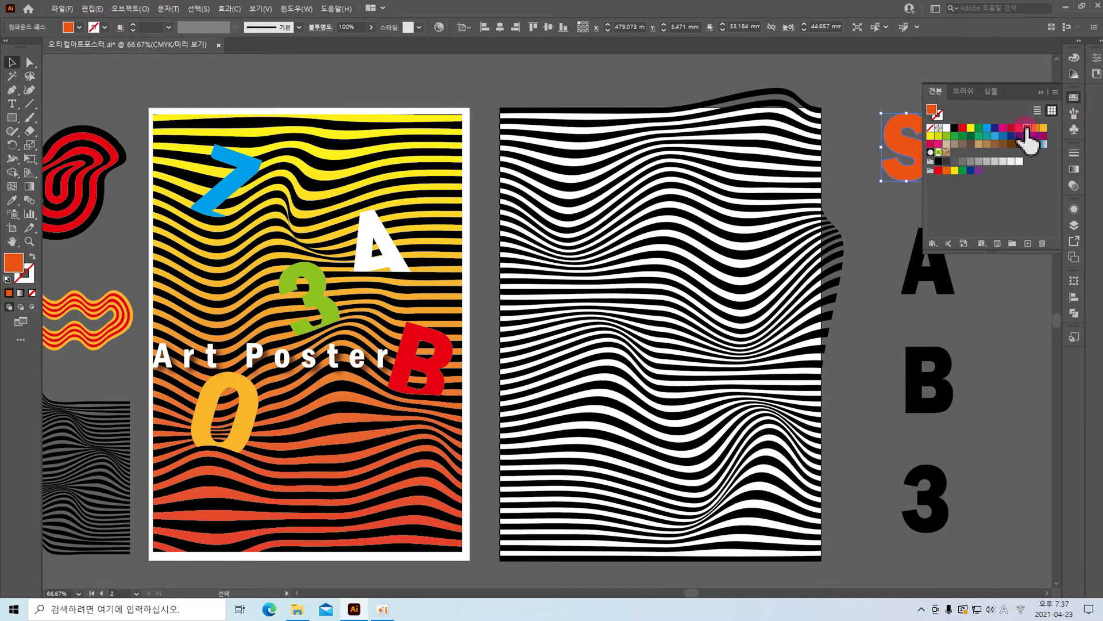
Fill the A with blue, the B with yellow-orange and the 3 with white.
left_click(946, 298)
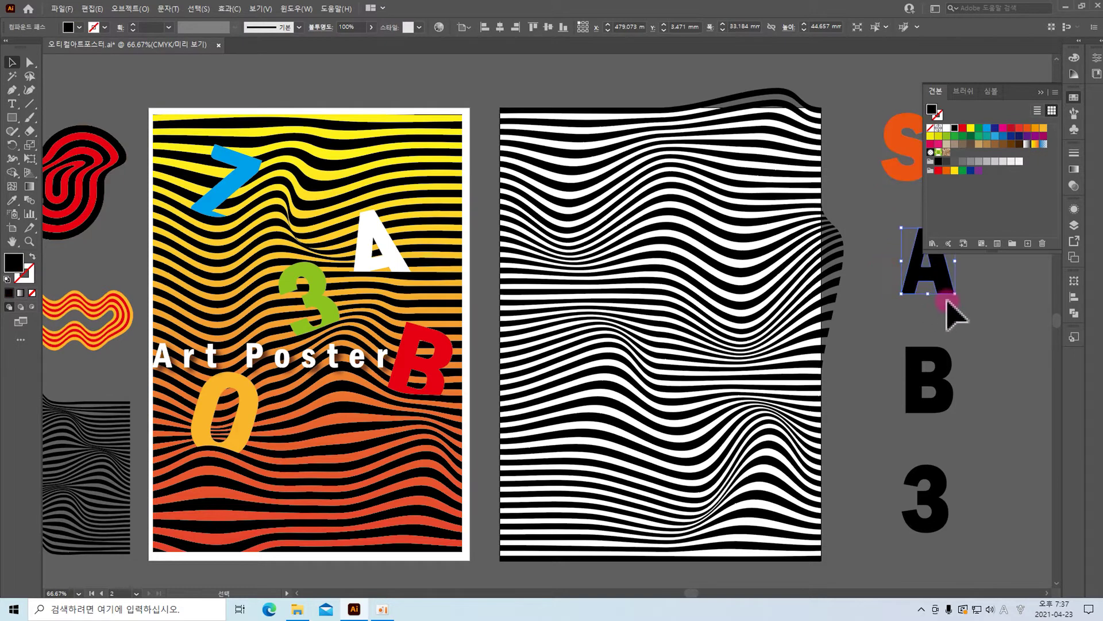
left_click(1004, 136)
left_click(926, 391)
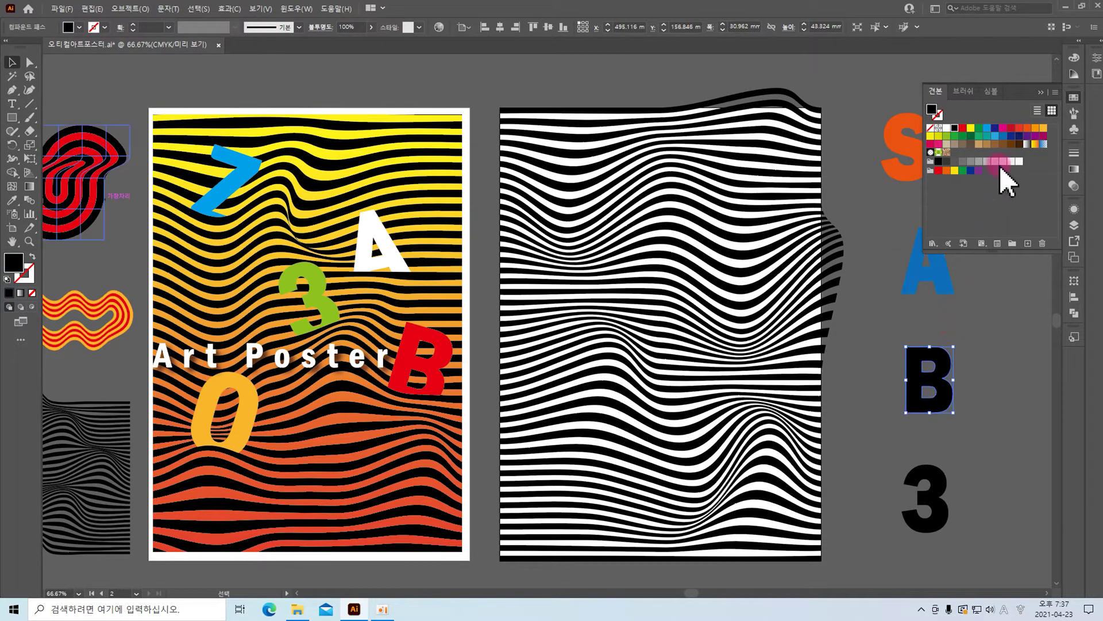
left_click(1045, 129)
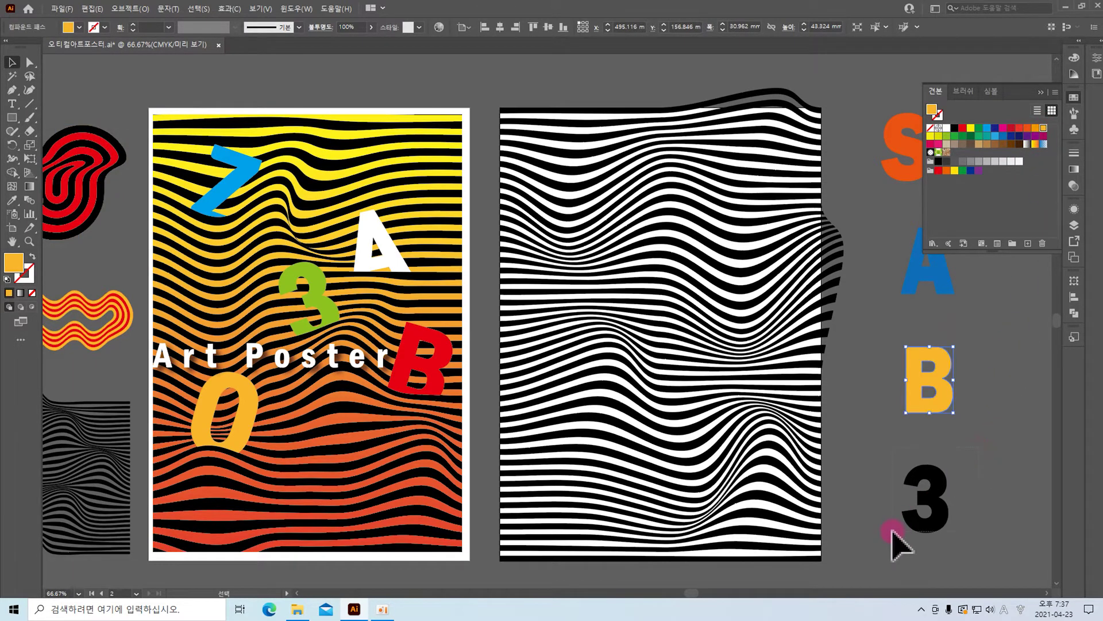
left_click(911, 524)
left_click(948, 147)
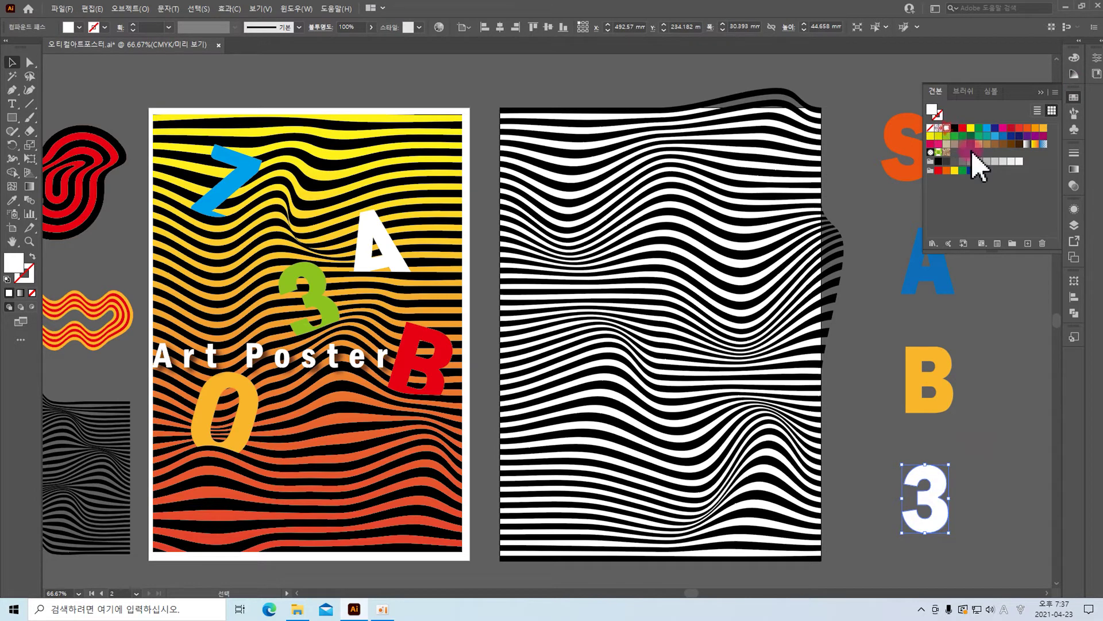
left_click(988, 433)
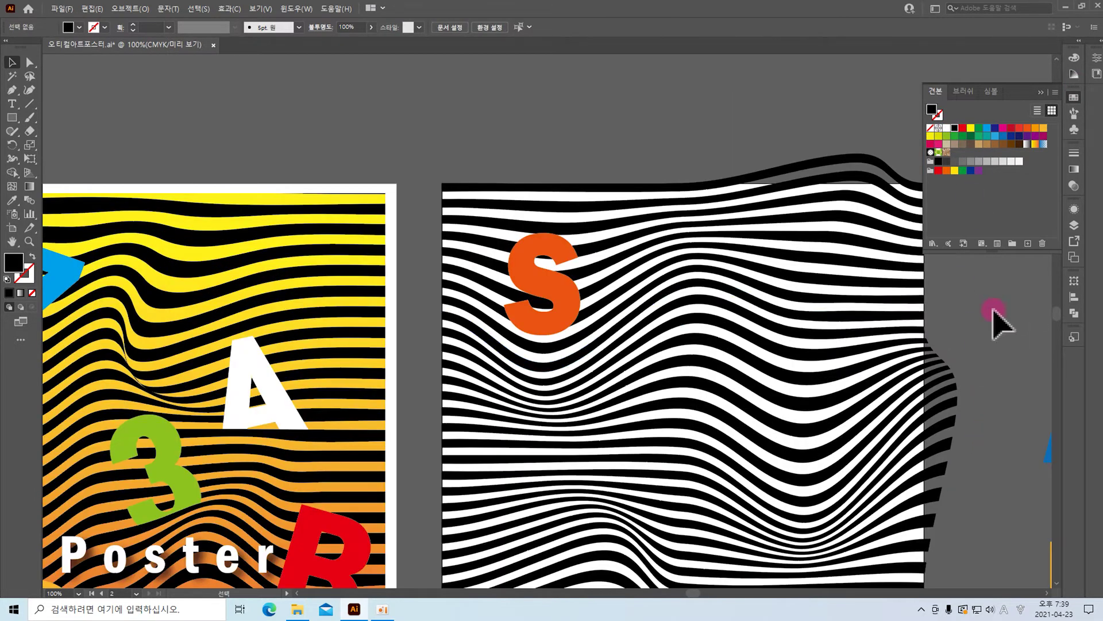
Ungroup the expanded stripe artwork on the second artboard twice so each stripe can be selected separately.
left_click(897, 311)
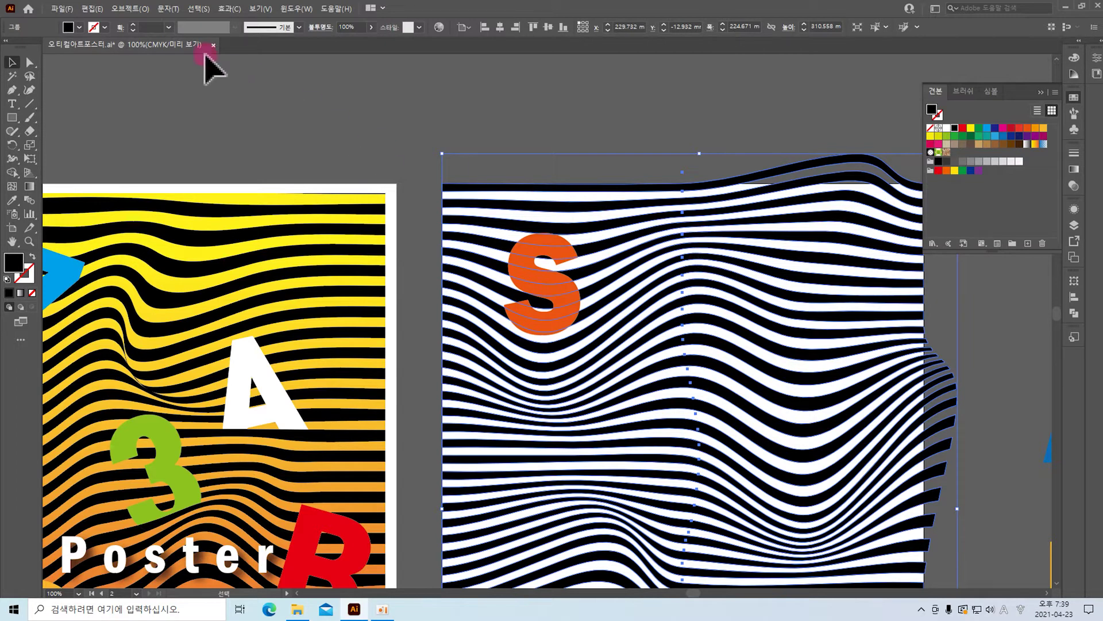
left_click(130, 9)
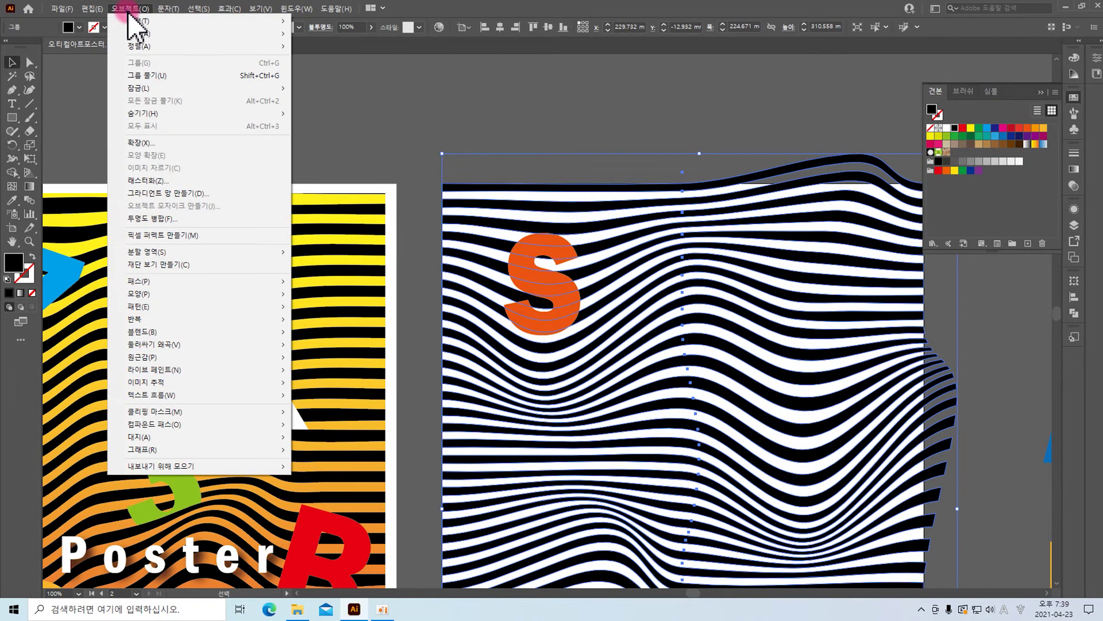
left_click(161, 144)
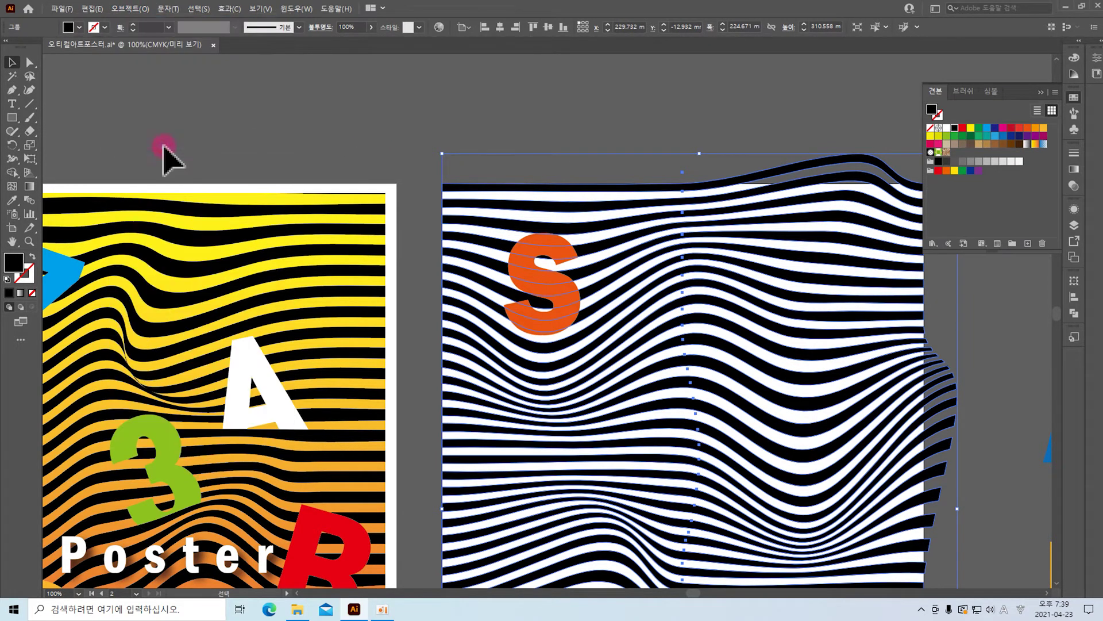
right_click(744, 237)
left_click(770, 333)
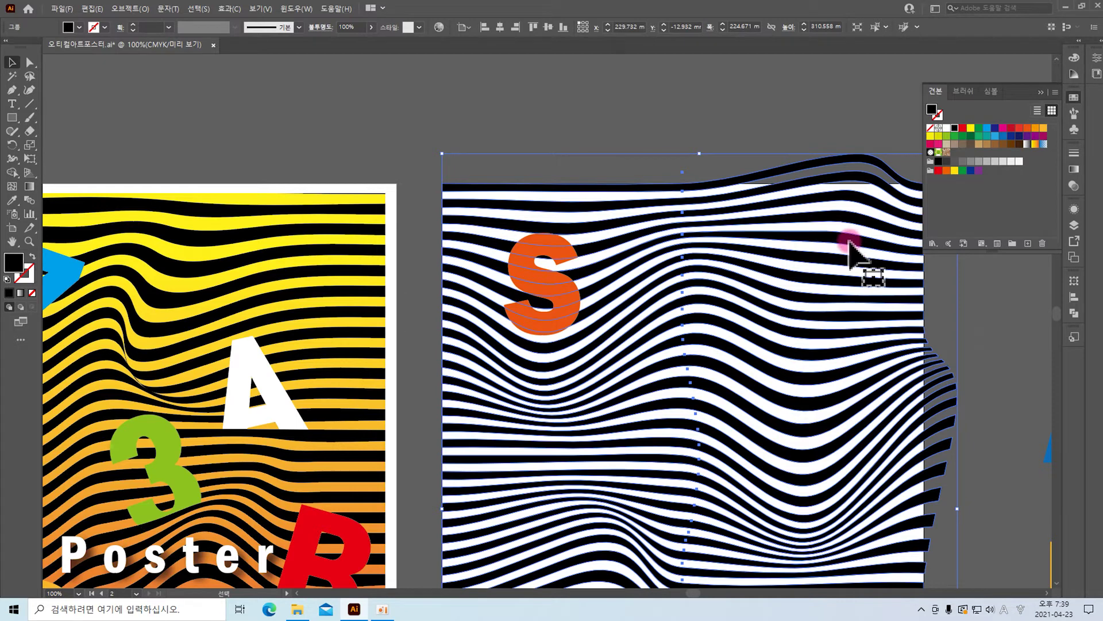
right_click(703, 214)
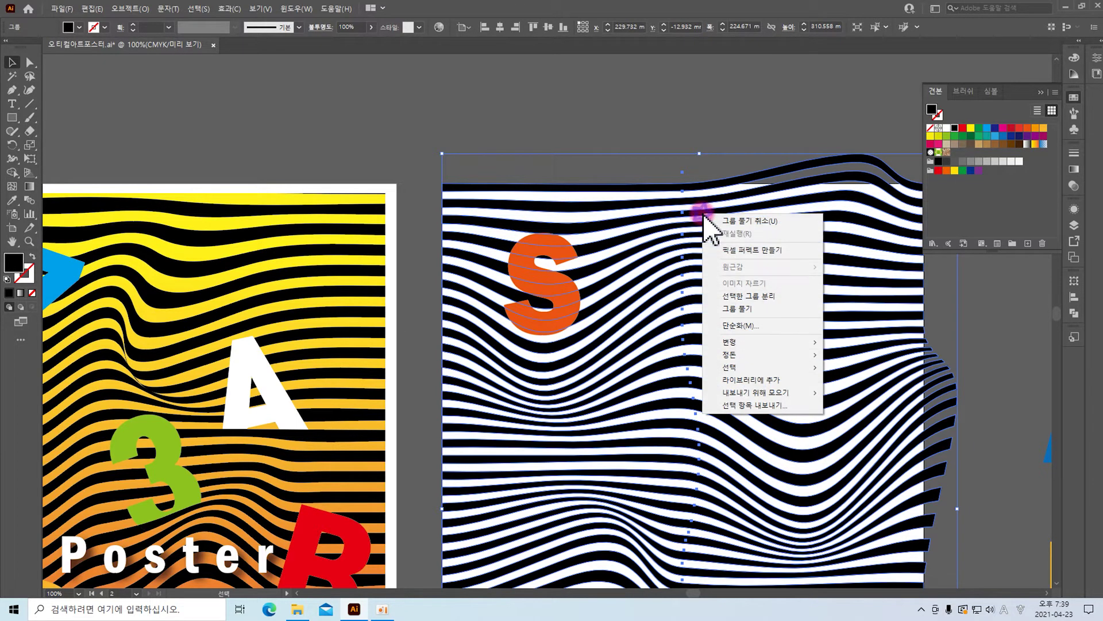
left_click(734, 308)
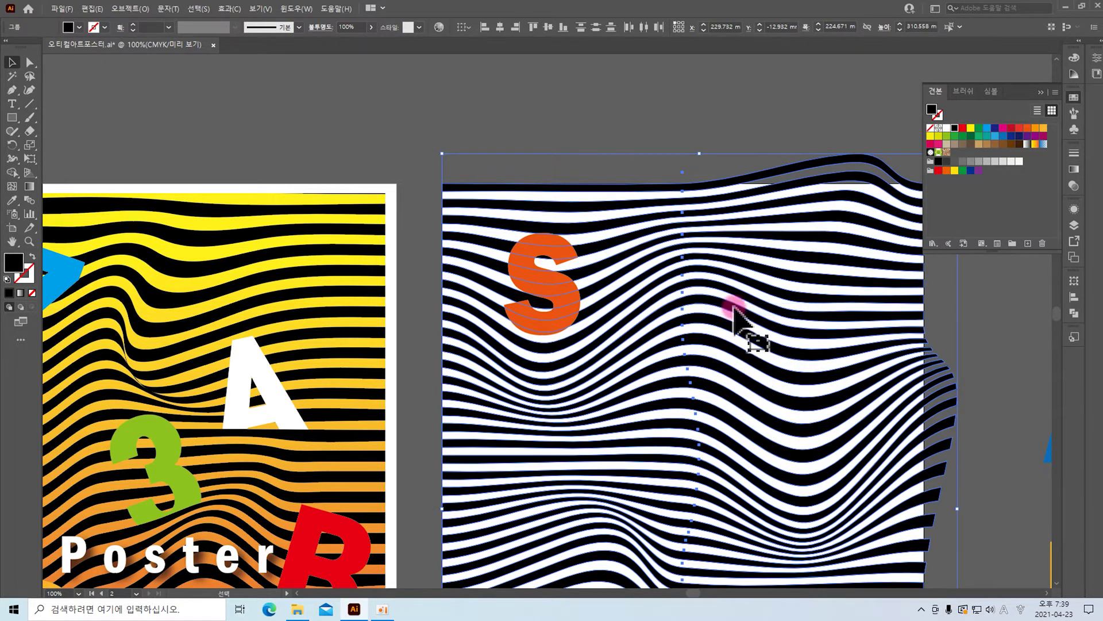
left_click(653, 117)
Place the orange S over the stripes in the upper-left part of the second artboard and rotate it slightly clockwise.
left_click_drag(630, 219, 608, 364)
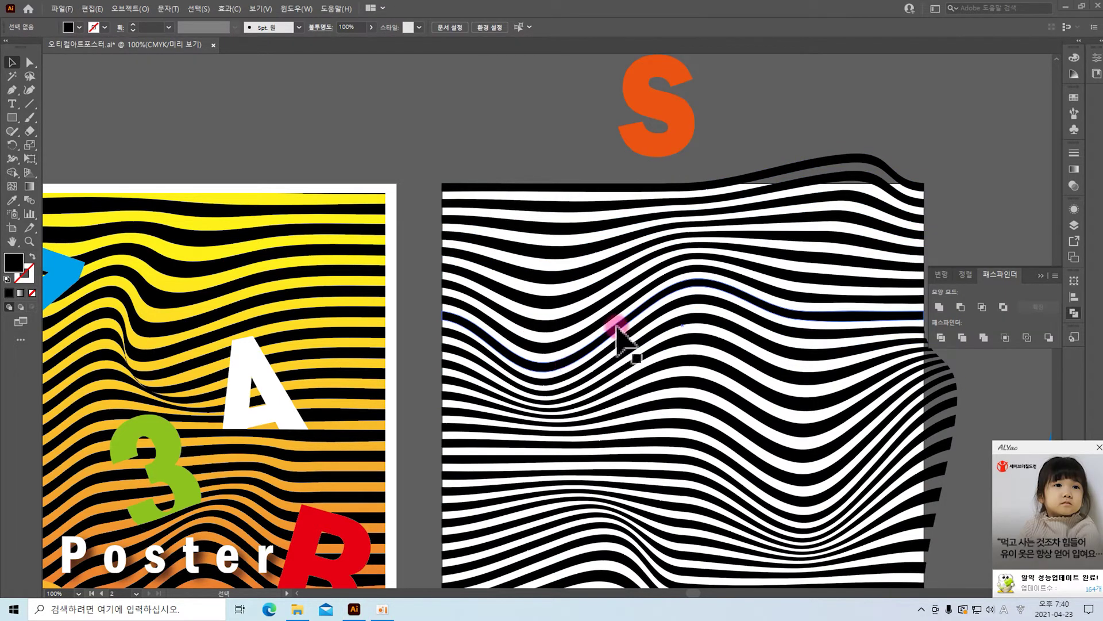
left_click(574, 359)
left_click(466, 454)
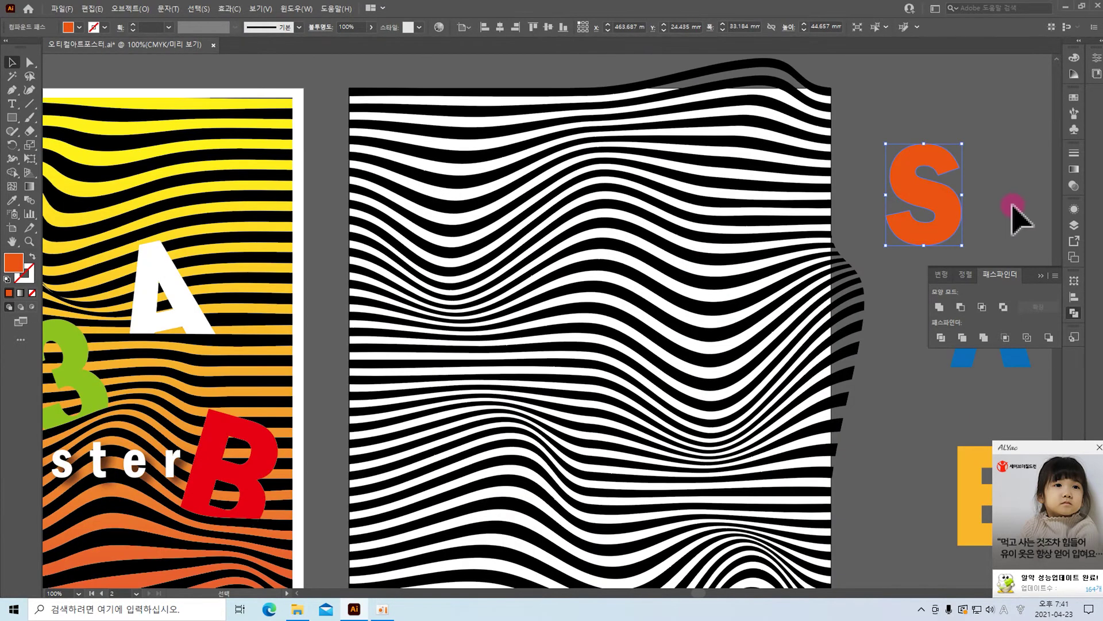
left_click(855, 230)
left_click(820, 229)
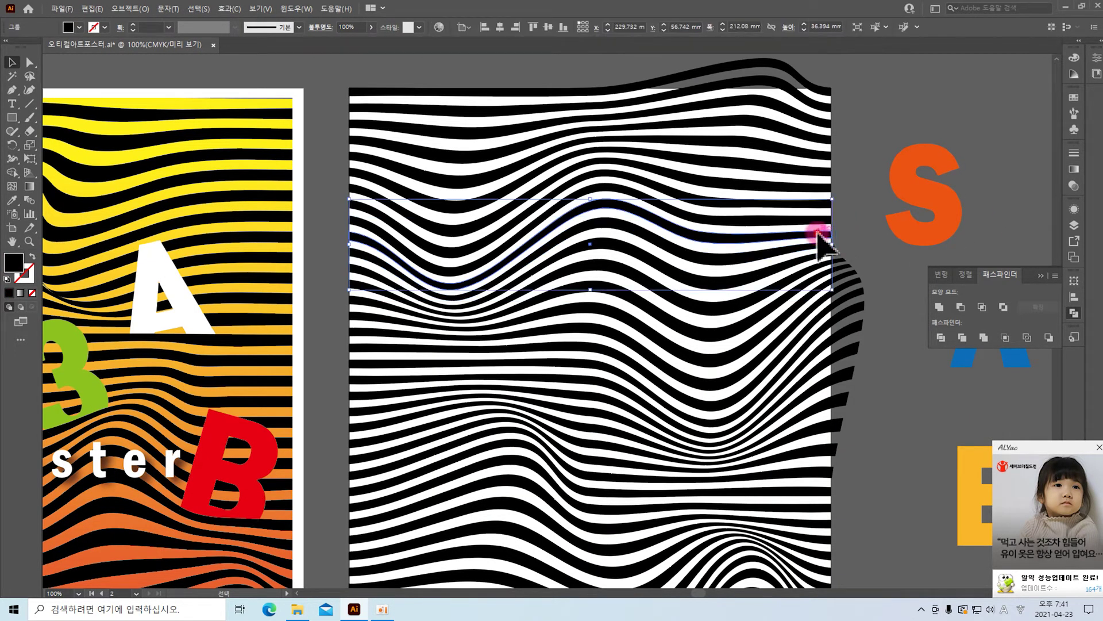
left_click(874, 185)
left_click_drag(928, 195, 467, 273)
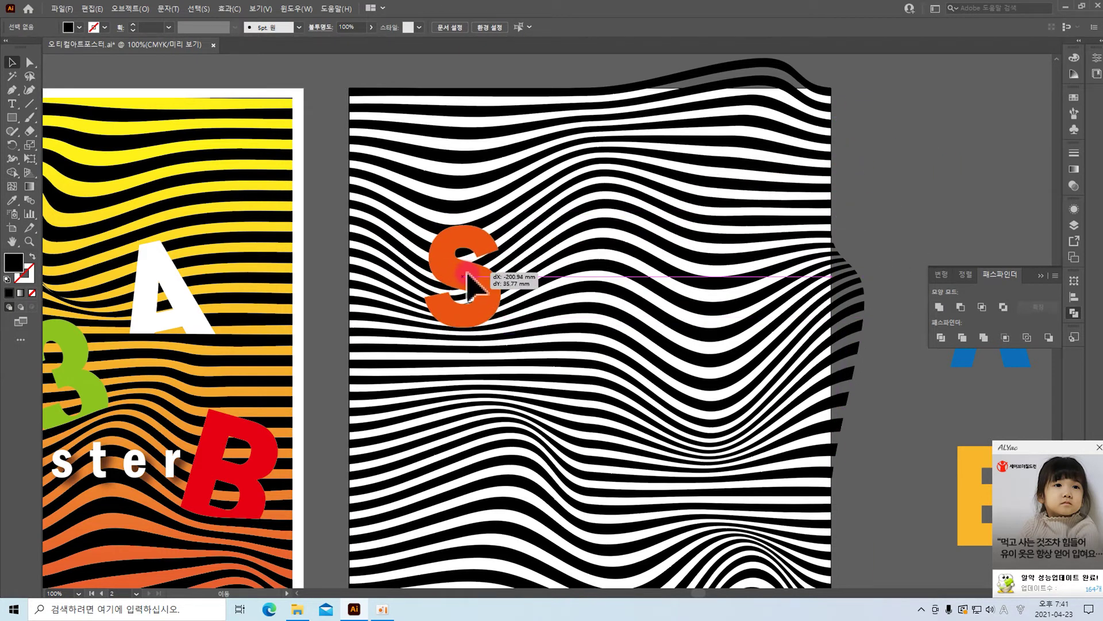
left_click_drag(513, 224, 490, 287)
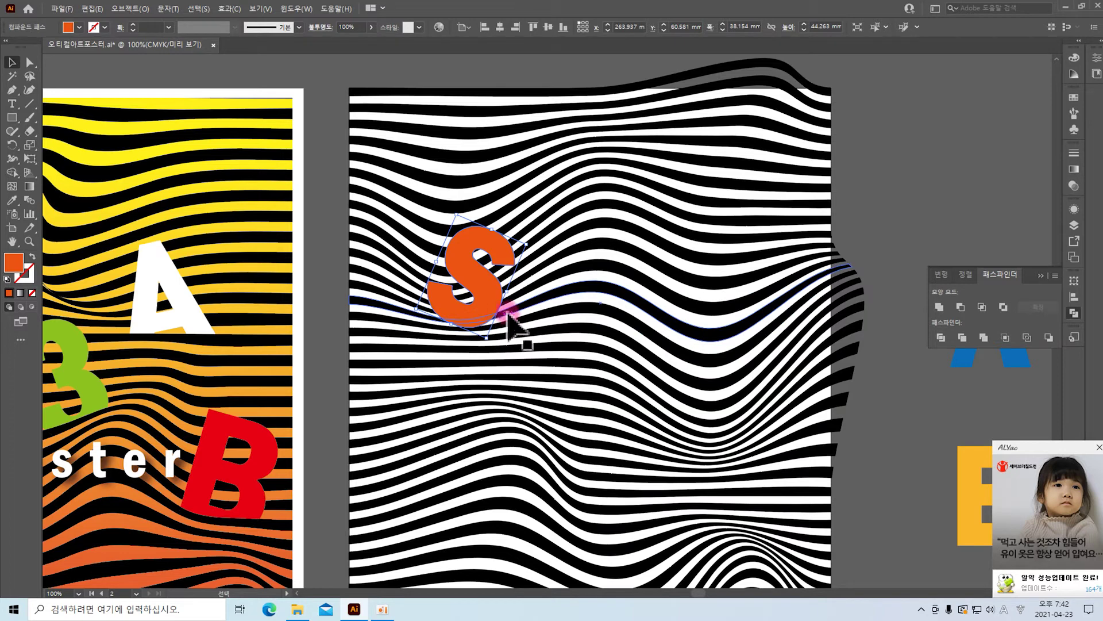
Bring the black stripe crossing the lower edge of the orange S to the front.
left_click(534, 303)
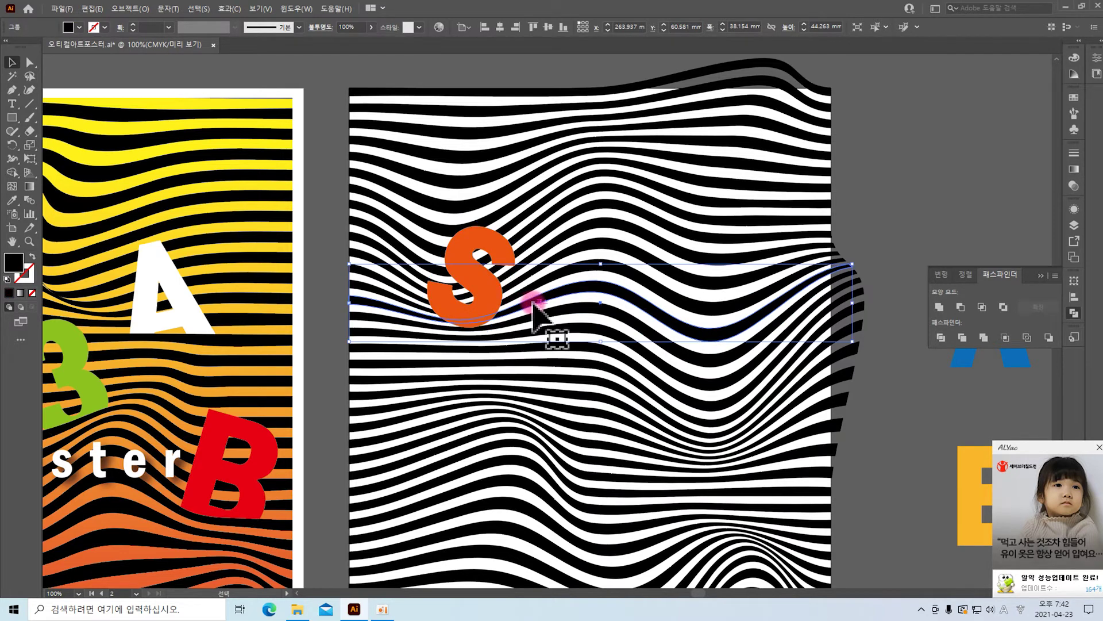
key("a")
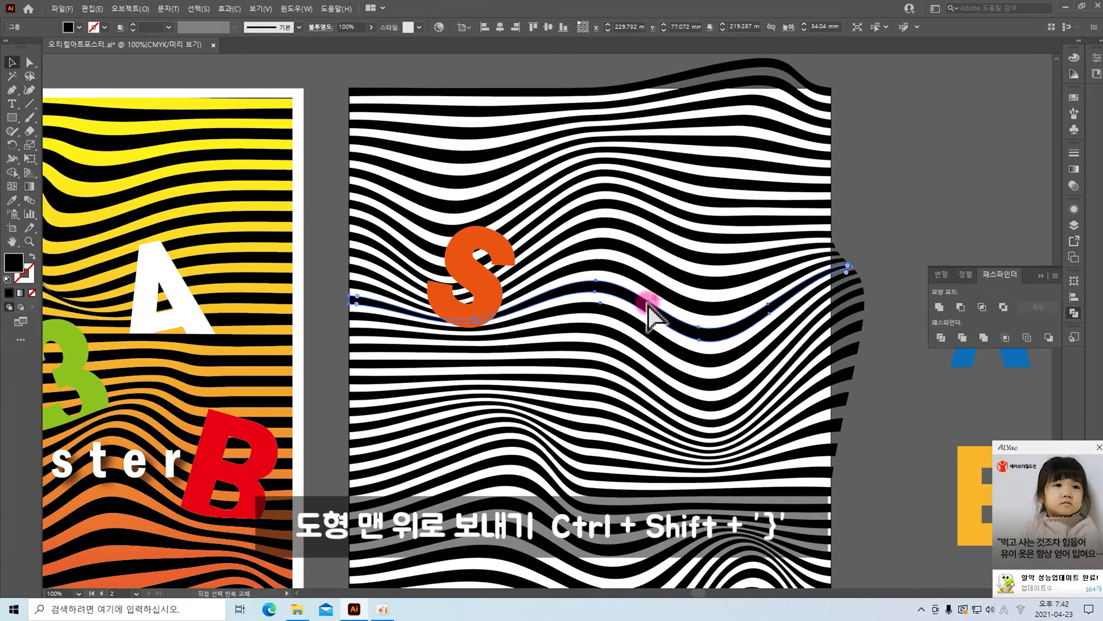
key("v")
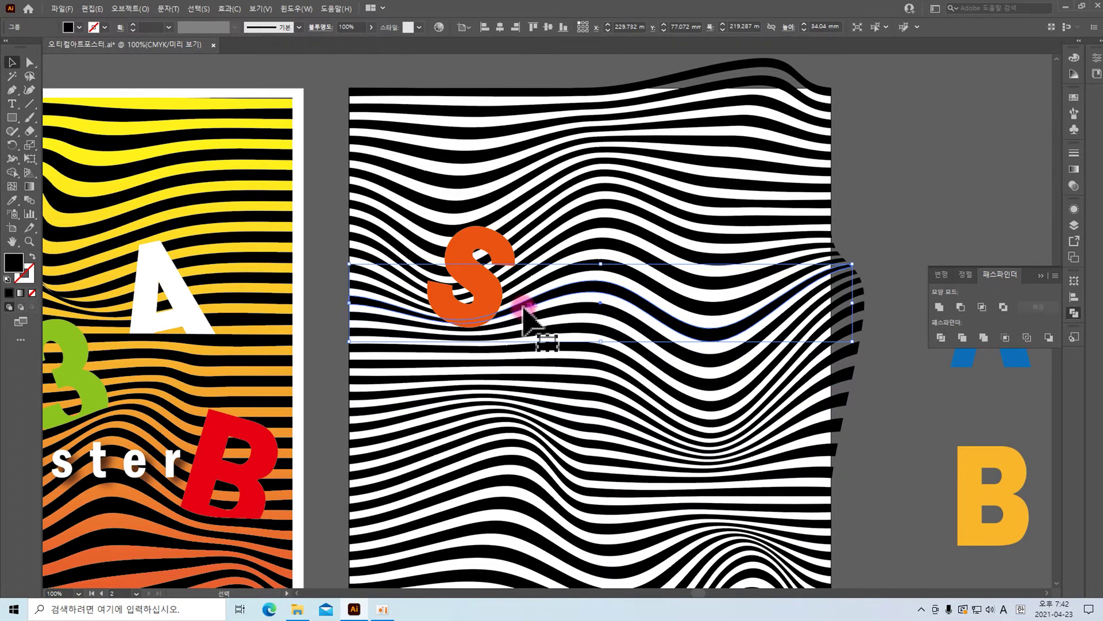
right_click(525, 307)
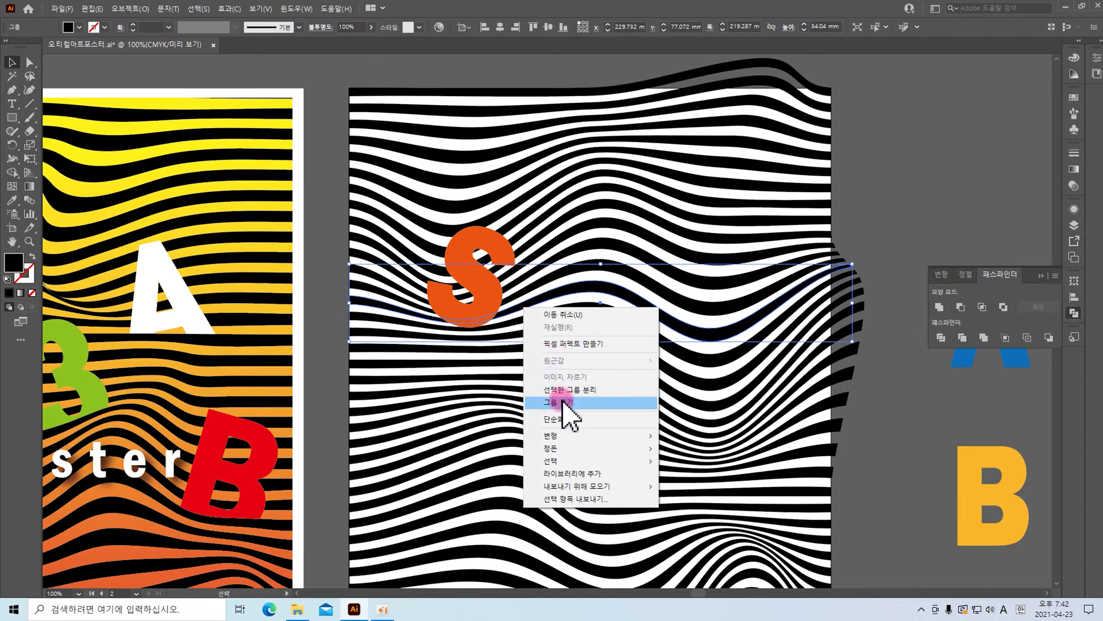
mouse_move(562, 452)
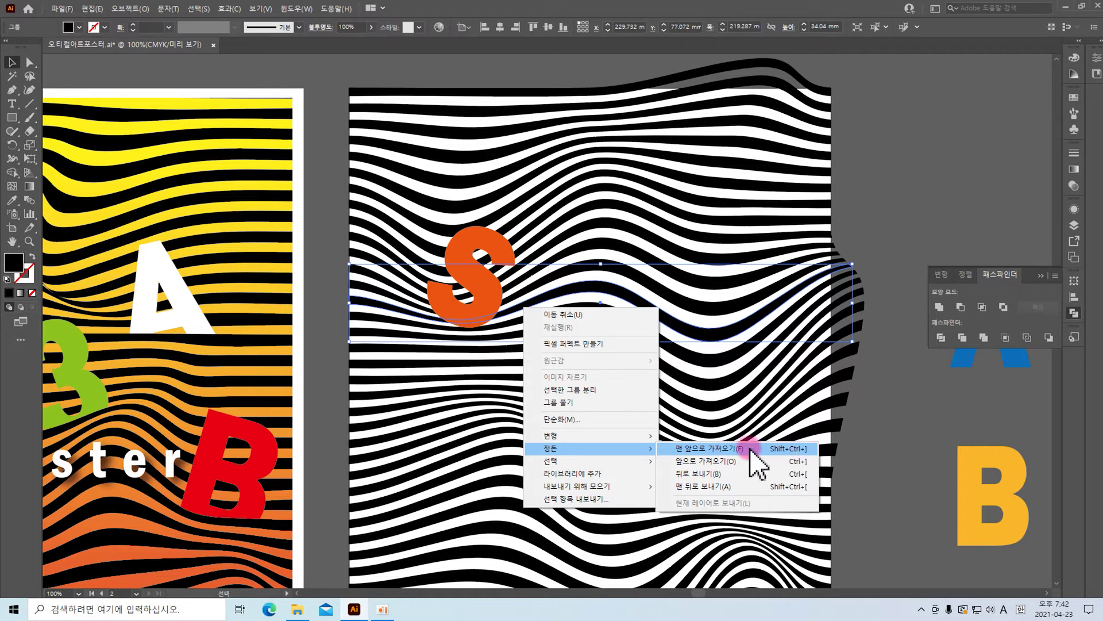
left_click(806, 450)
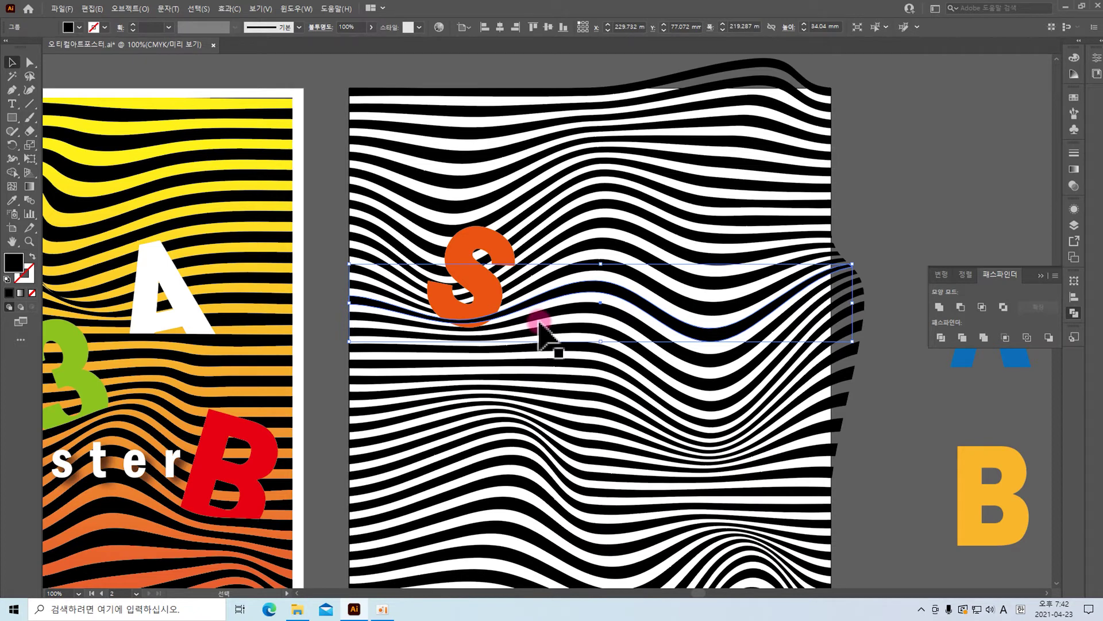
Divide the orange S and its front stripe with Pathfinder and ungroup the resulting pieces.
left_click(474, 240, "shift")
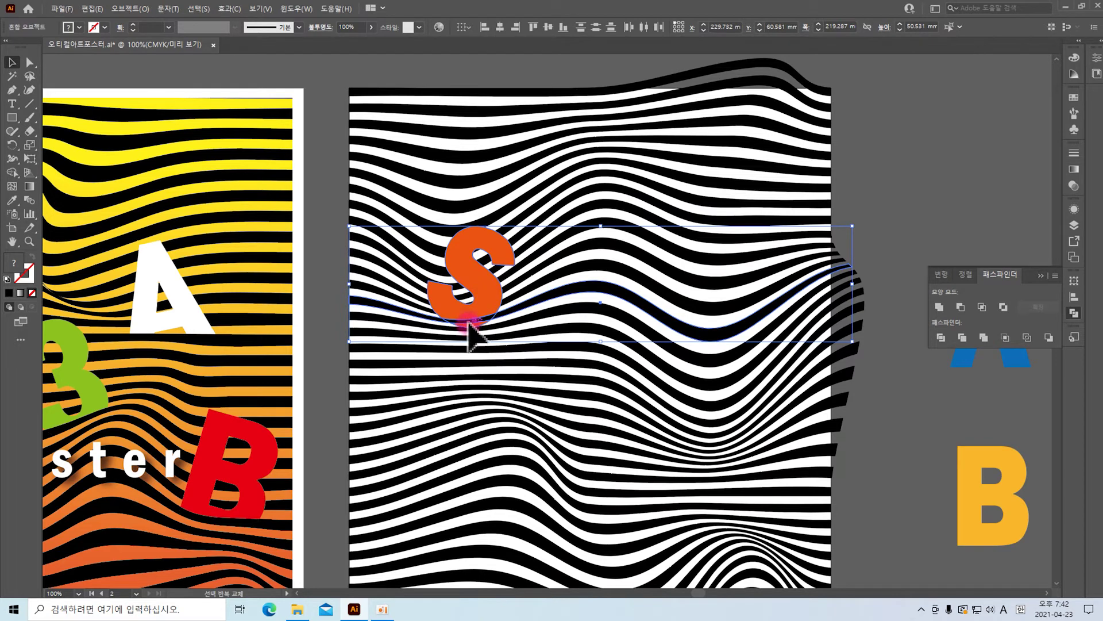
left_click(941, 337)
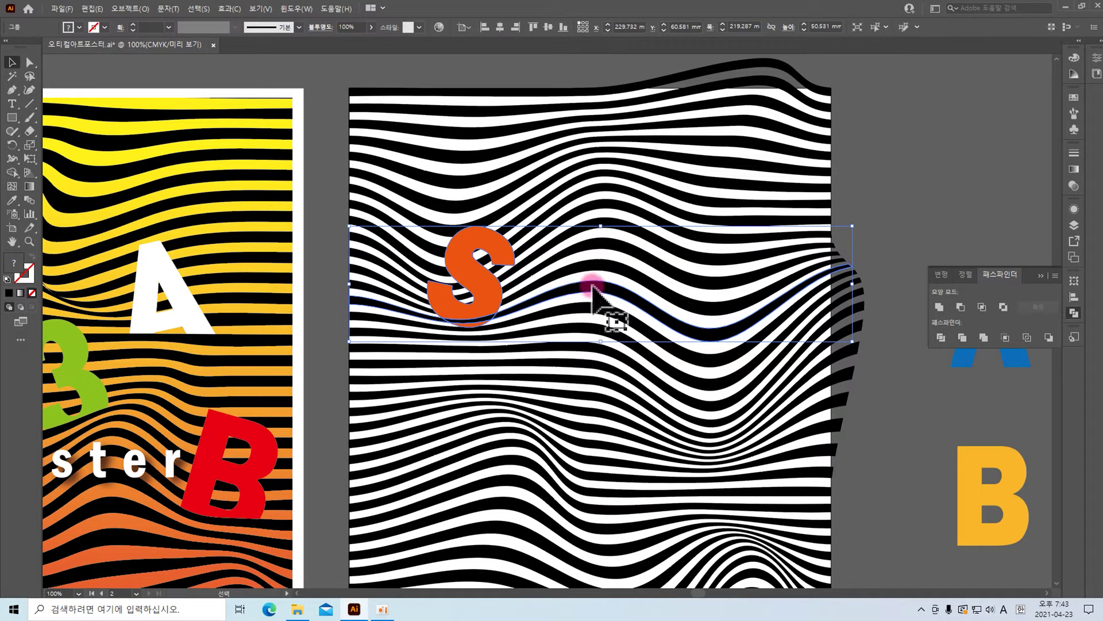
right_click(483, 310)
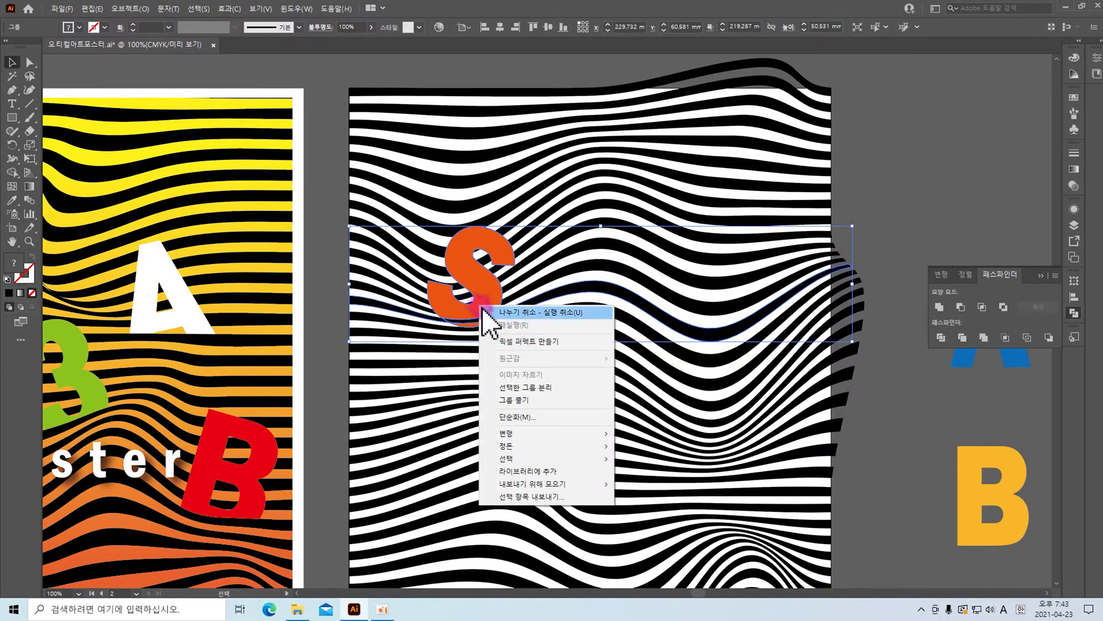
left_click(523, 400)
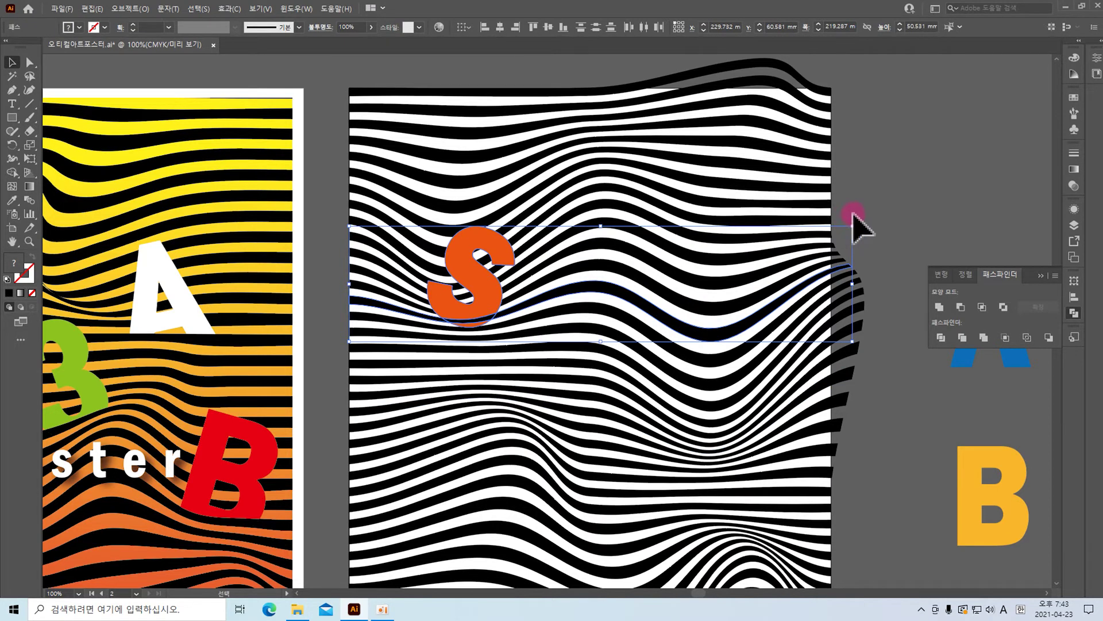
Delete the orange S fragment that sticks out below the dividing stripe.
left_click(920, 196)
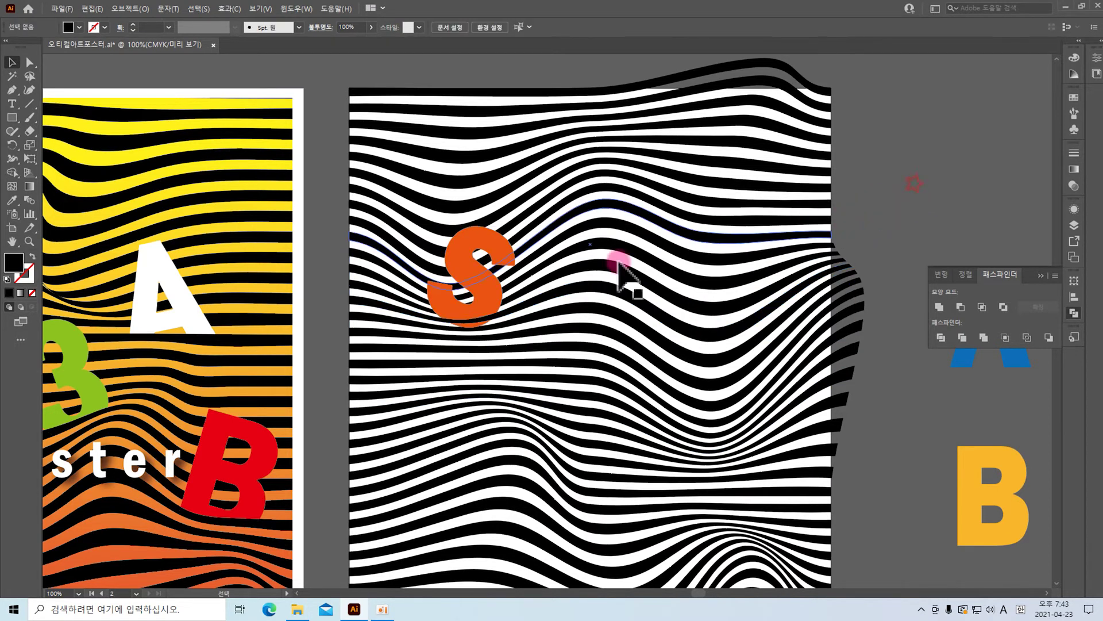
left_click(468, 326)
left_click(534, 330)
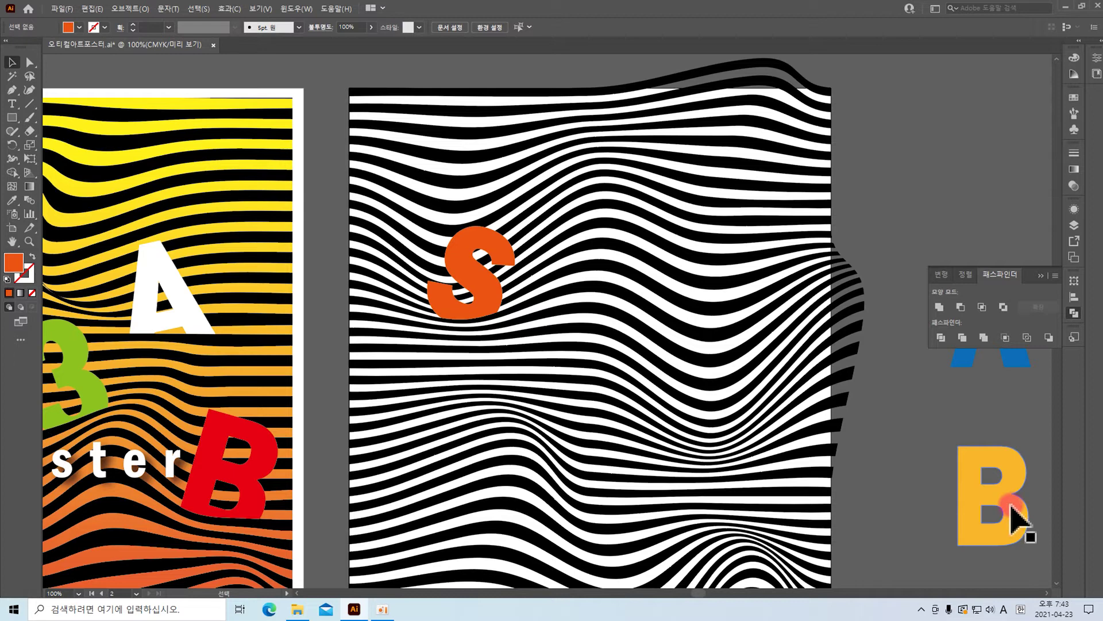
Place the yellow-orange B on the artboard's right side, tilted counter-clockwise, and bring the stripe crossing its lower part to the front.
left_click_drag(1014, 508, 739, 439)
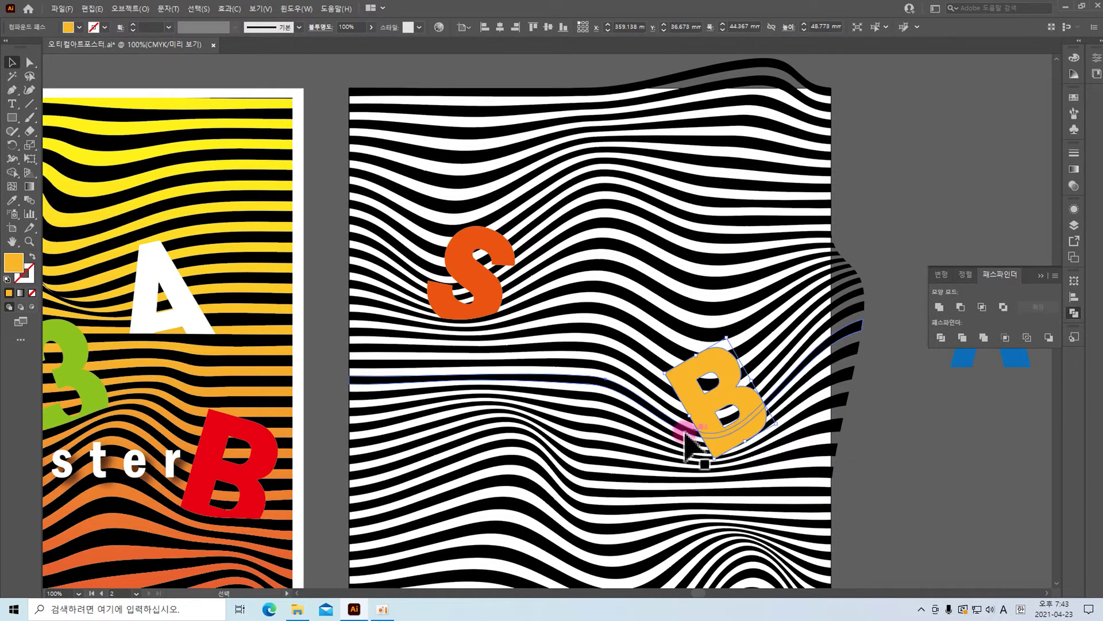
left_click(685, 429)
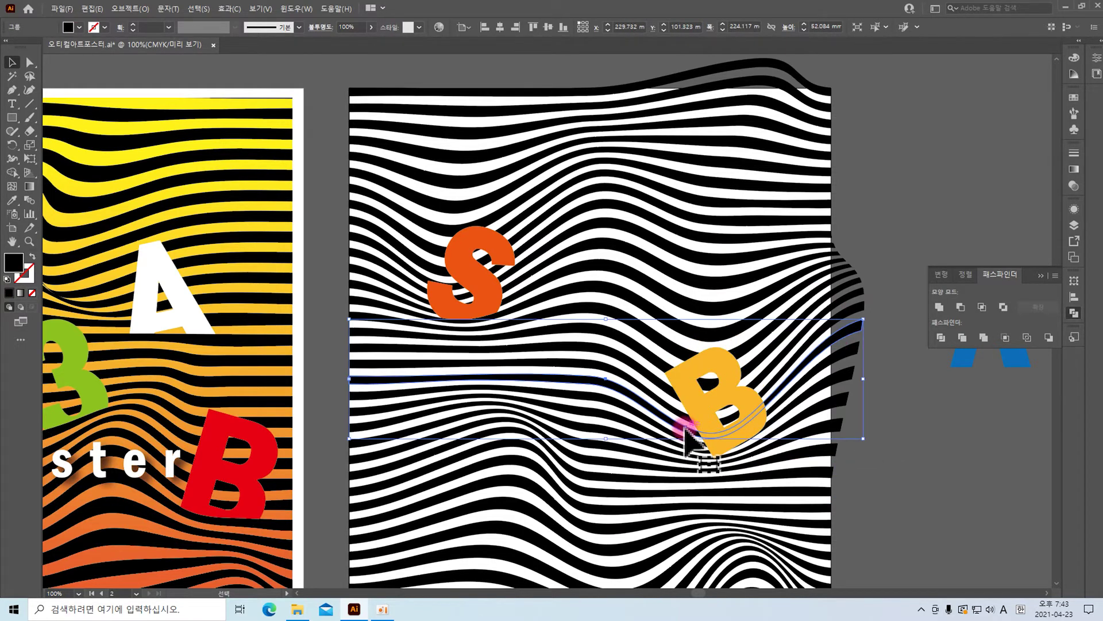
key("a")
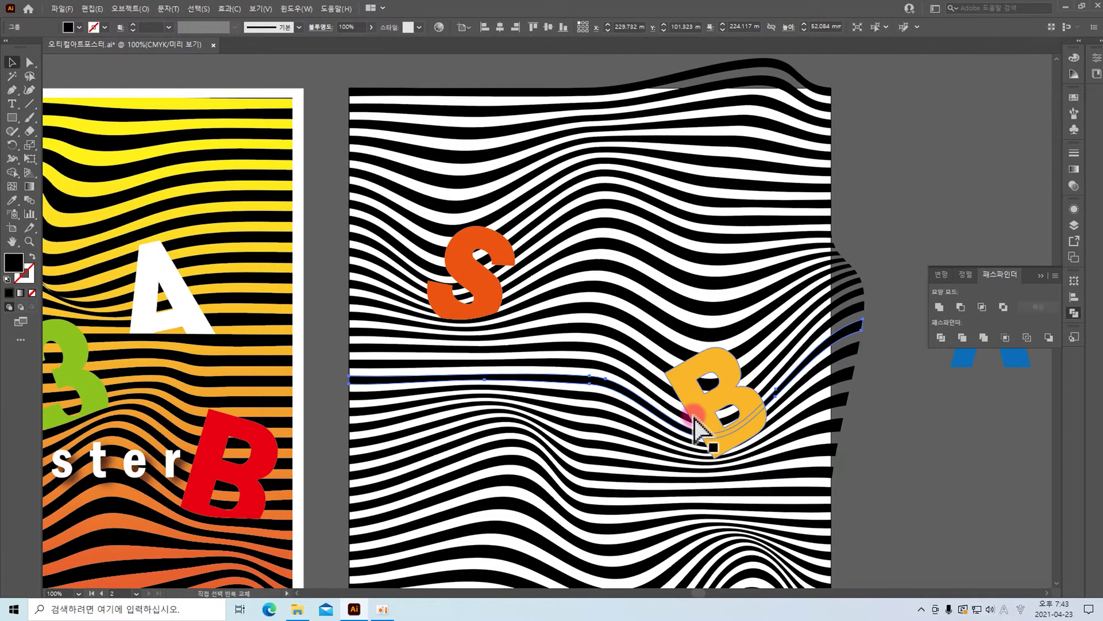
key("ctrl+shift+bracketright")
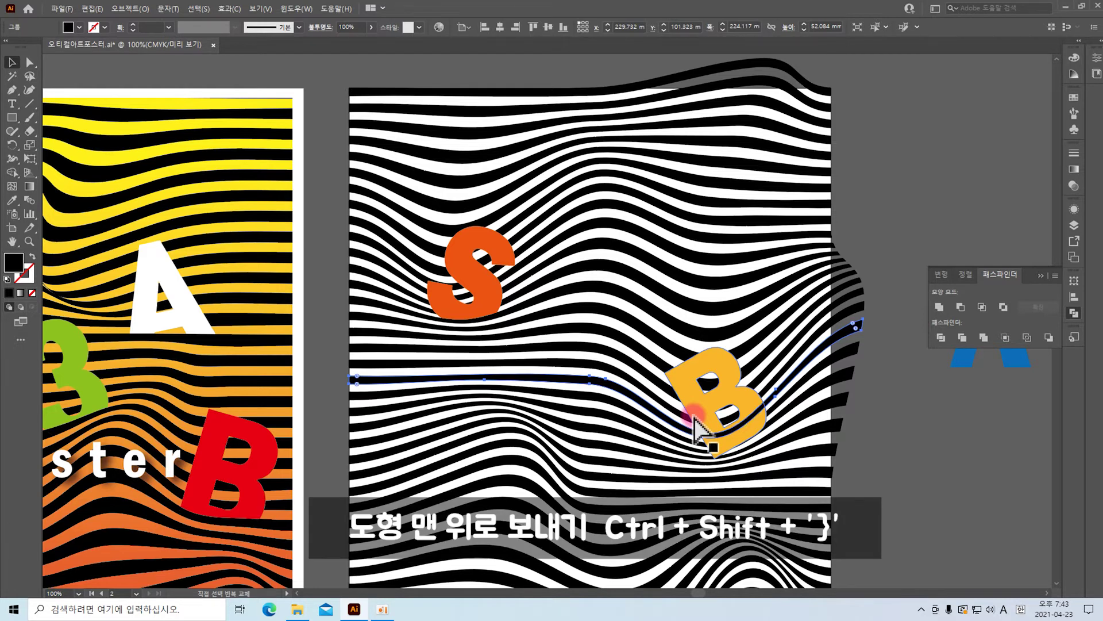
key("v")
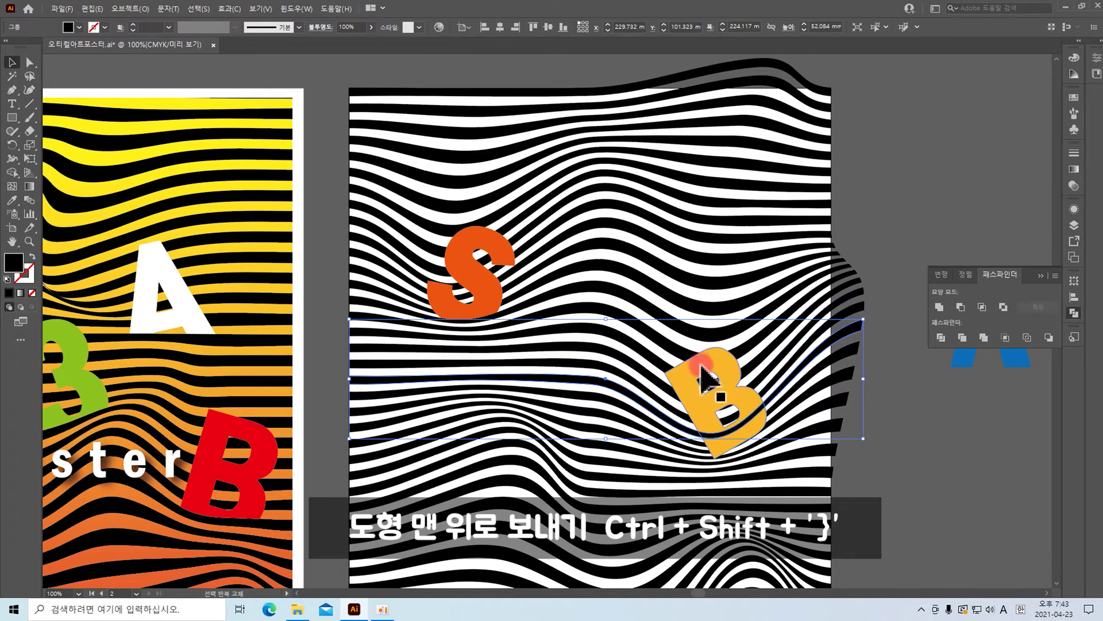
Divide the yellow-orange B and its front stripe with Pathfinder and ungroup the resulting pieces.
left_click(723, 374, "shift")
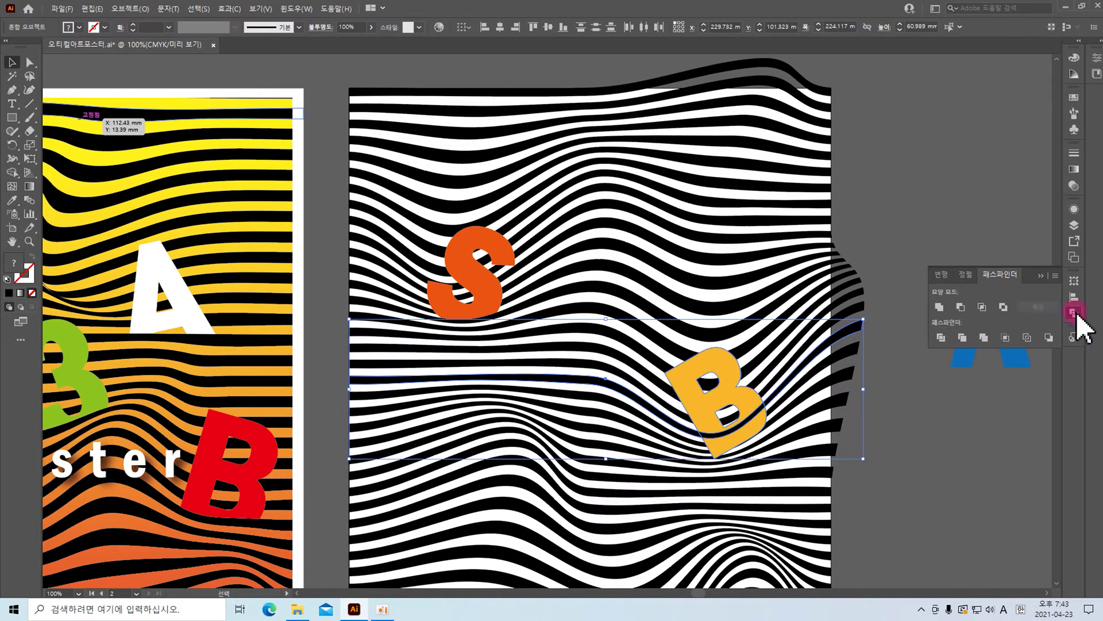
left_click(961, 338)
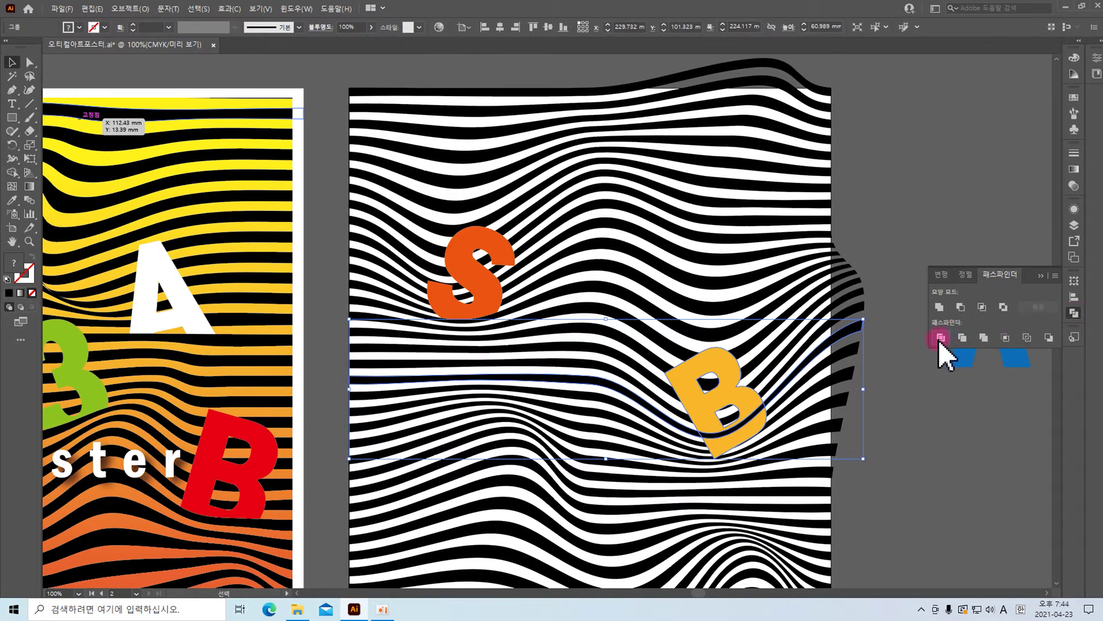
left_click(845, 377)
left_click(750, 415)
right_click(750, 416)
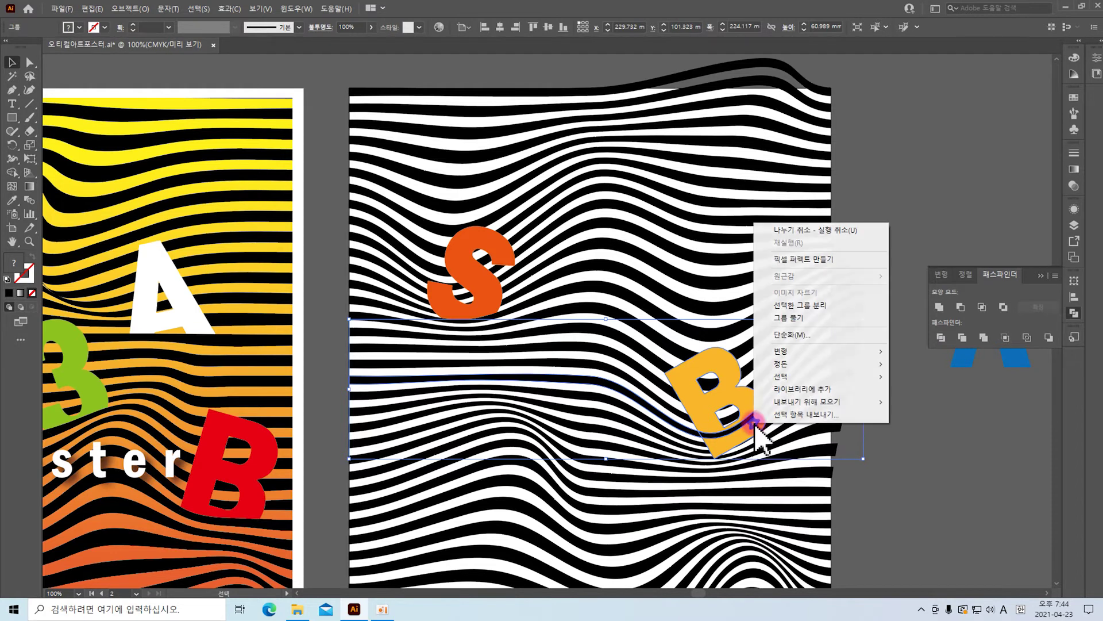
Delete the yellow-orange B fragment that lies below the dividing stripe.
left_click(920, 409)
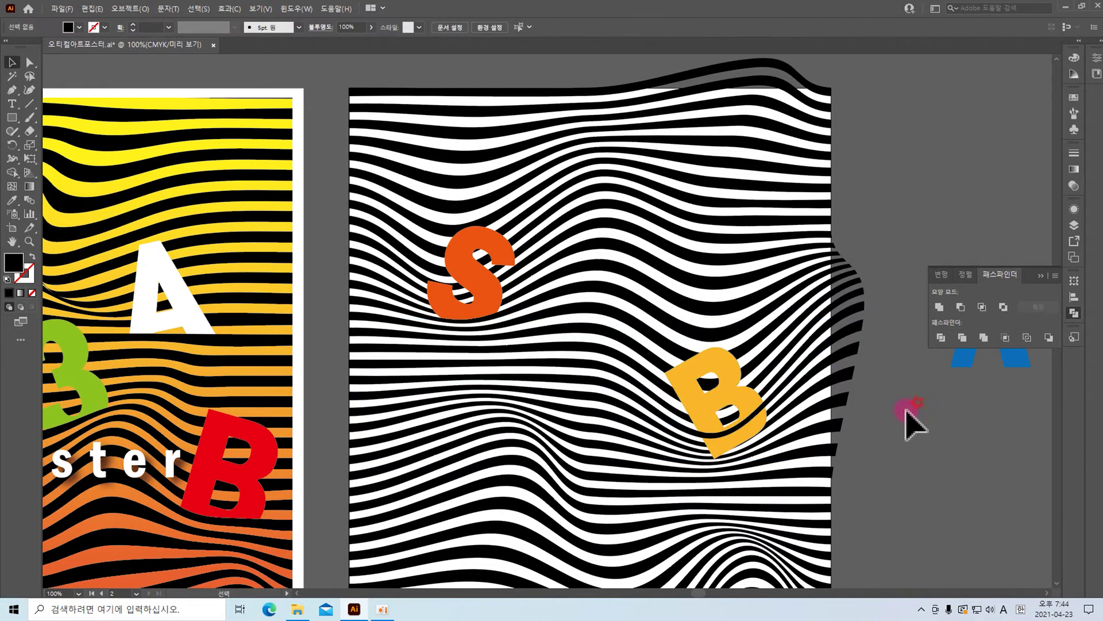
left_click(739, 445)
key("Delete")
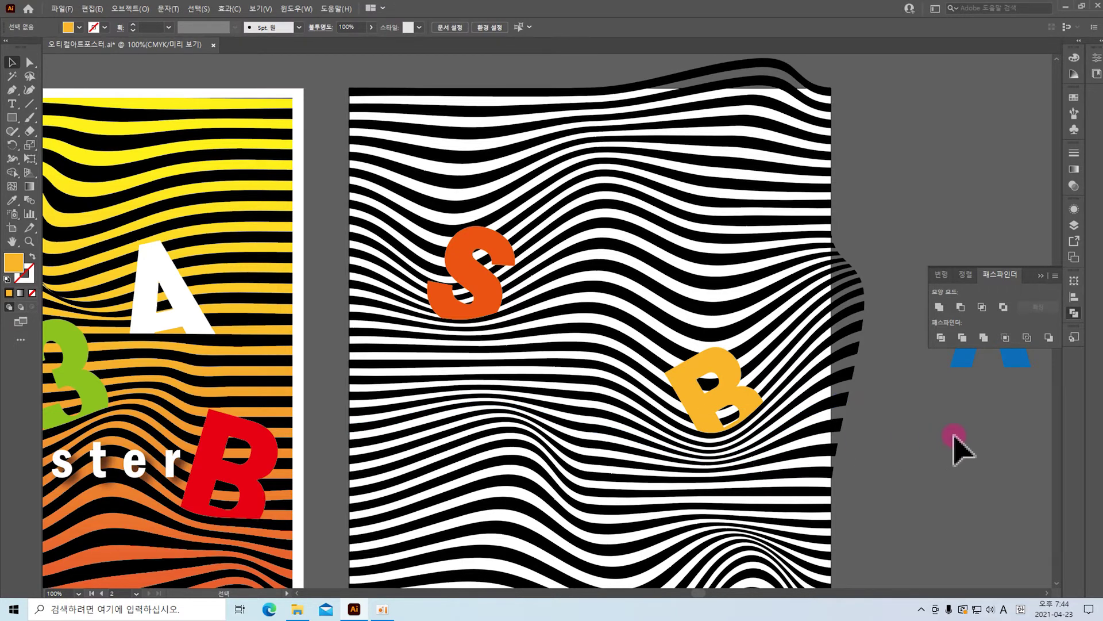
Place the blue A over the stripes in the lower-left part of the second artboard and rotate it slightly counter-clockwise.
left_click_drag(949, 426, 886, 321)
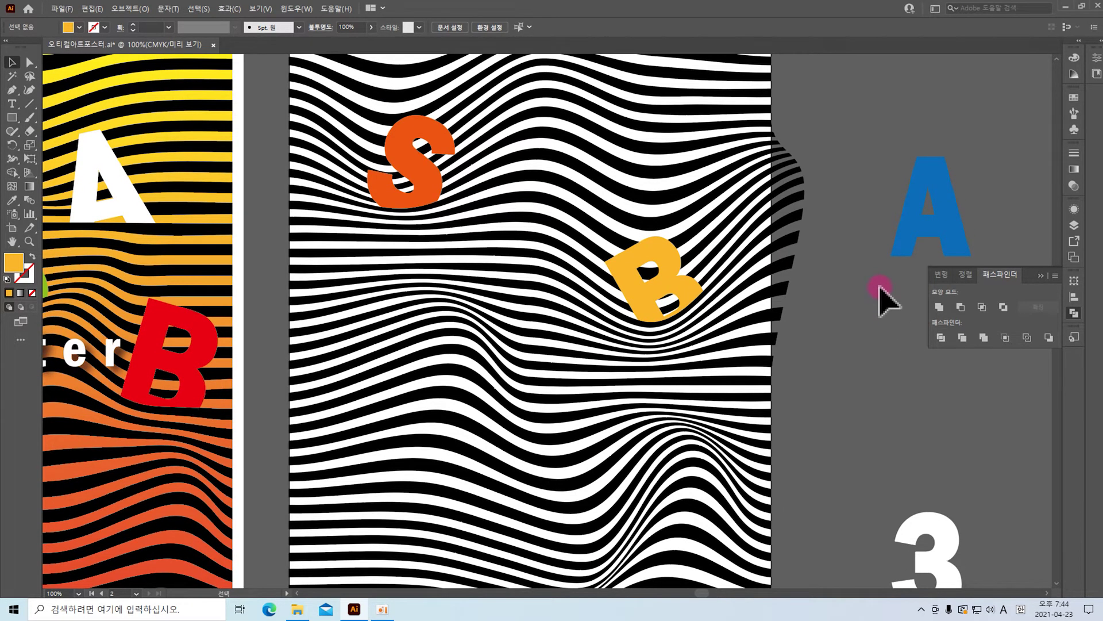
left_click_drag(913, 225, 372, 447)
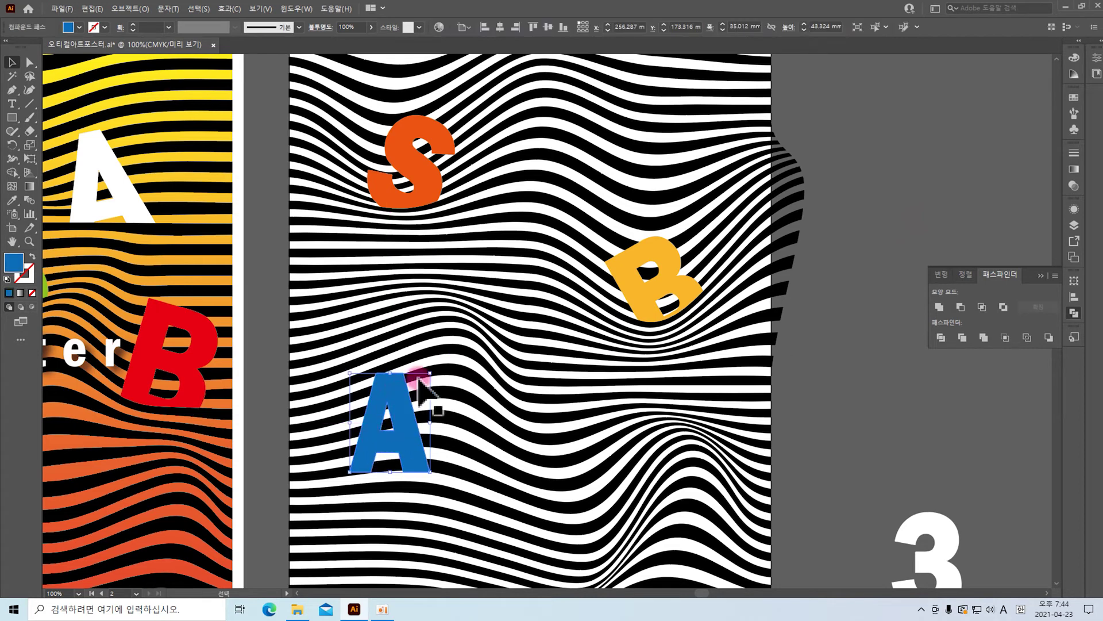
left_click_drag(437, 373, 423, 348)
left_click_drag(408, 408, 402, 415)
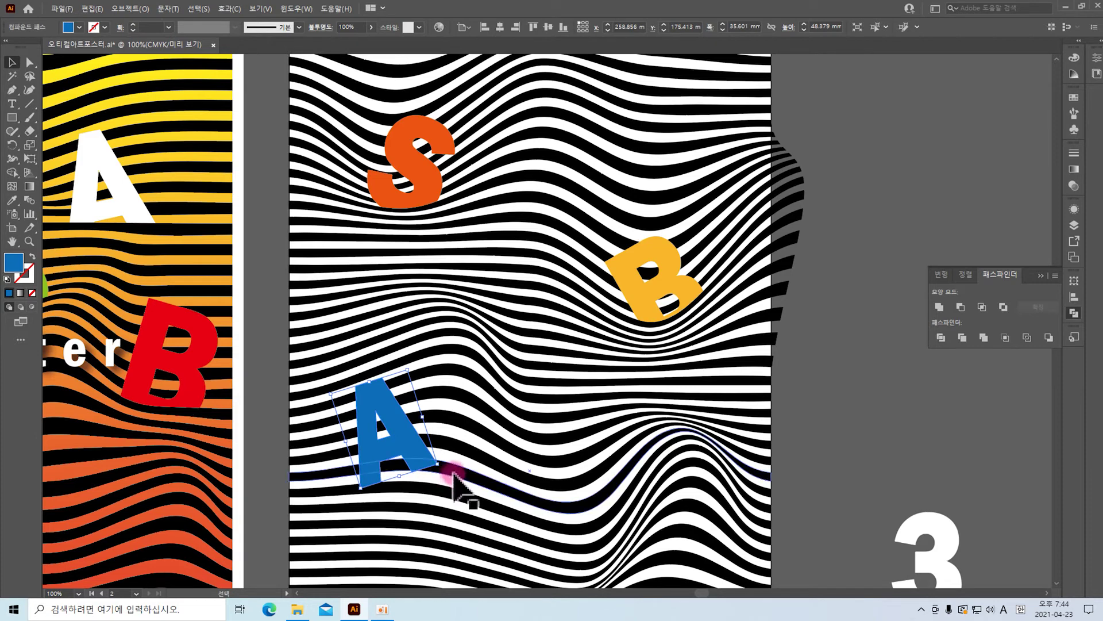
Bring the black stripe crossing the feet of the blue A to the front.
left_click(490, 462)
key("a")
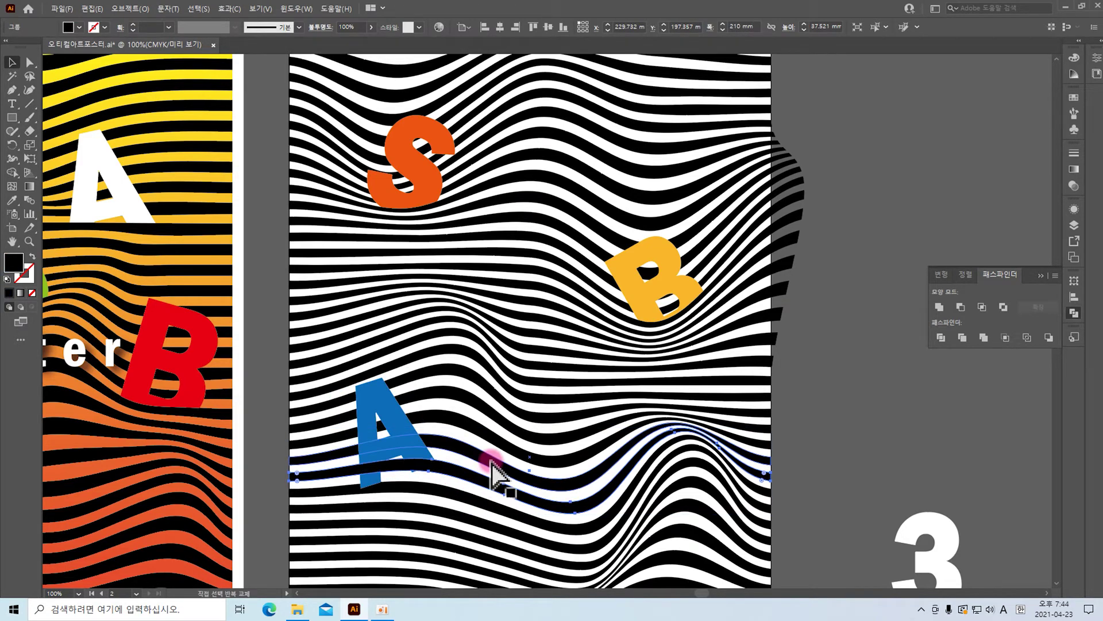
key("v")
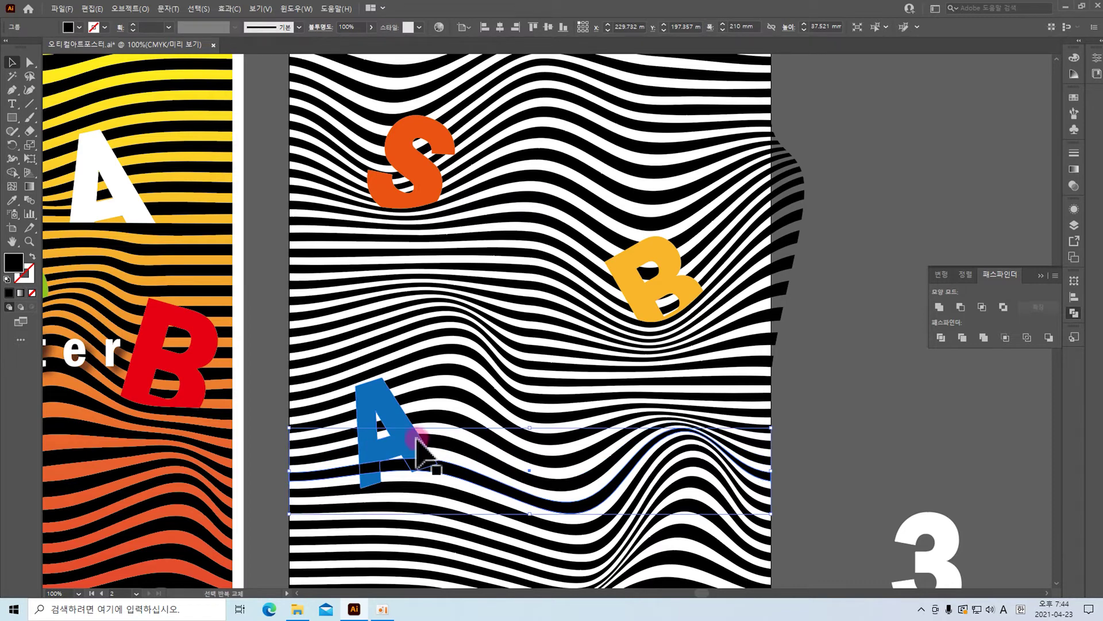
Divide the blue A and its front stripe with Pathfinder and ungroup the resulting pieces.
left_click(377, 387, "shift")
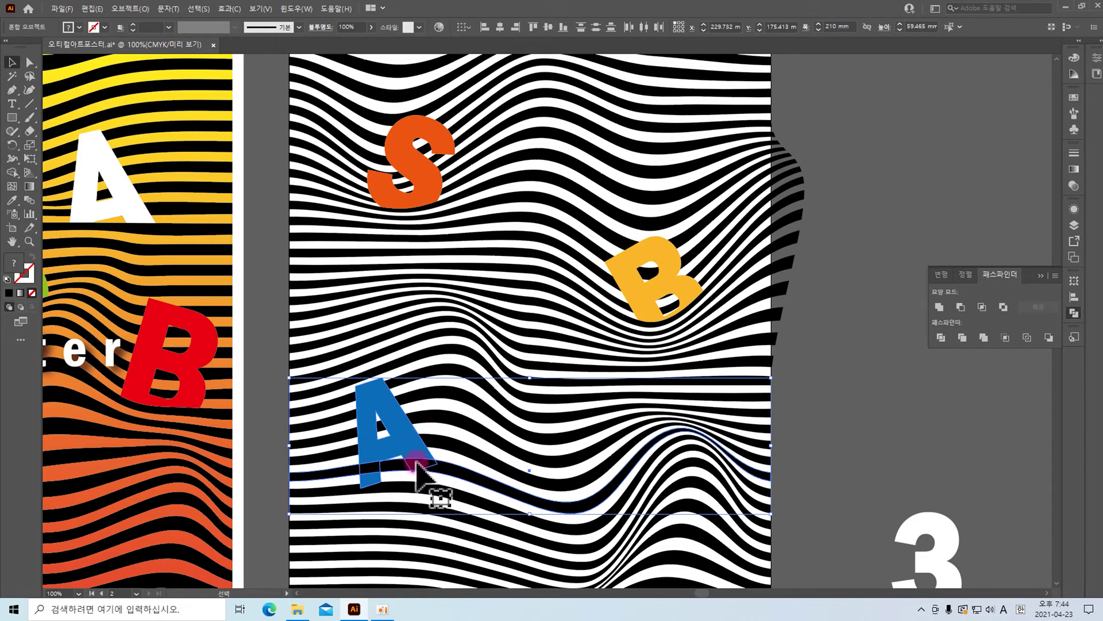
left_click(941, 338)
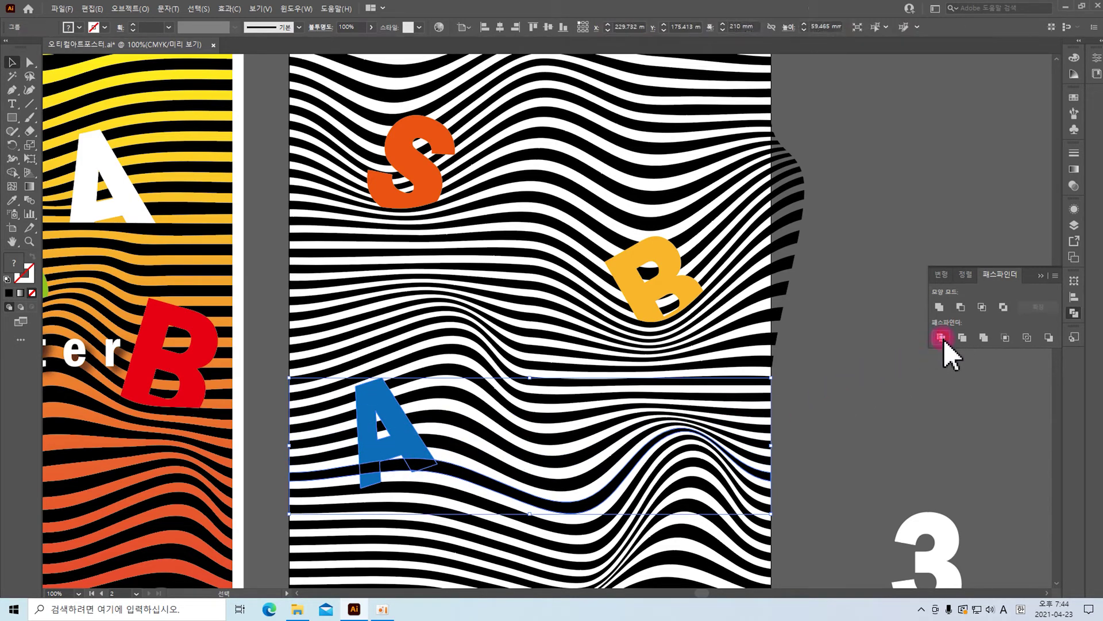
right_click(419, 451)
left_click(458, 405)
left_click(464, 347)
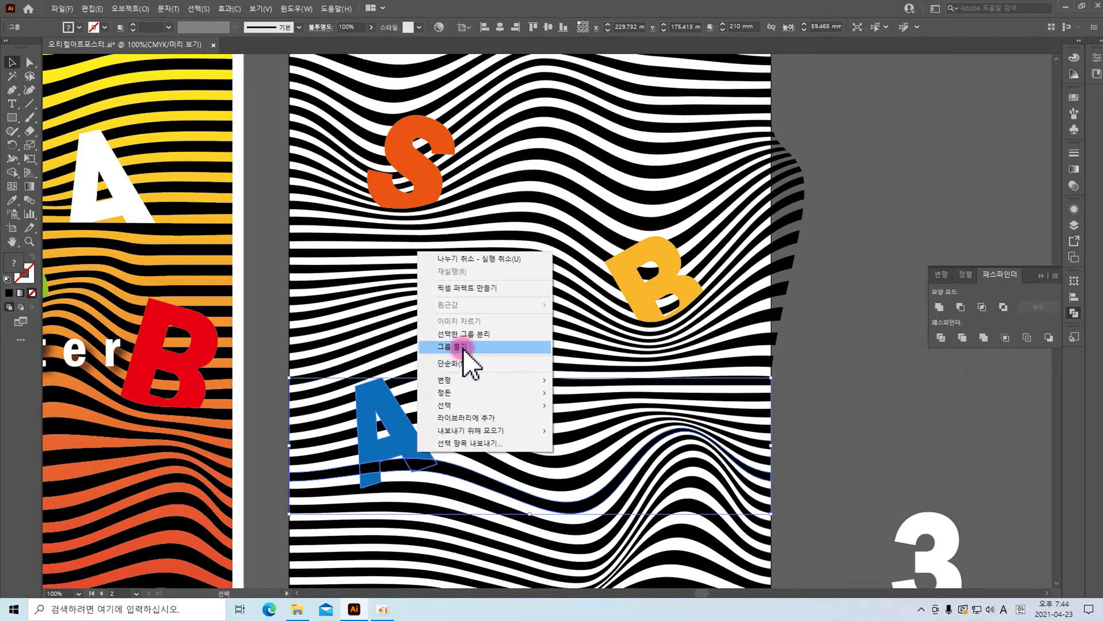
Delete the blue A fragments that remain below the dividing stripe.
left_click(863, 431)
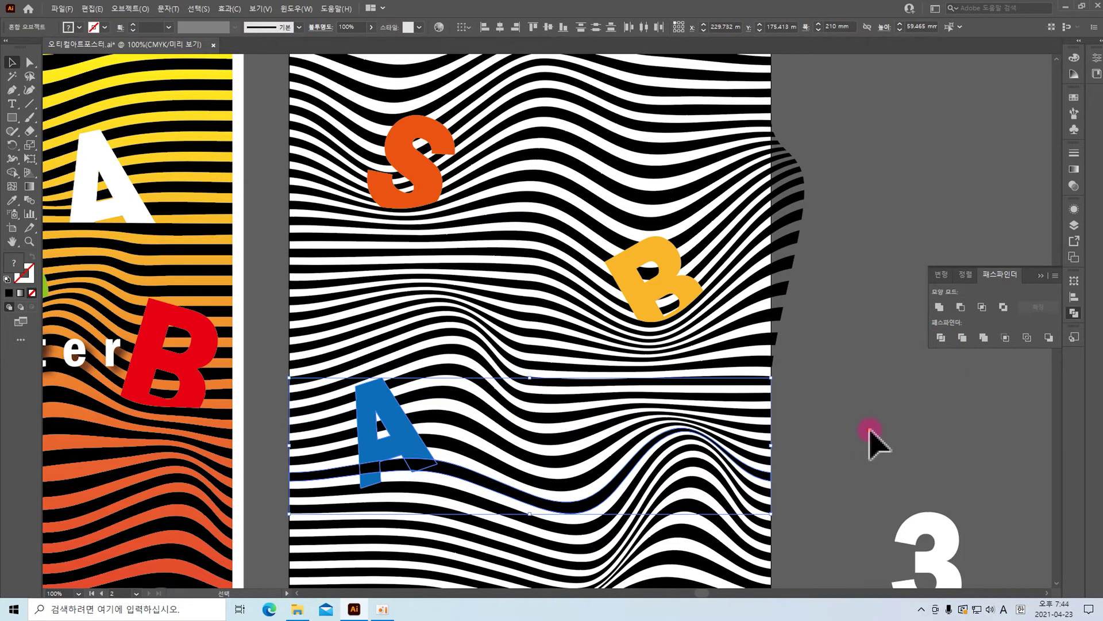
left_click(368, 478)
left_click(394, 482)
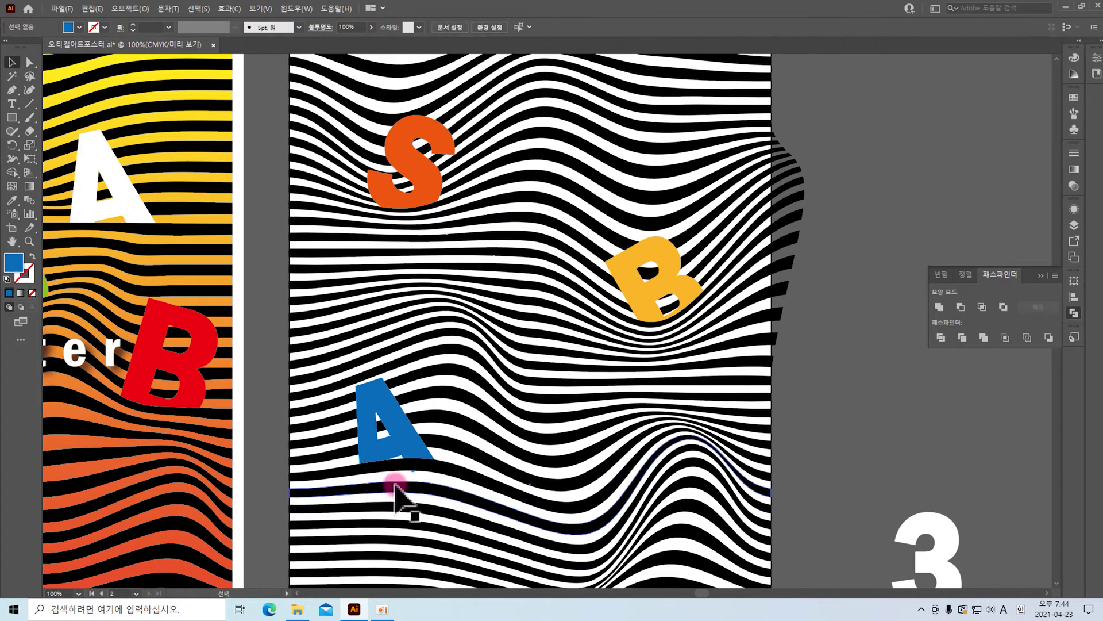
left_click_drag(404, 477, 559, 503)
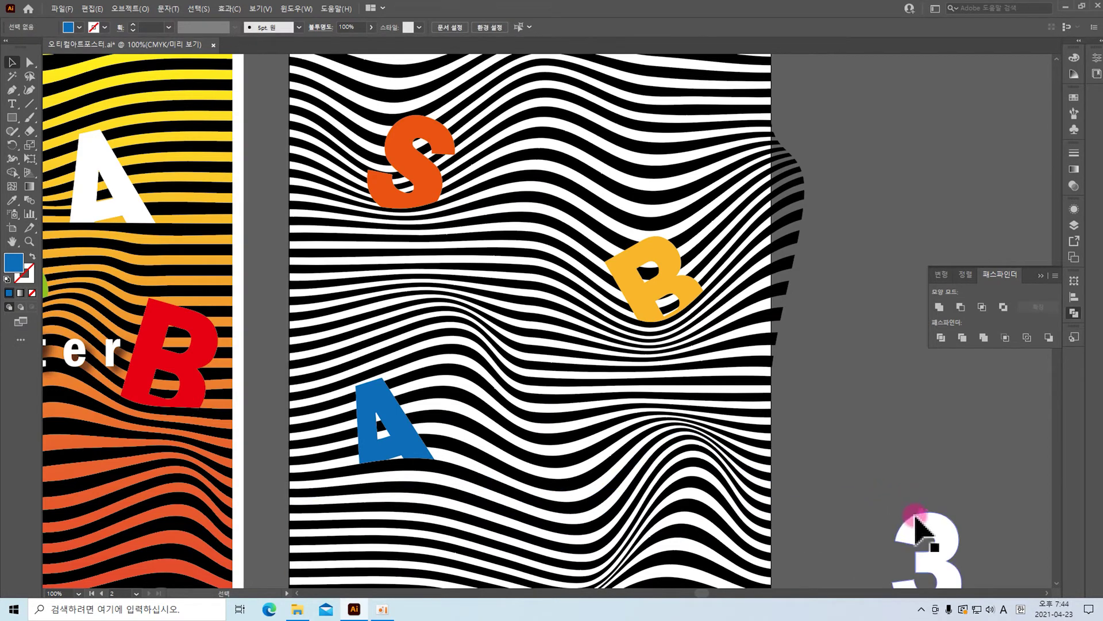
Place the white 3 over the stripes near the lower edge of the second artboard.
scroll(851, 402, "down", 5)
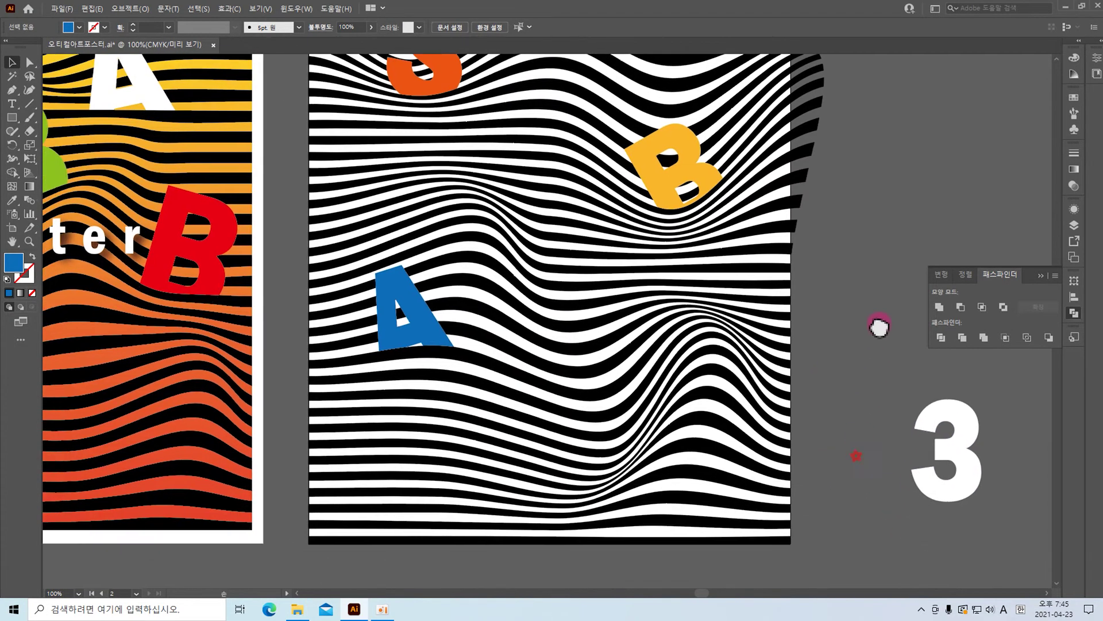
mouse_move(964, 418)
left_mouse_down()
mouse_move(660, 389)
mouse_move(596, 397)
mouse_move(600, 441)
left_mouse_up()
left_click(655, 443)
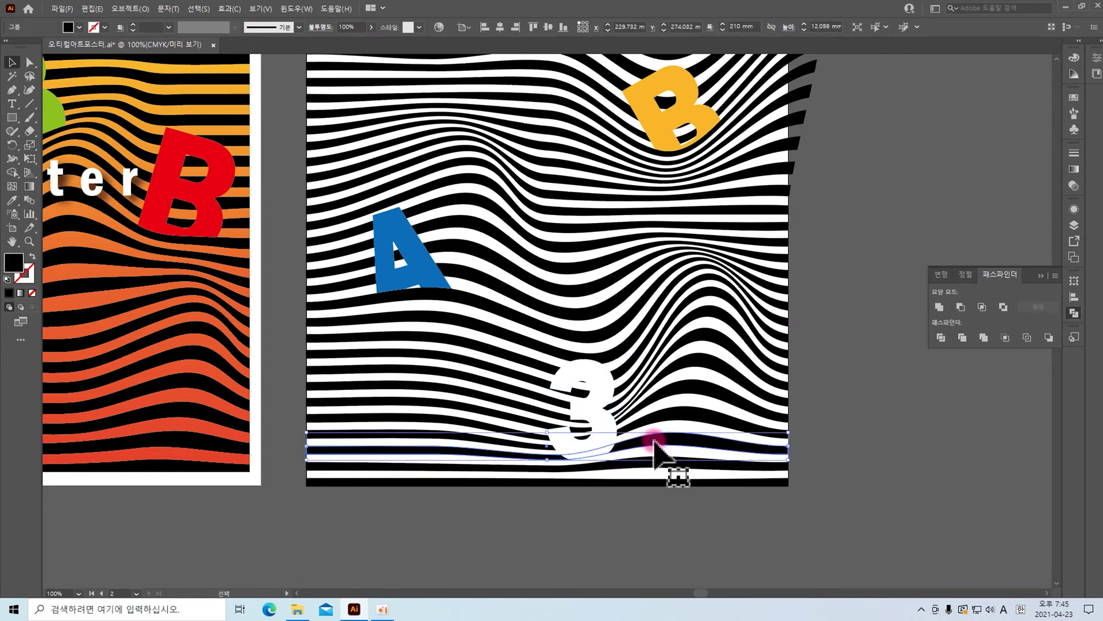
left_click(871, 442)
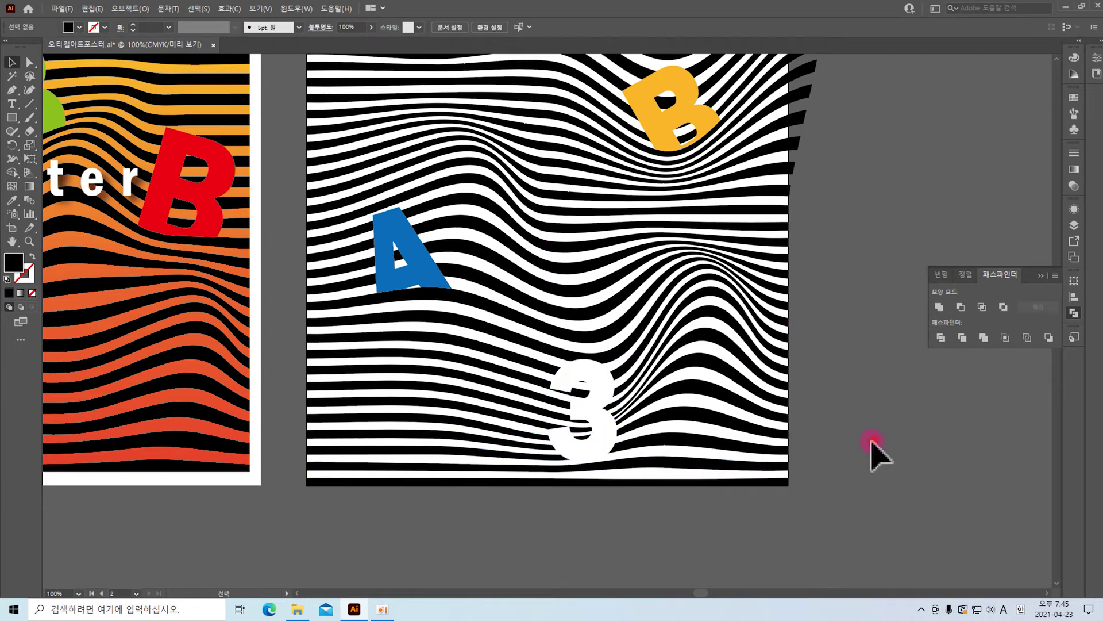
Divide the white 3 and the black stripe crossing its base with Pathfinder and ungroup the resulting pieces.
left_click(684, 443)
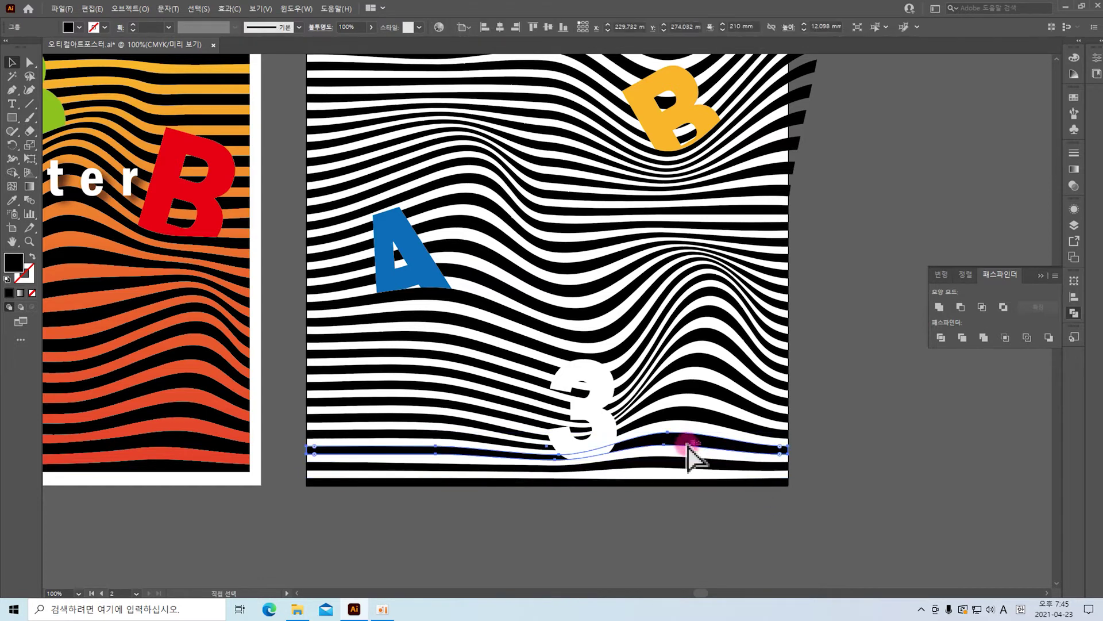
left_click(601, 385, "shift")
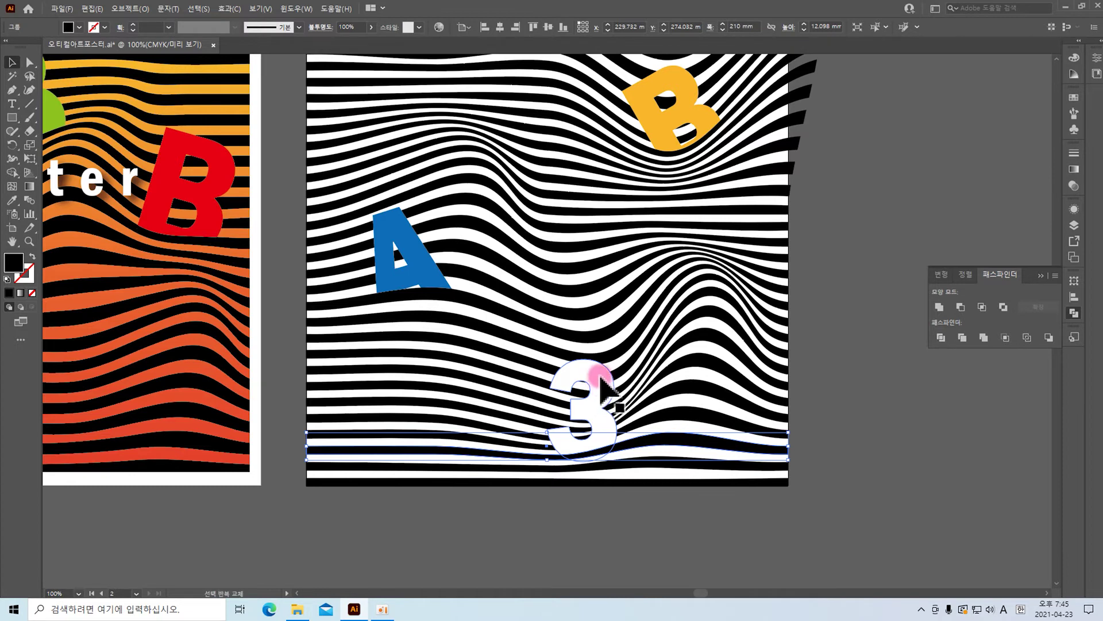
left_click(601, 382, "shift")
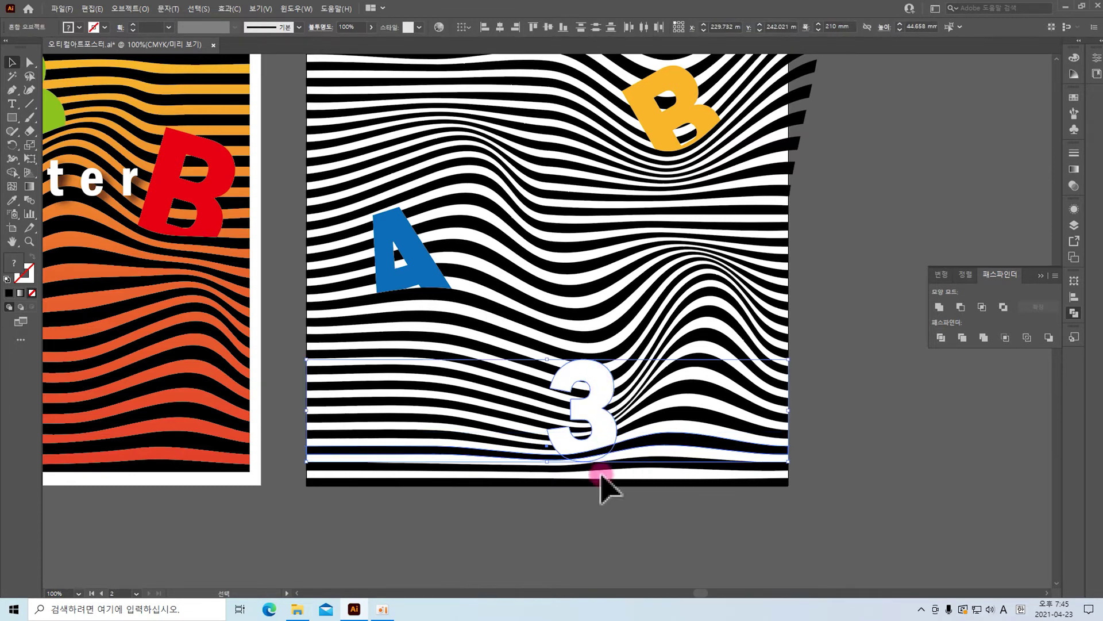
left_click(941, 337)
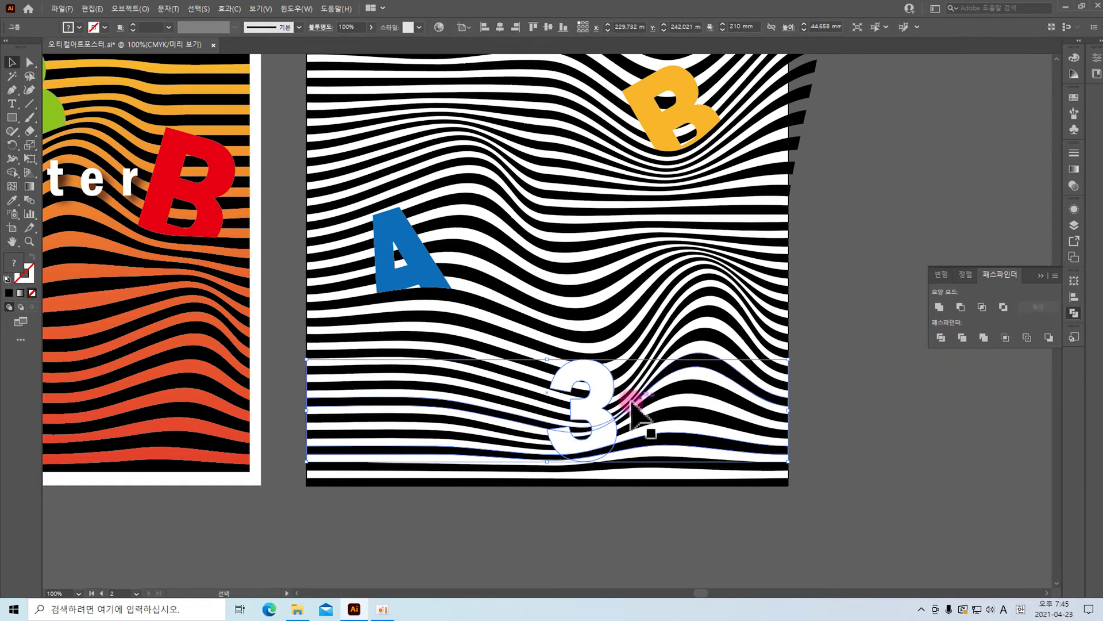
right_click(599, 432)
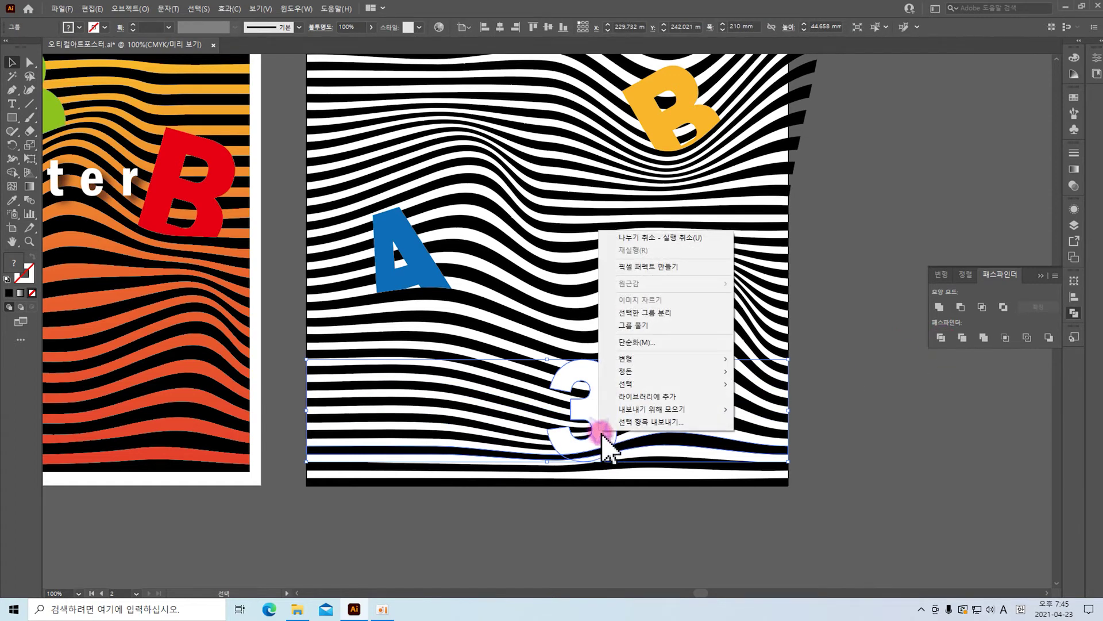
left_click(644, 325)
left_click(871, 446)
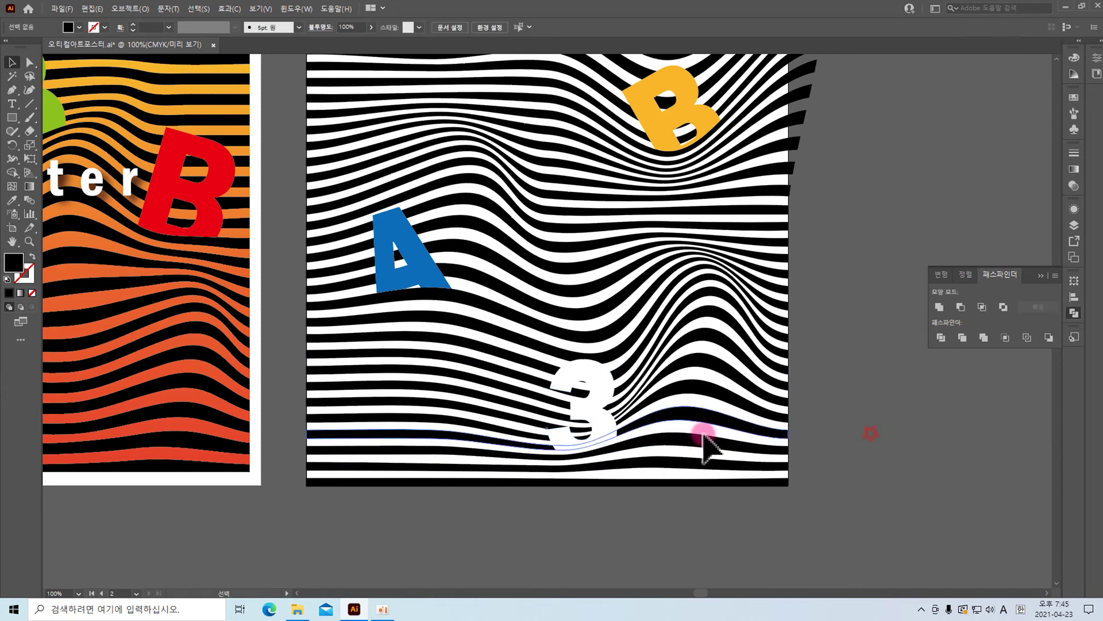
left_click(595, 459)
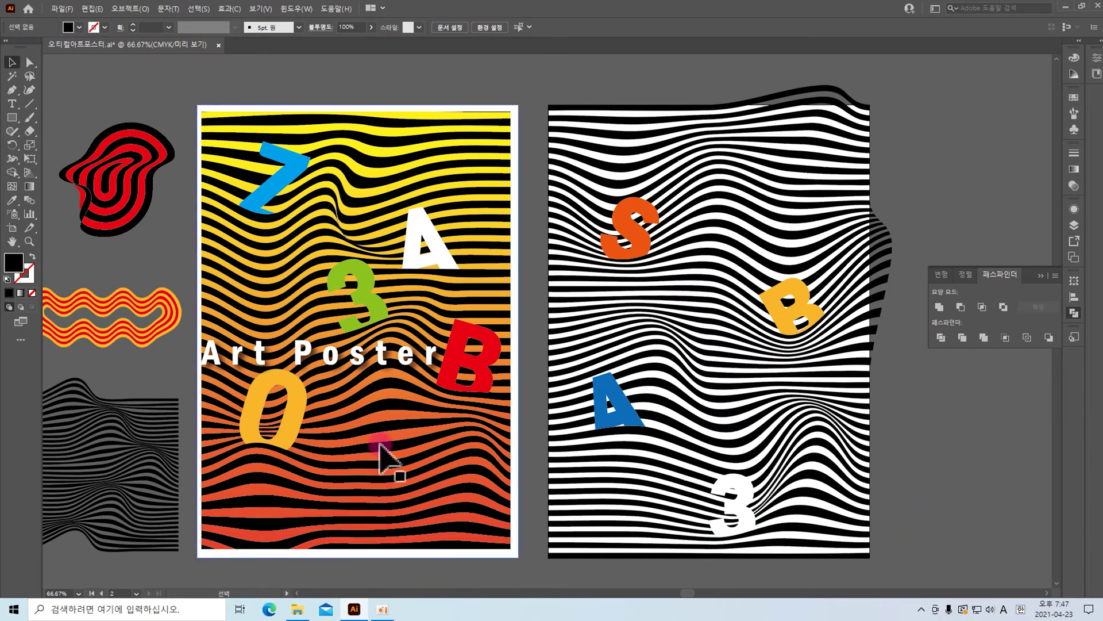
Draw a rectangle of about 210 × 298 mm covering the second artboard and show the colour swatches.
left_click(11, 116)
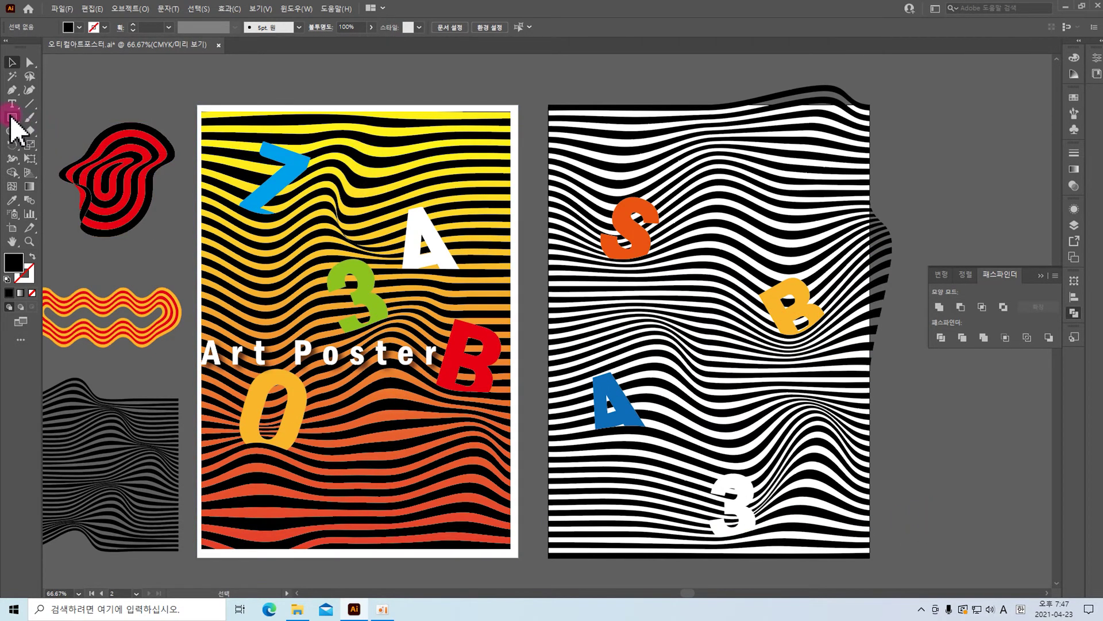
left_click(12, 118)
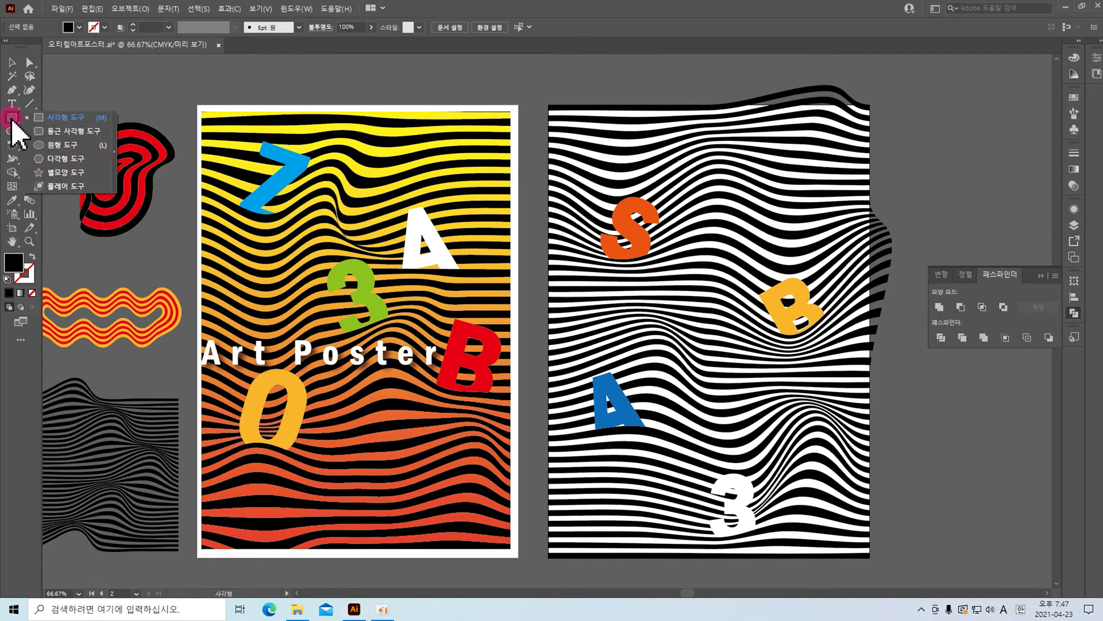
left_click_drag(546, 105, 872, 560)
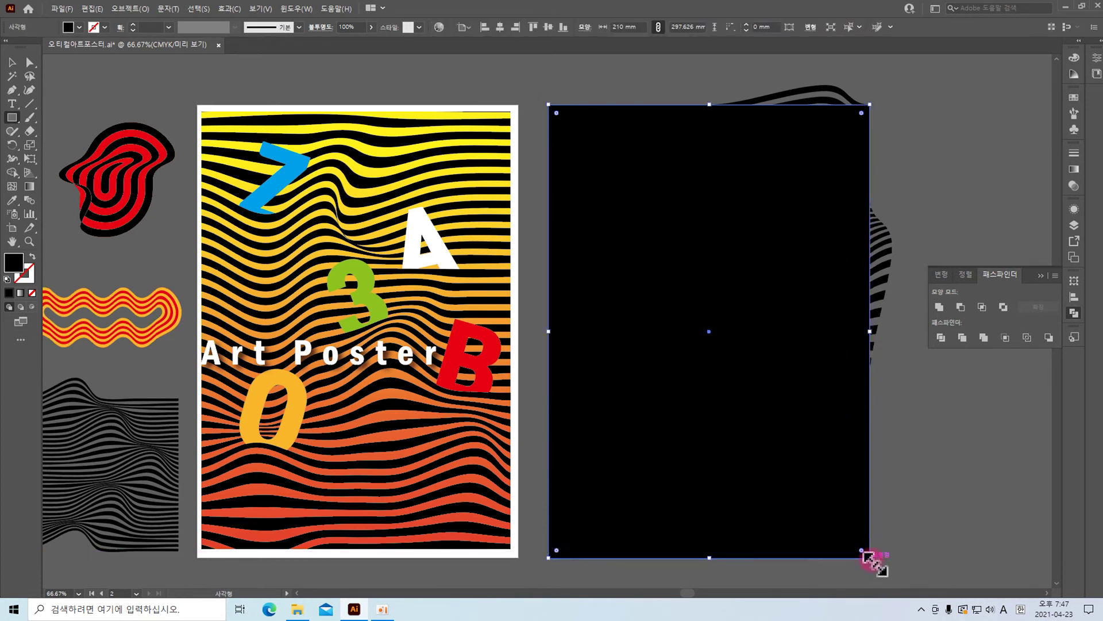
left_click(1074, 98)
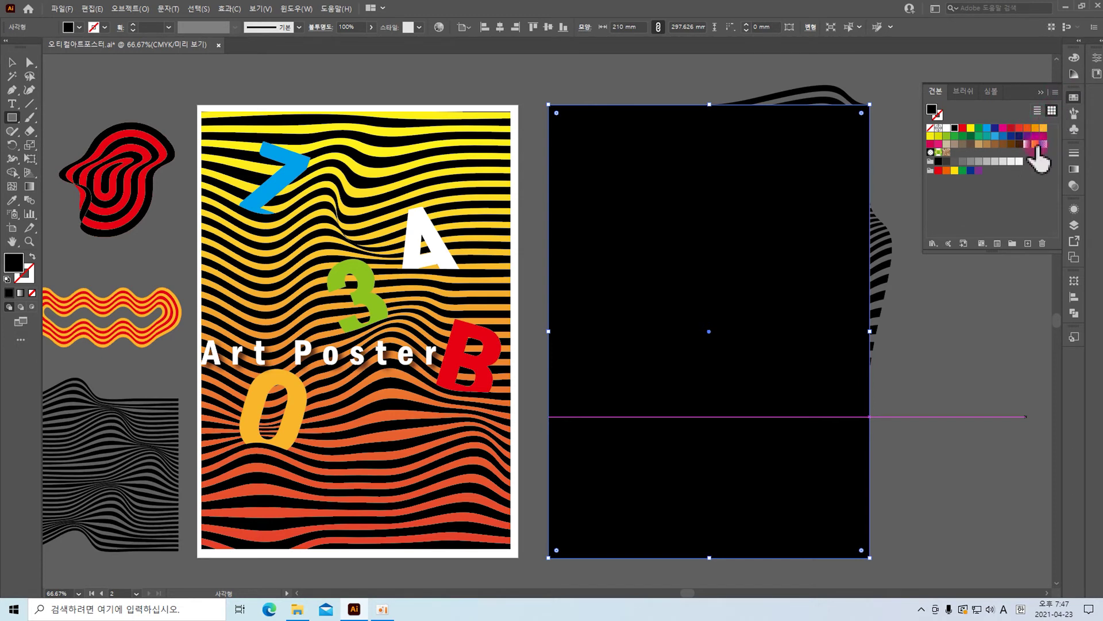
left_click_drag(1034, 147, 932, 168)
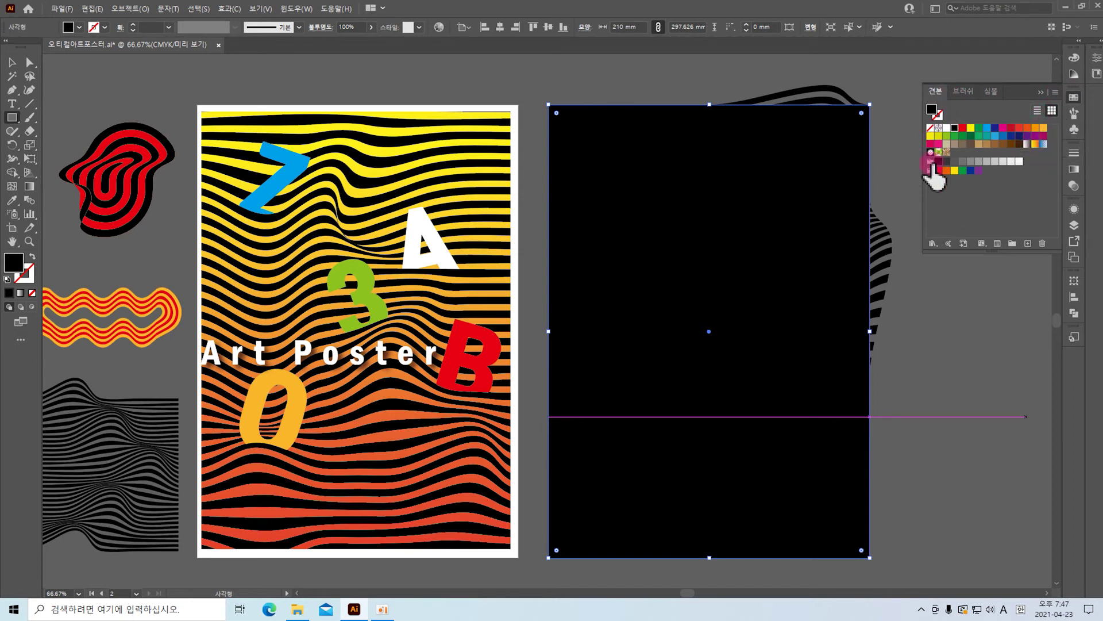
Open the 과일과 야채 gradient swatch library and place it below the colour swatches.
left_click(932, 245)
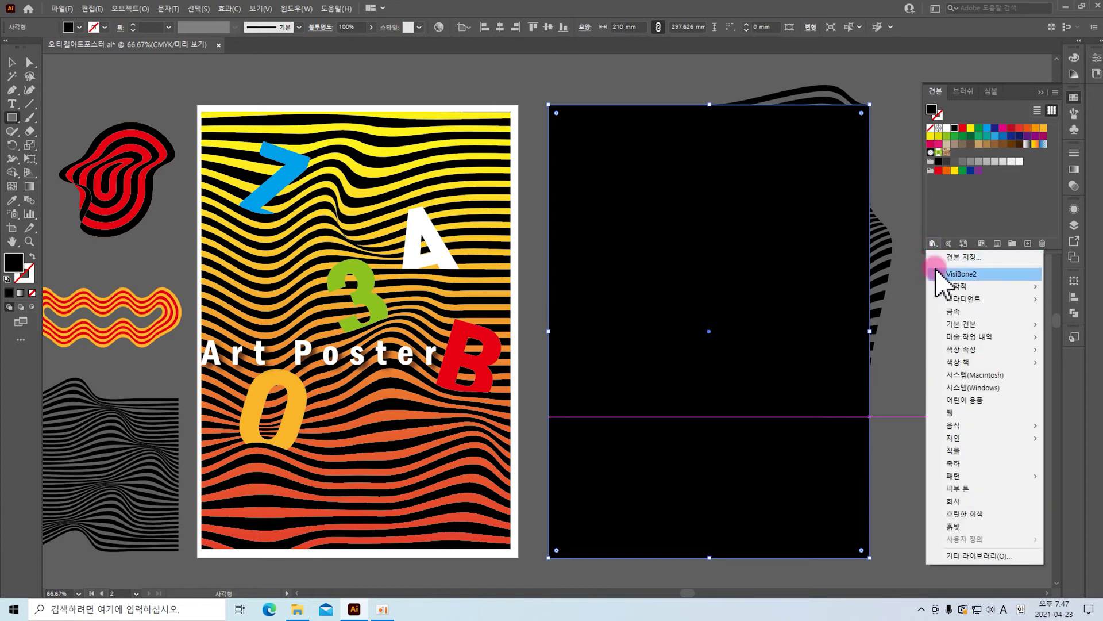
left_click(975, 298)
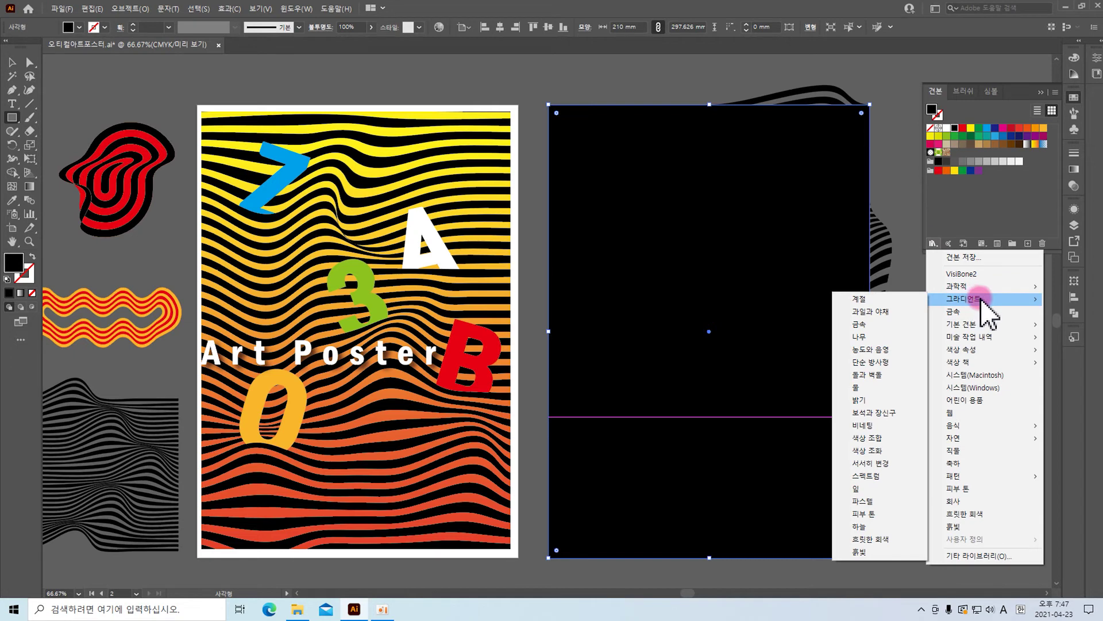
left_click(880, 313)
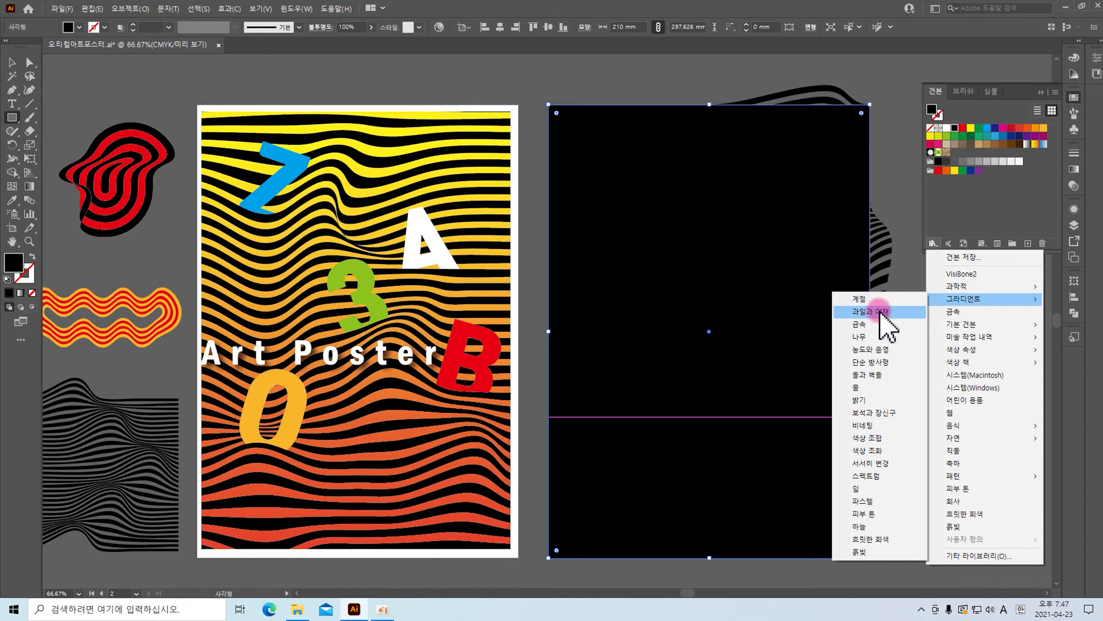
left_click(549, 268)
left_click_drag(551, 271, 957, 253)
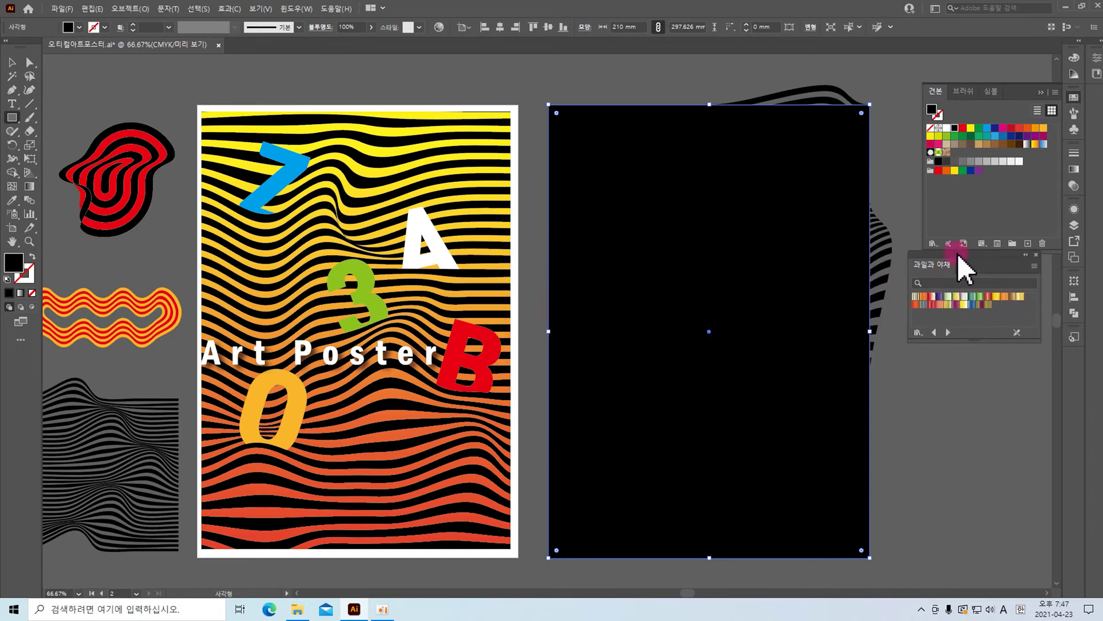
Browse to the 농도와 음영 gradient library, enlarge its list and fill the rectangle with a pale-to-dark pink gradient.
left_click(954, 334)
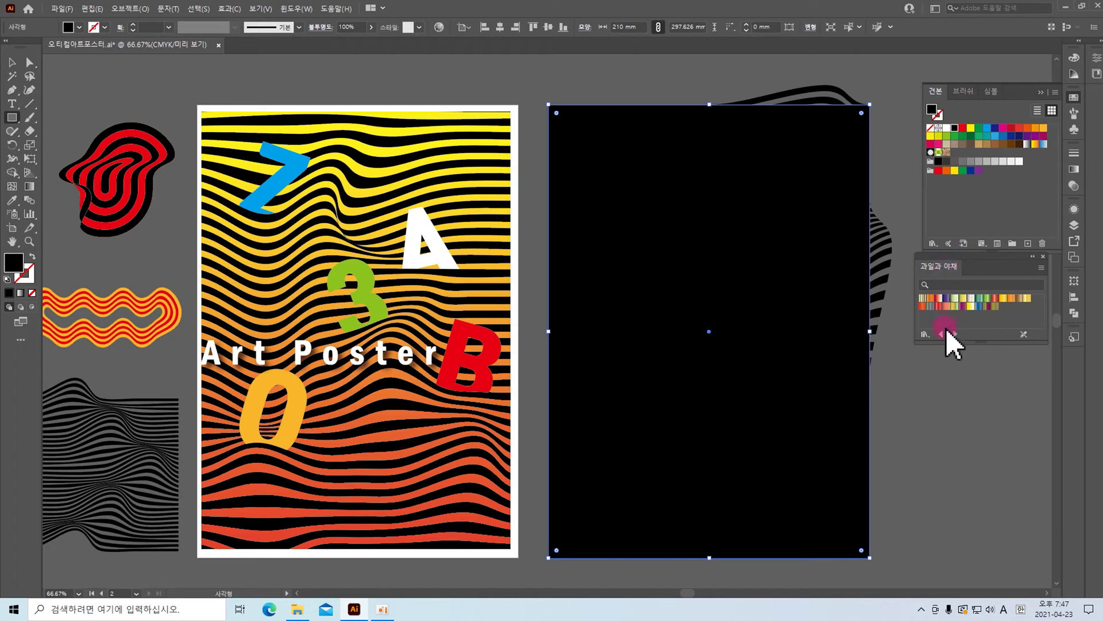
left_click(956, 336)
left_click_drag(957, 344, 982, 412)
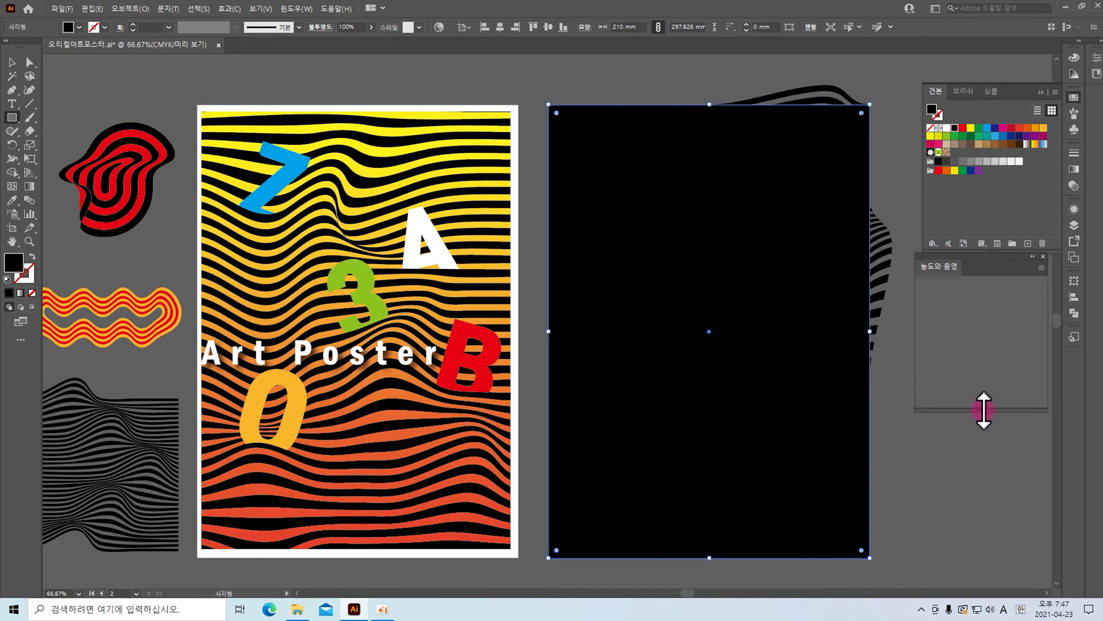
left_click(956, 403)
left_click(955, 402)
left_click(949, 402)
left_click(949, 402)
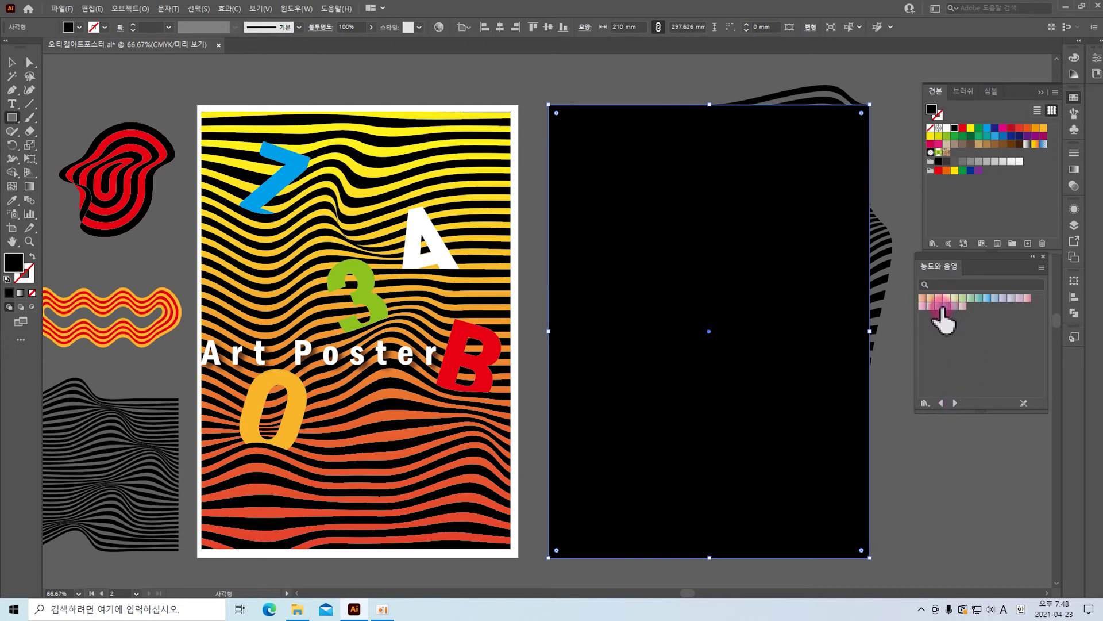
left_click(1027, 299)
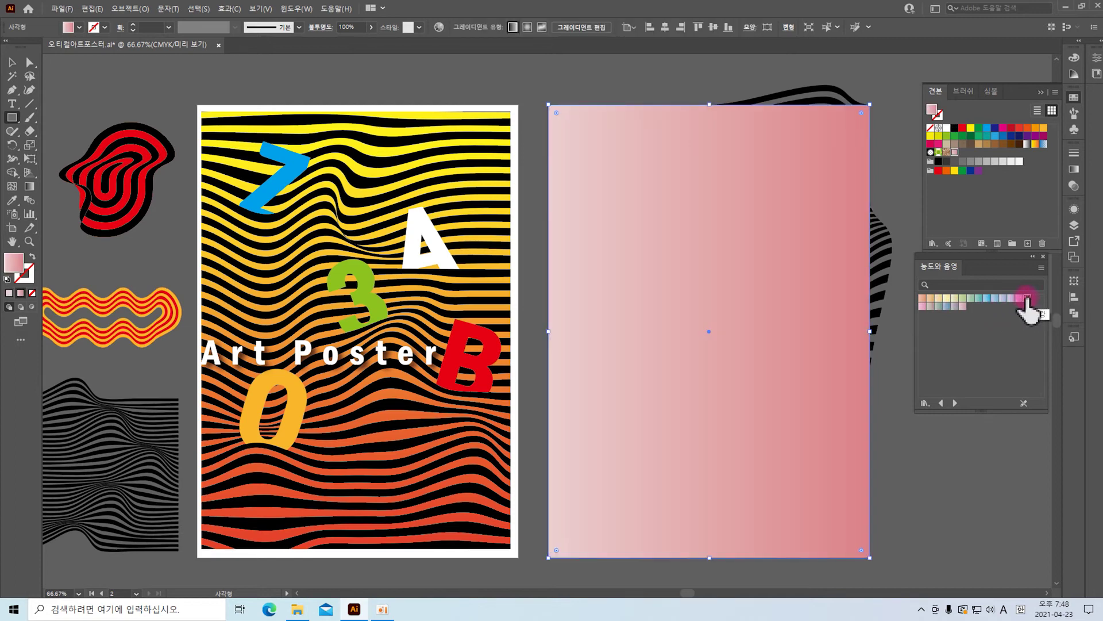
Fill the rectangle with the yellow-to-red gradient swatch and run the gradient vertically from yellow at the top to red at the bottom.
left_click(1036, 146)
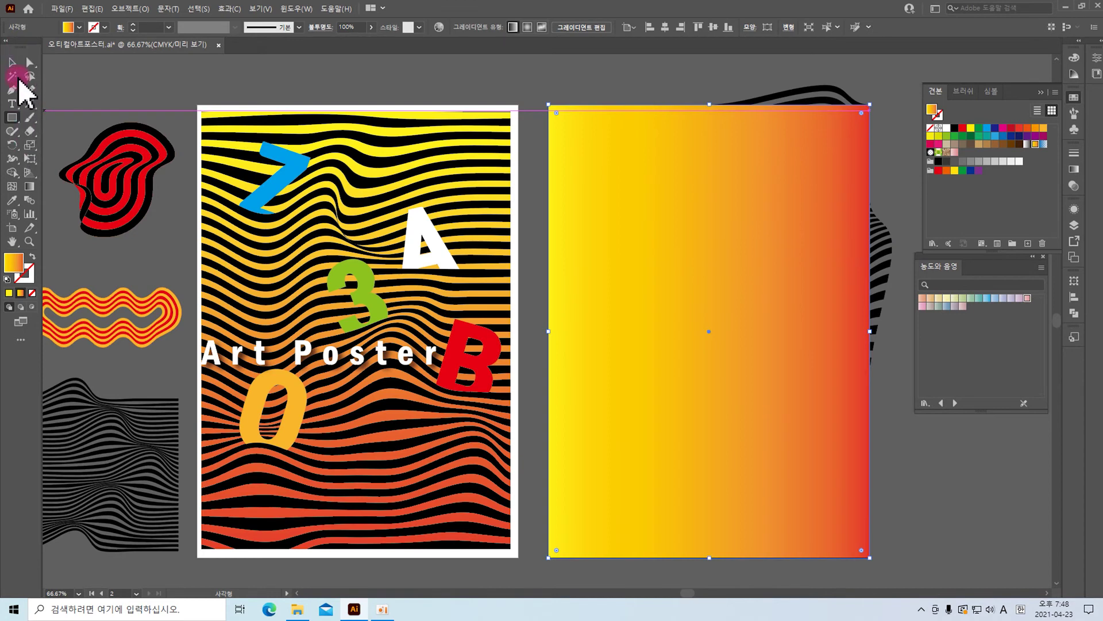
left_click(29, 188)
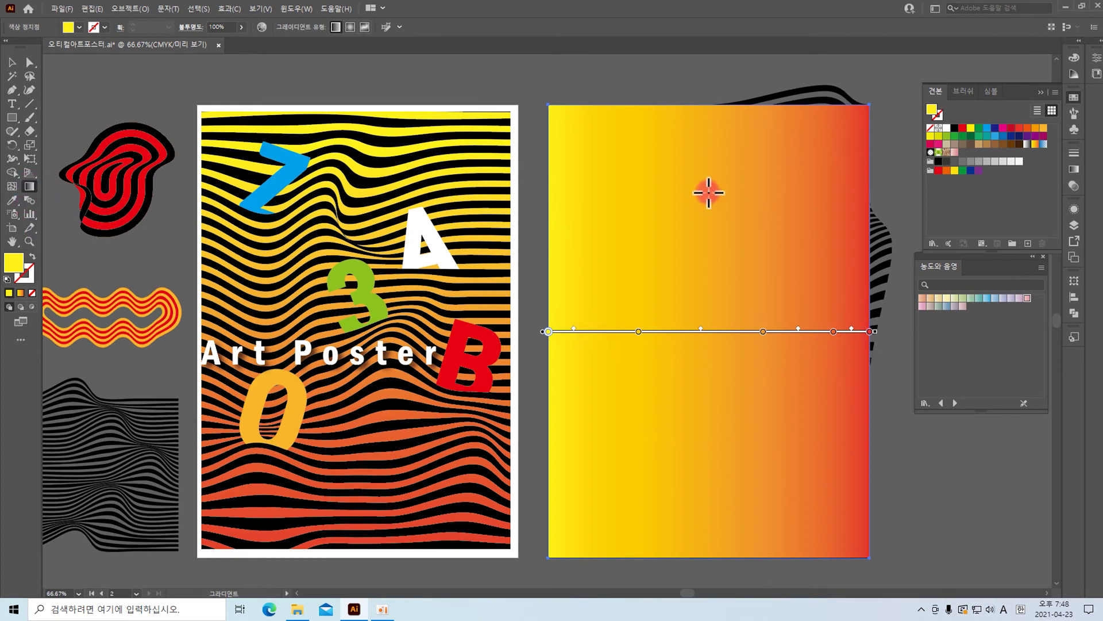
left_click_drag(690, 121, 670, 566)
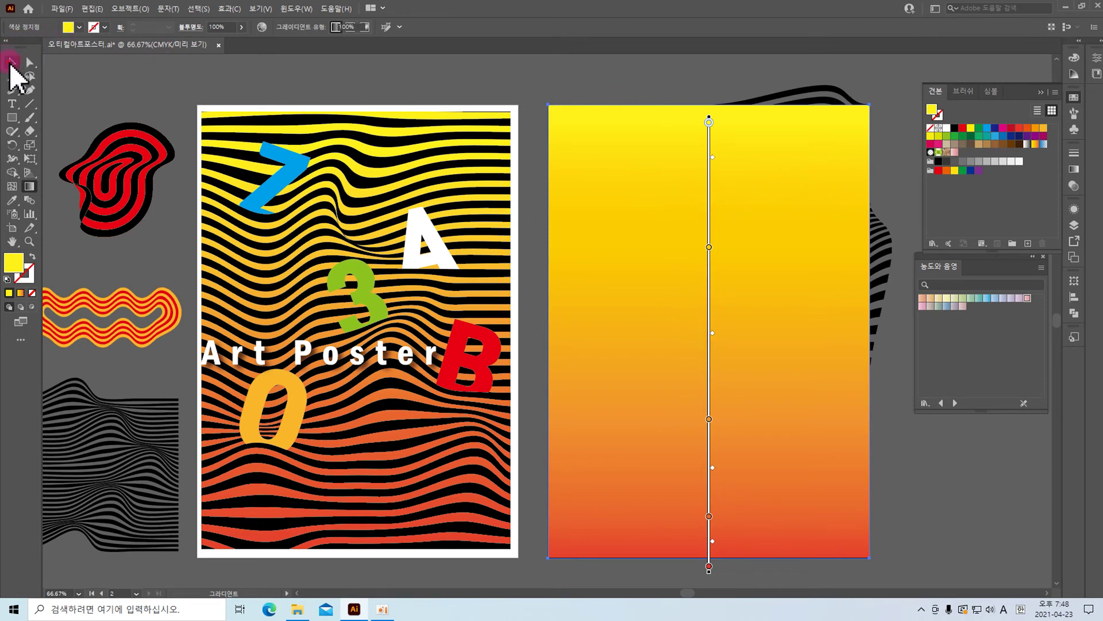
Send the gradient rectangle behind all stripes and letters on the second artboard and deselect it.
left_click(12, 62)
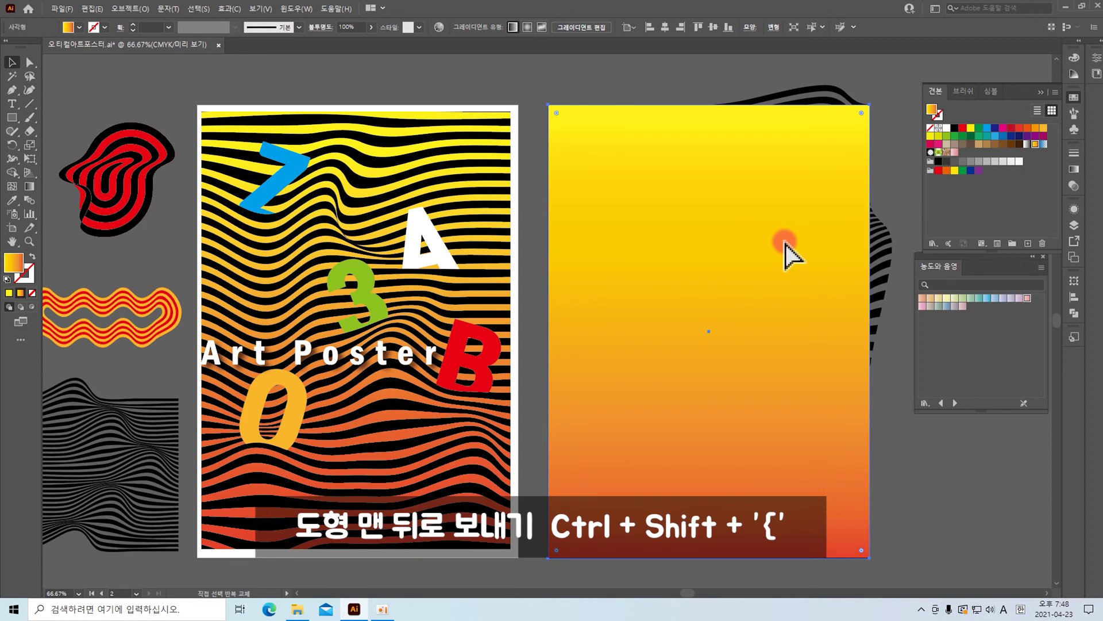
key("ctrl+shift+bracketleft")
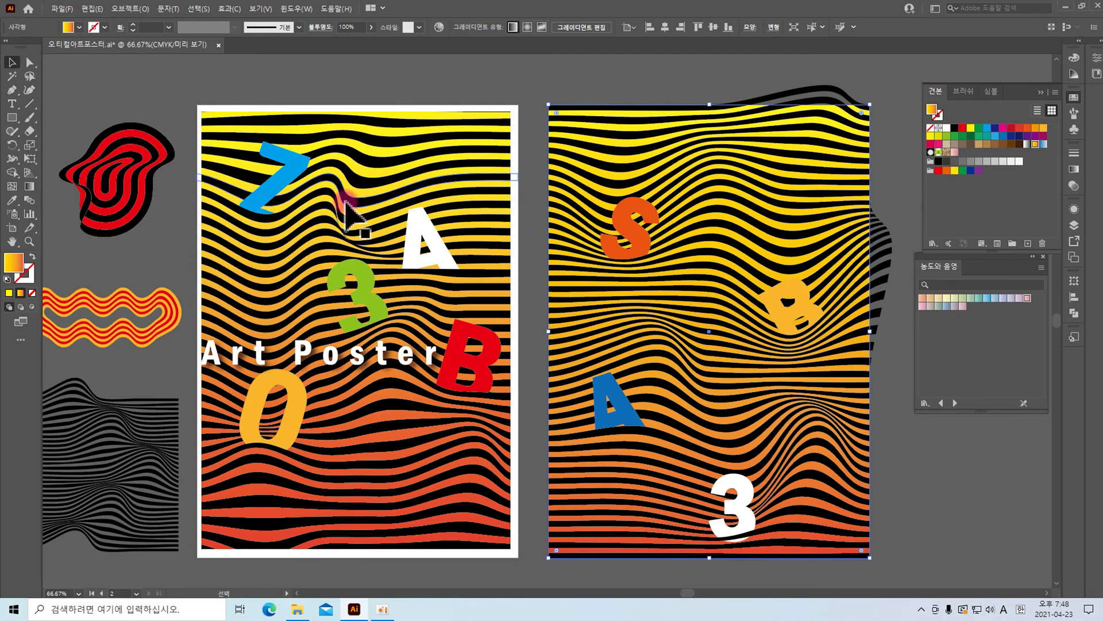
left_click(220, 111)
Draw a rectangle of about 196 × 284 mm over the artwork, leaving a narrow margin inside the second artboard.
left_click_drag(12, 117, 73, 128)
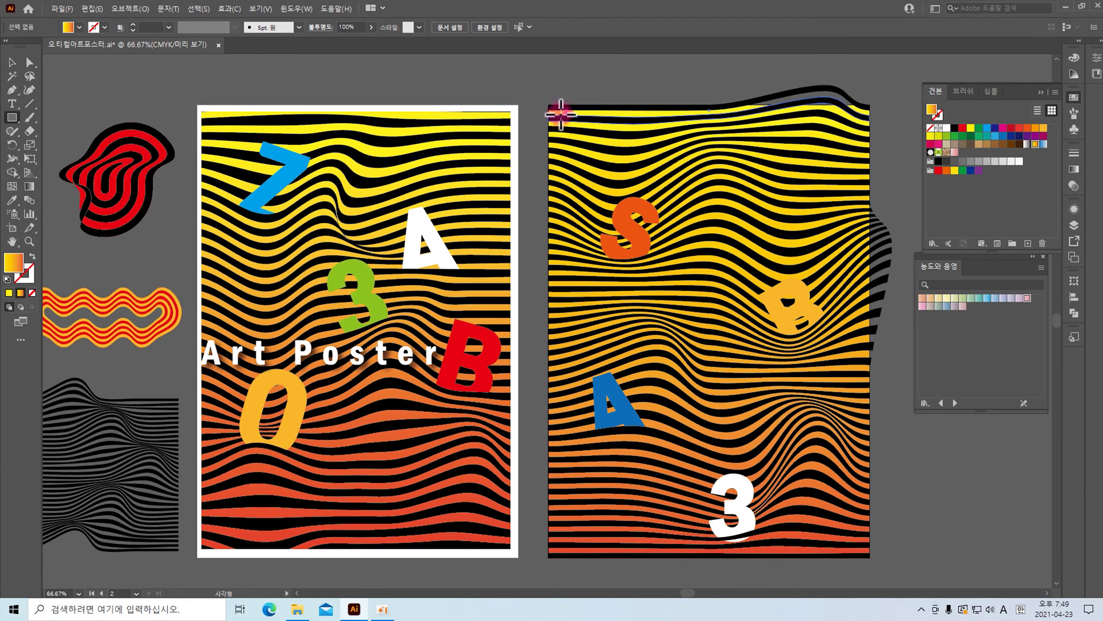
left_click_drag(558, 114, 860, 547)
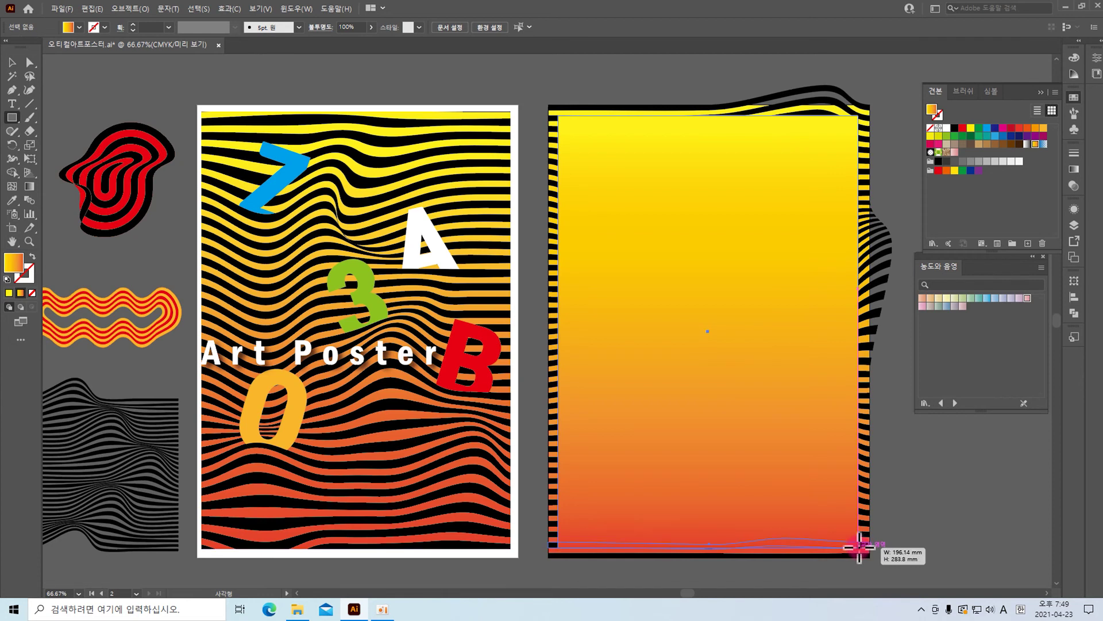
left_click_drag(861, 547, 859, 547)
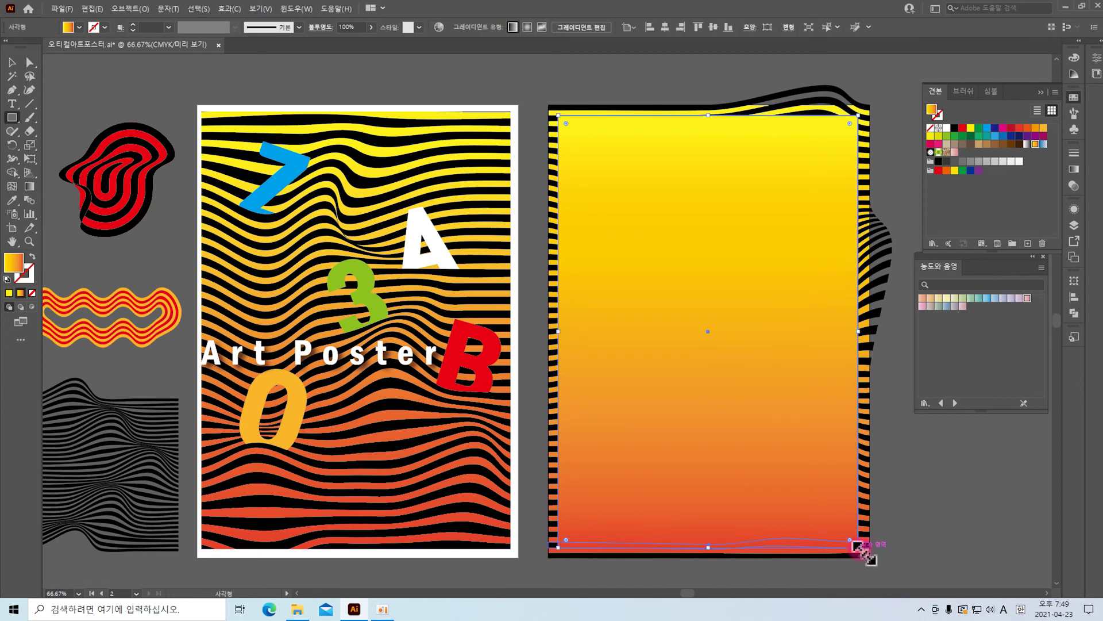
left_click(12, 63)
left_click(11, 63)
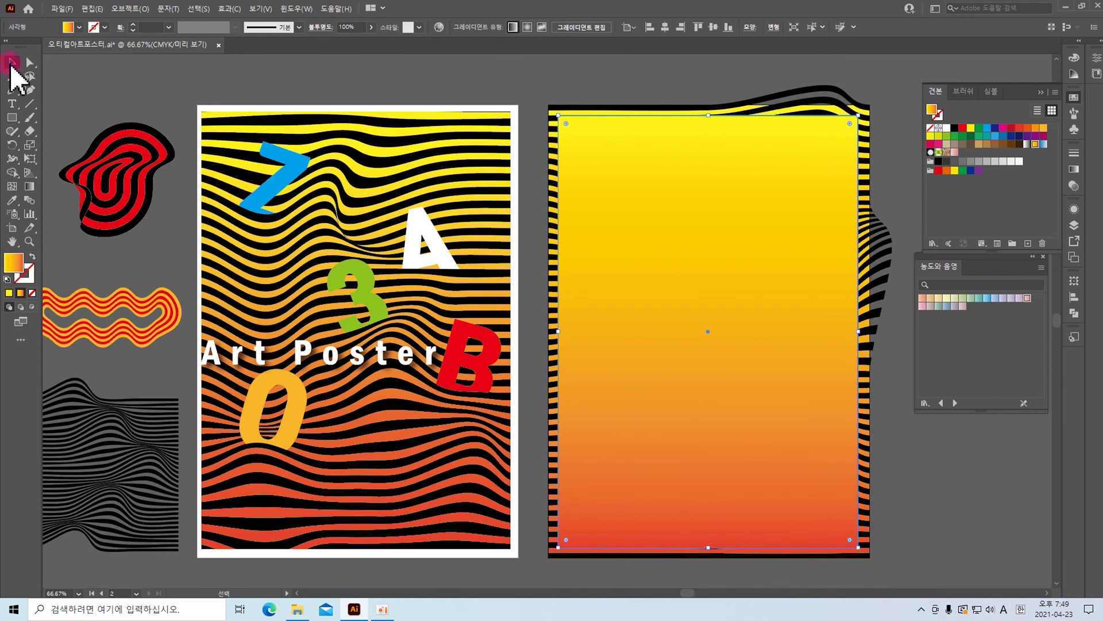
Clip all artwork on the second artboard to the inset rectangle with a clipping mask.
left_click_drag(543, 86, 914, 580)
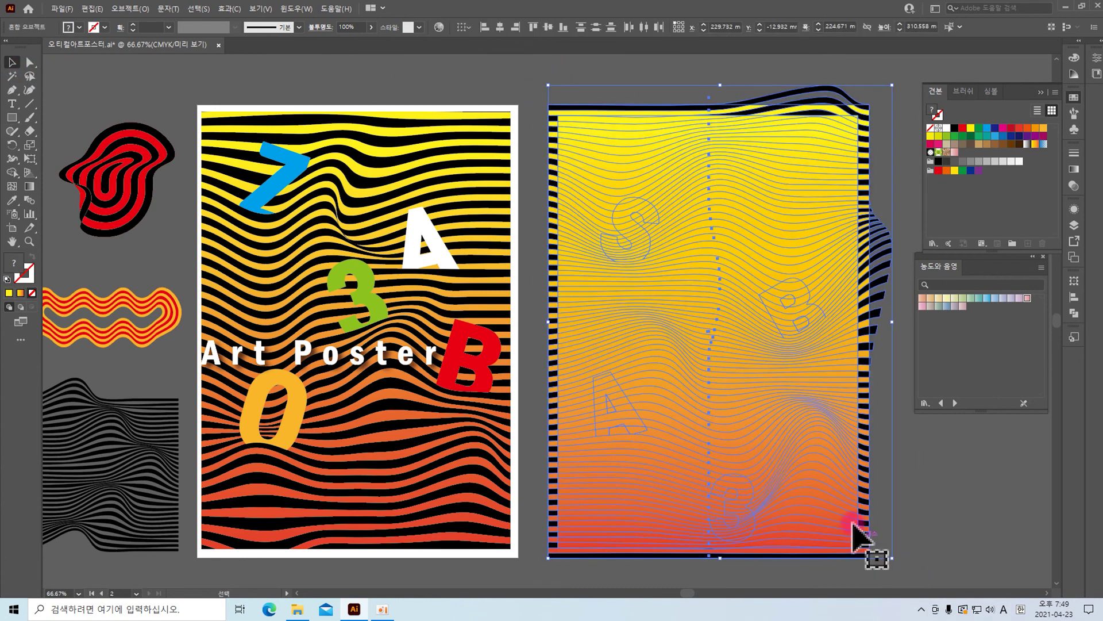
right_click(795, 430)
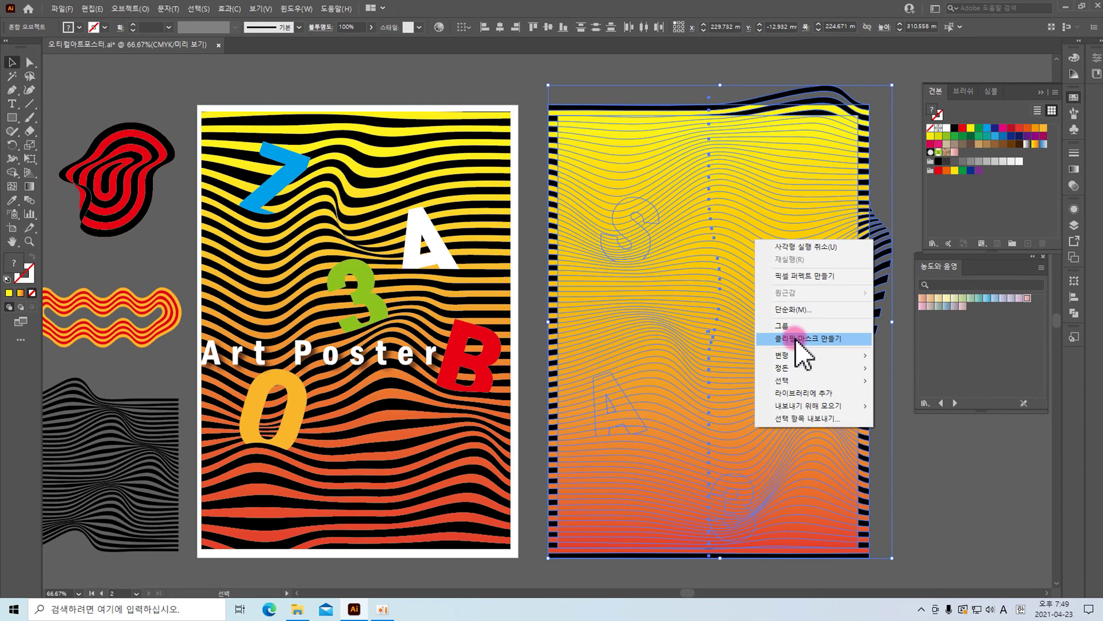
left_click(797, 340)
left_click(911, 428)
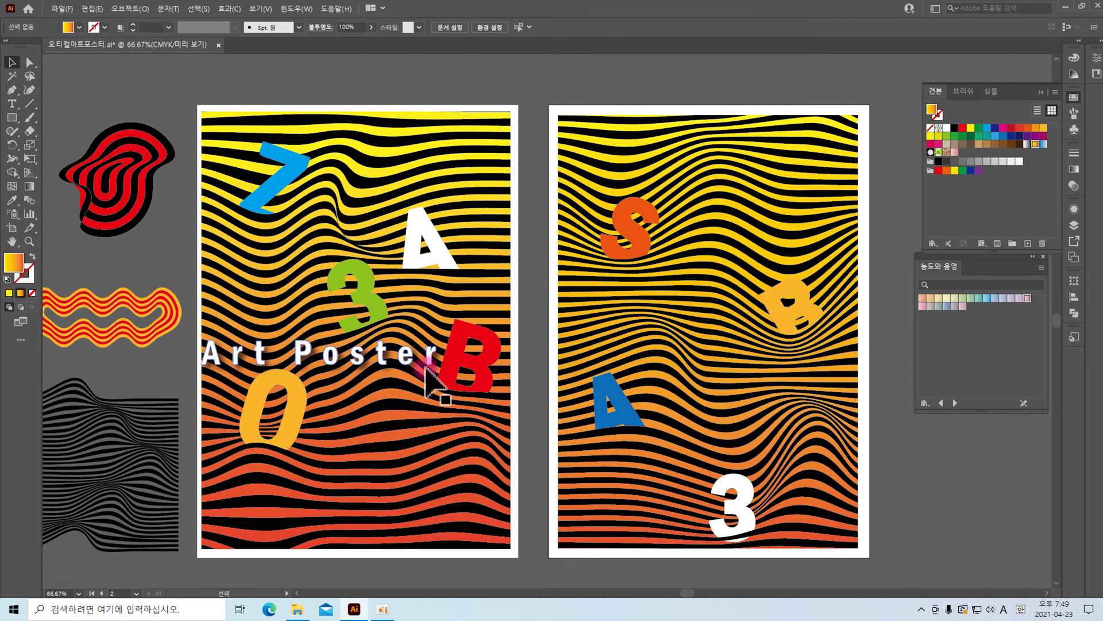
Add the title "Art poster" across the middle of the second artboard in white, widely spaced Dinble Regular.
left_click(12, 103)
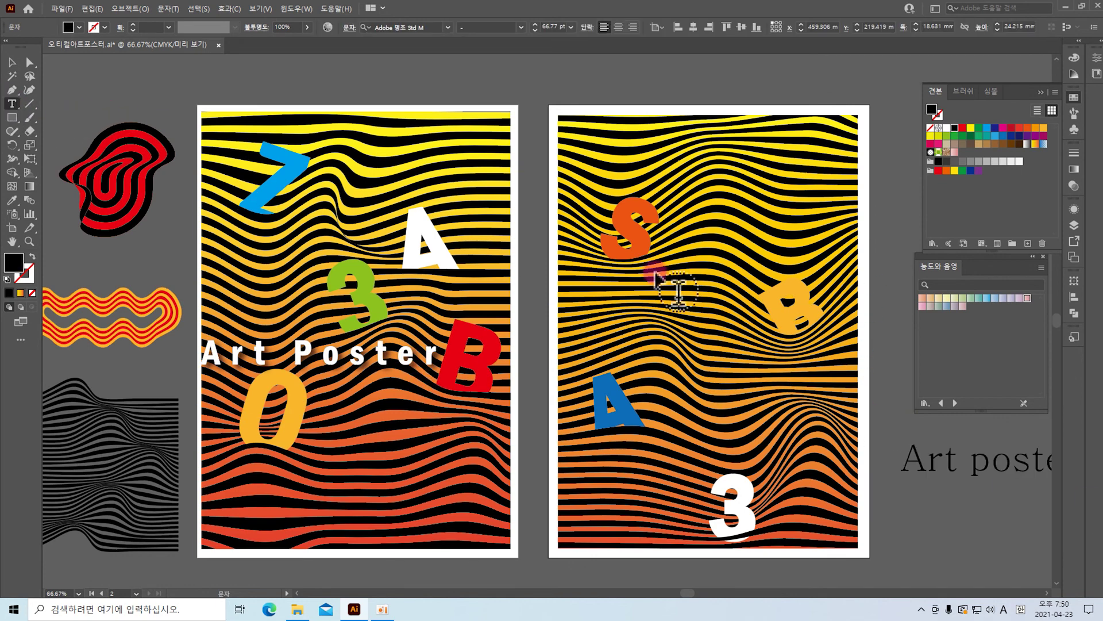
left_click(12, 62)
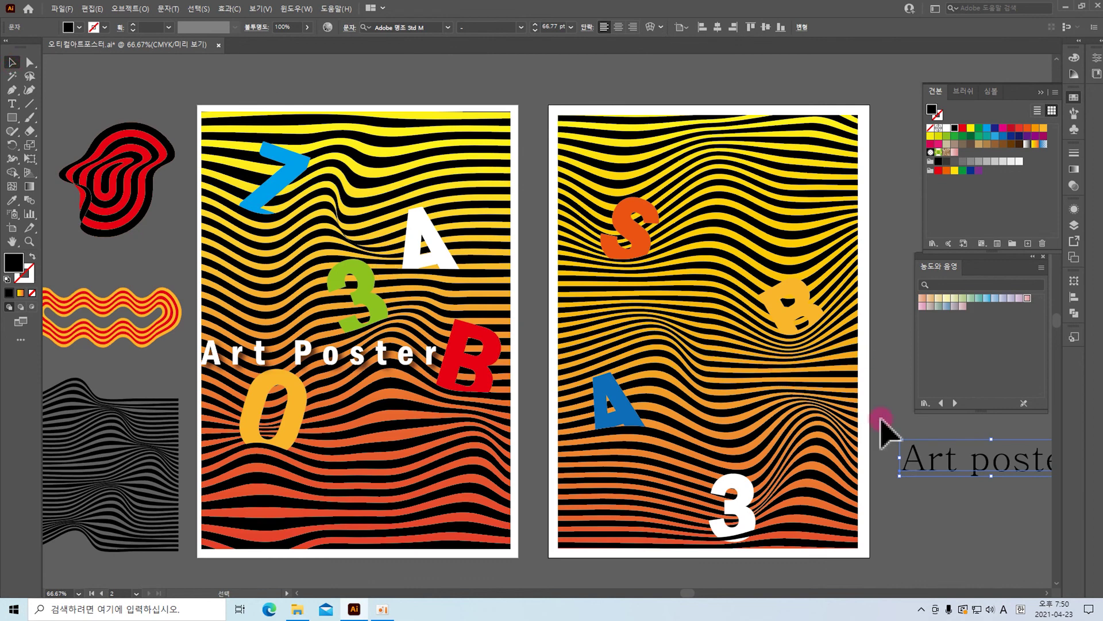
left_click_drag(912, 456, 569, 352)
left_click(948, 128)
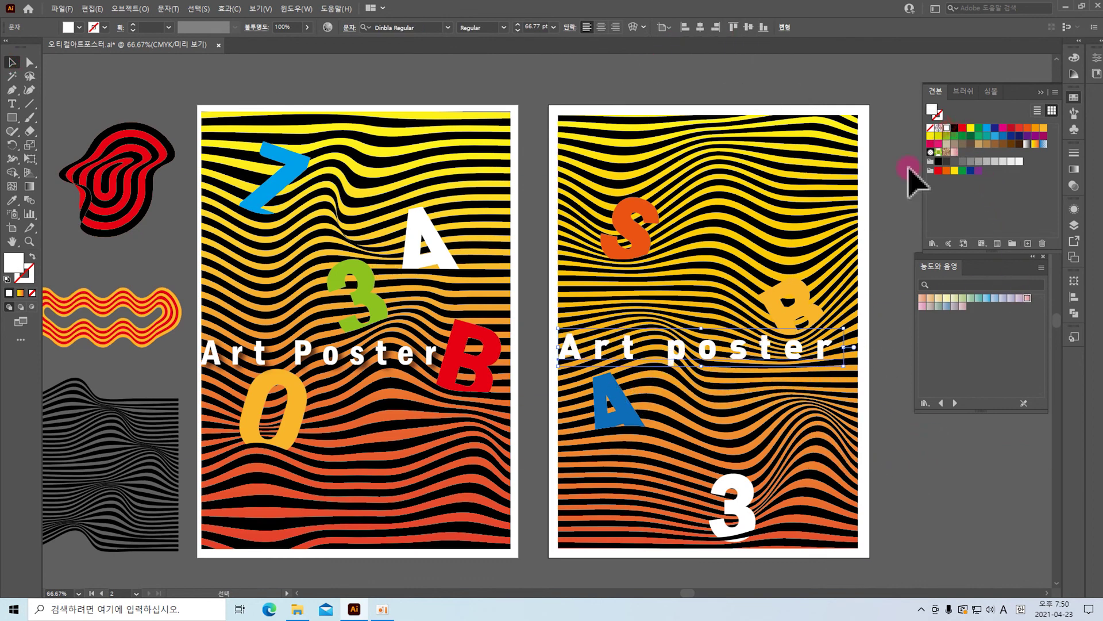
left_click(829, 235)
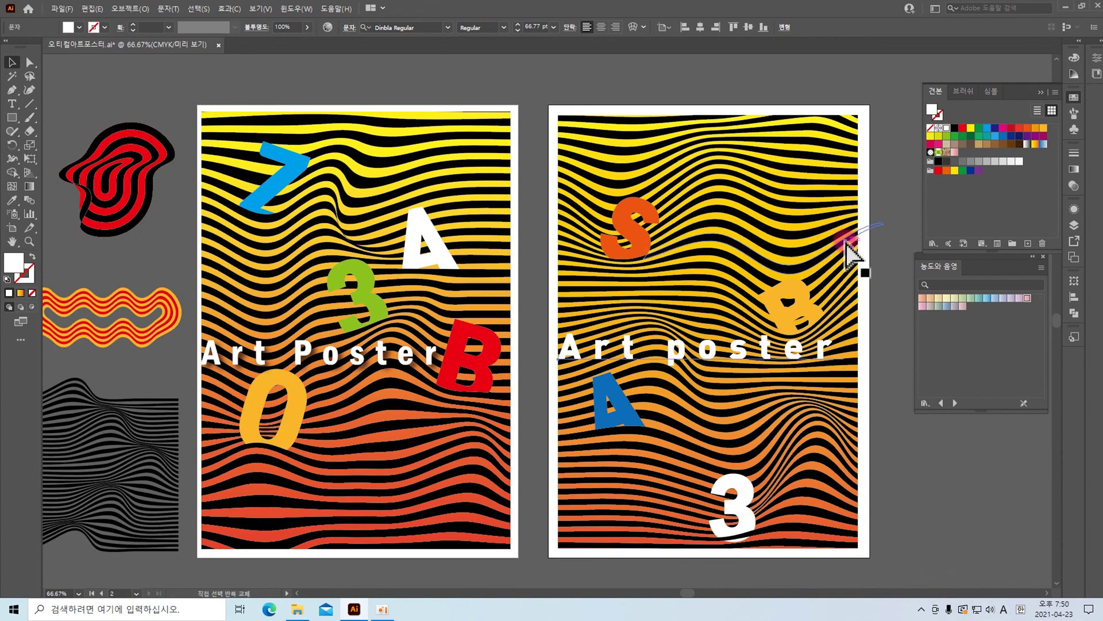
Convert the "Art poster" title to outlines and move it slightly lower on the second artboard.
left_click(823, 355)
left_click_drag(822, 359, 822, 365)
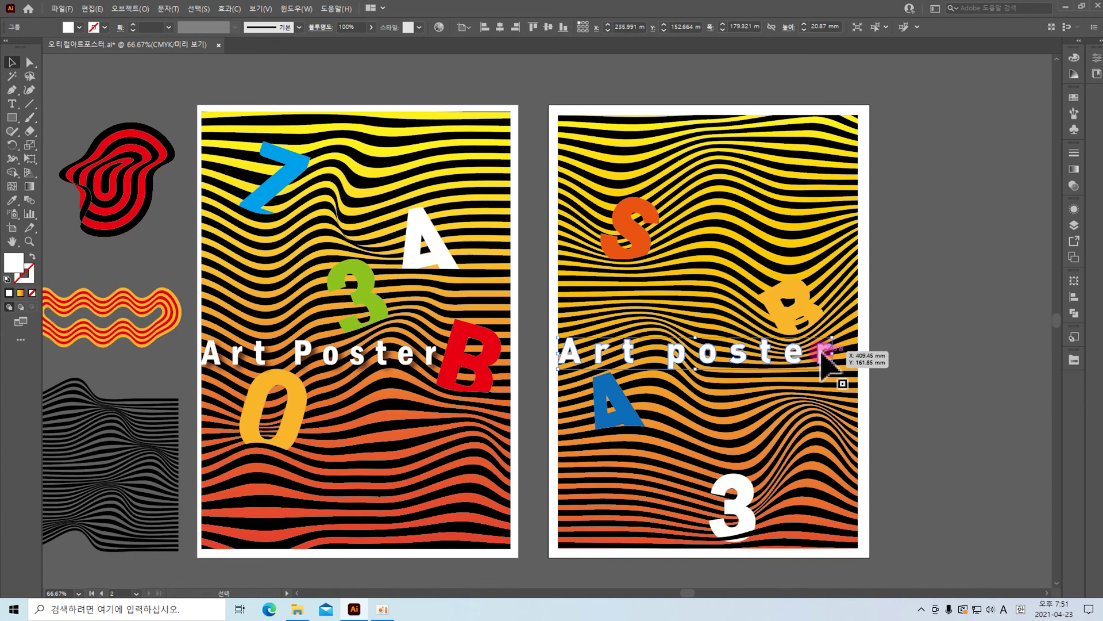
Apply a Multiply drop shadow to the title with 75% opacity, 2.469 mm X and Y offsets and 1.764 mm blur.
left_click(225, 9)
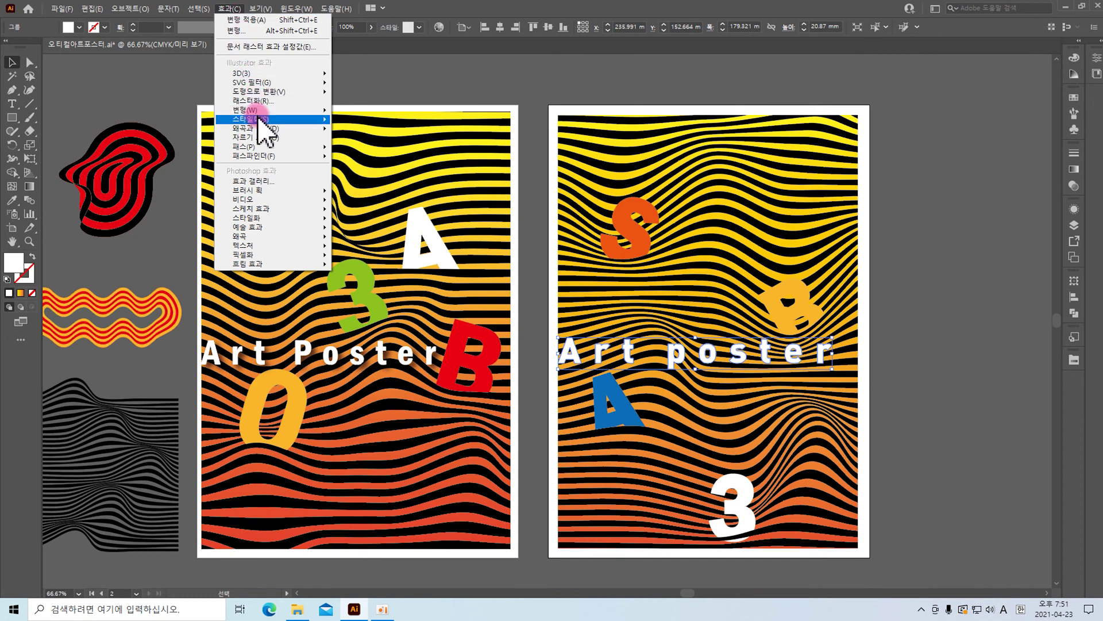
mouse_move(259, 119)
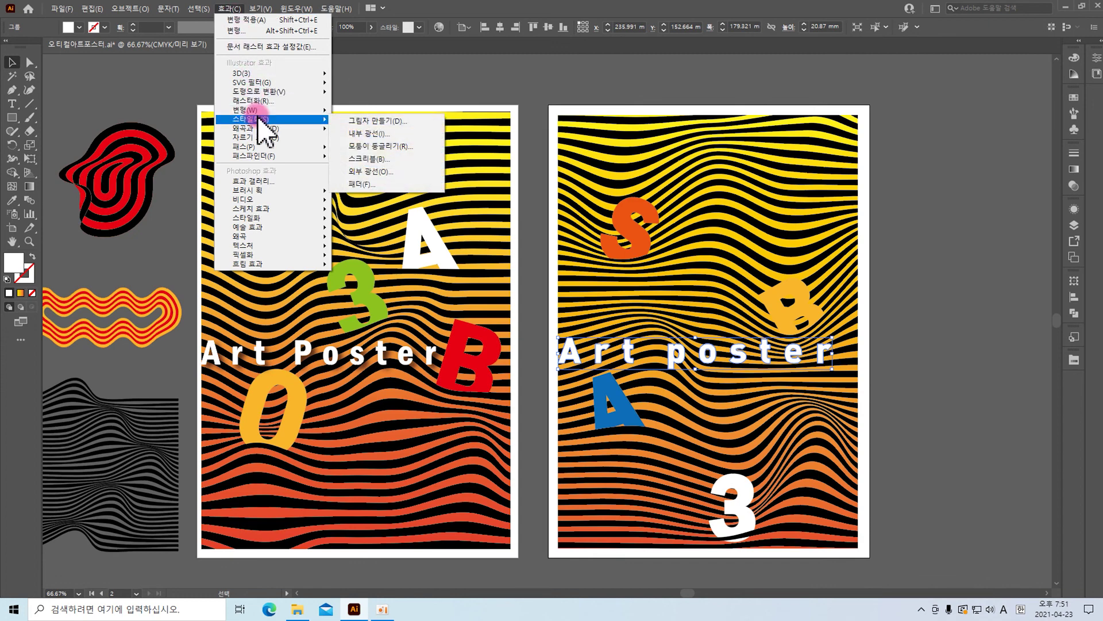
left_click(366, 121)
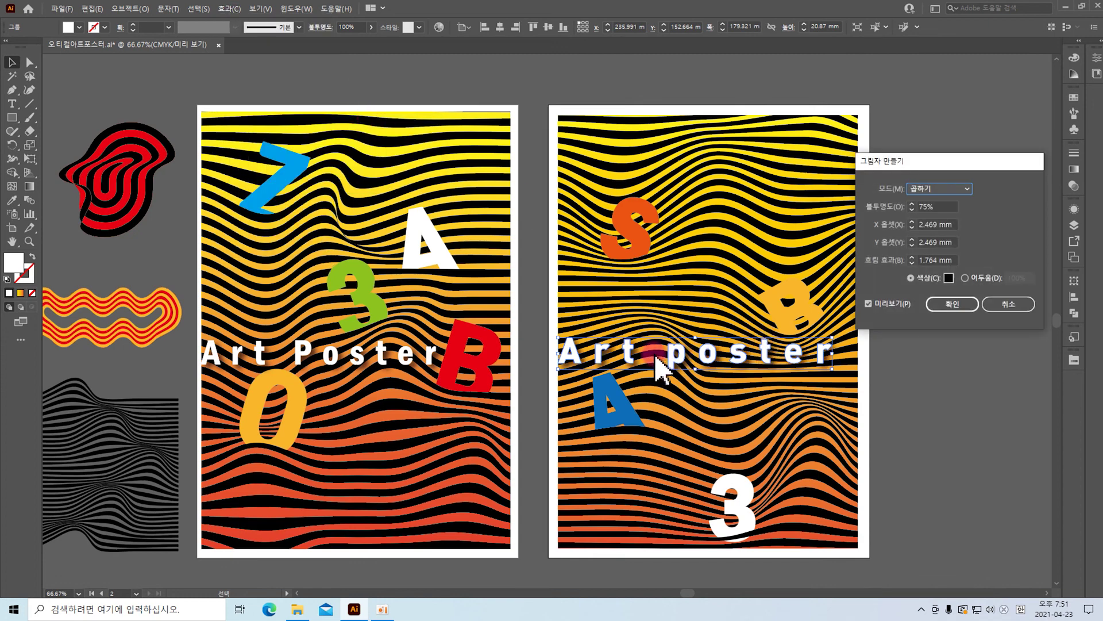
left_click(957, 304)
Deselect the title and recolour the letter B on the second artboard white.
left_click(942, 322)
key("a")
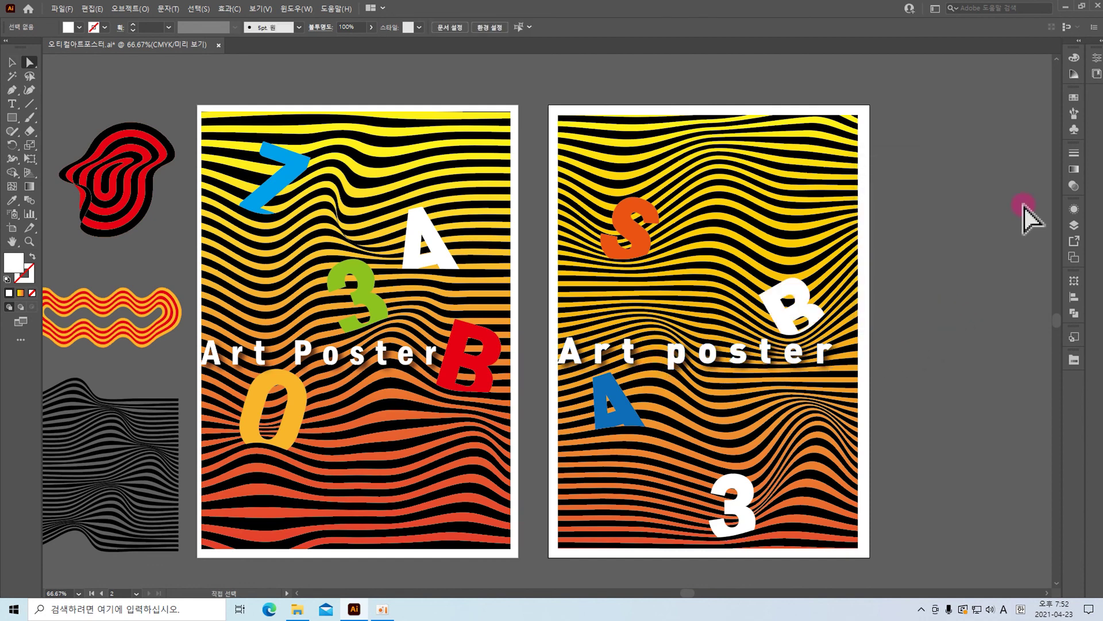